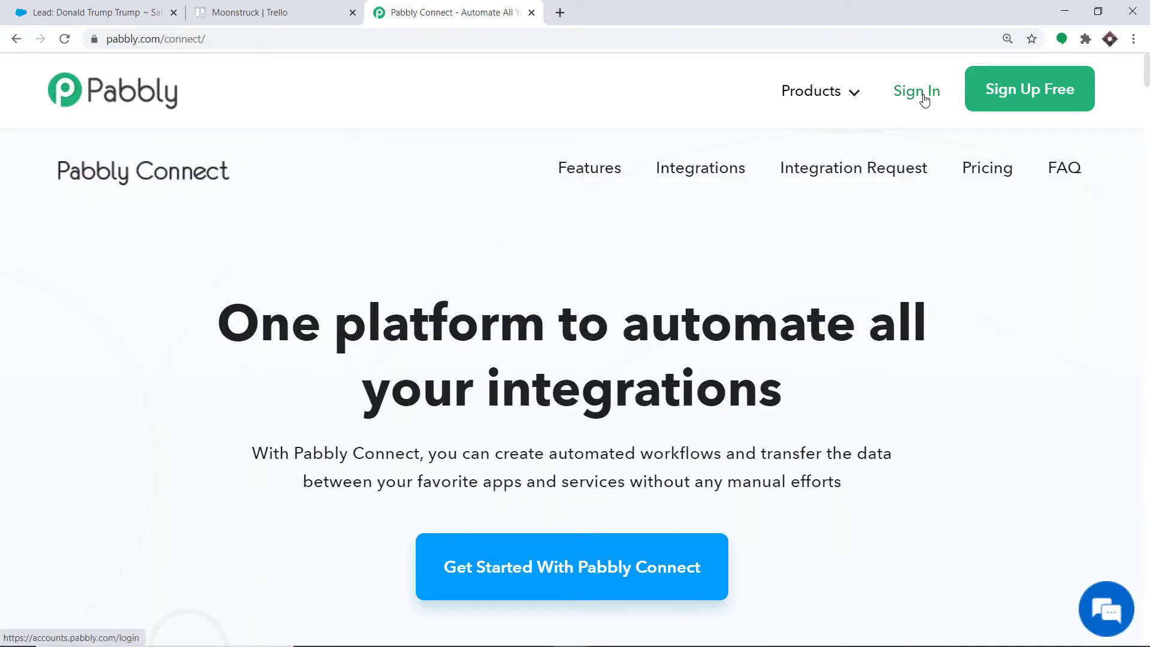
- Sign in to the Pabbly account and open the Connect application
left_click(917, 92)
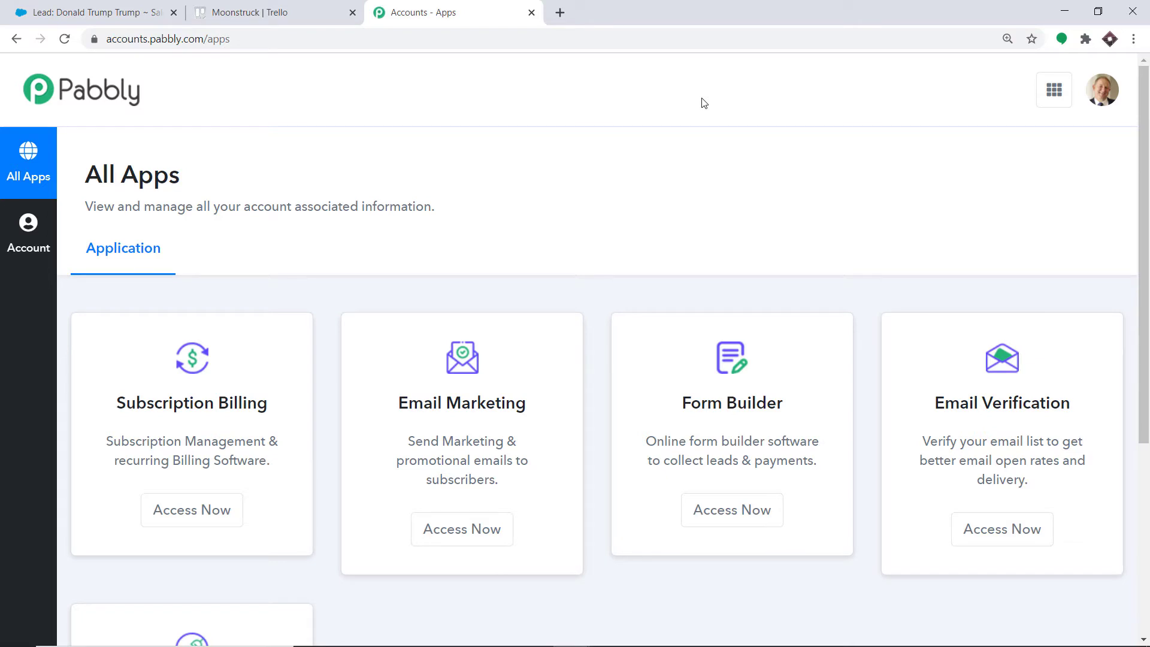
scroll(593, 279, "down", 5)
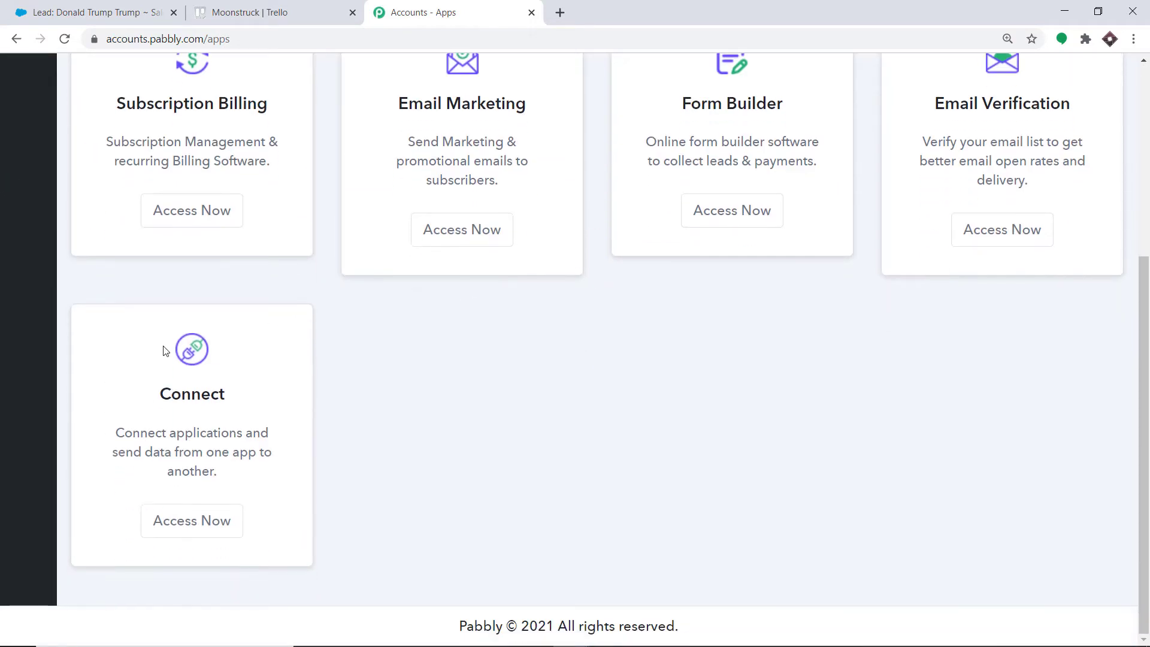
left_click(201, 521)
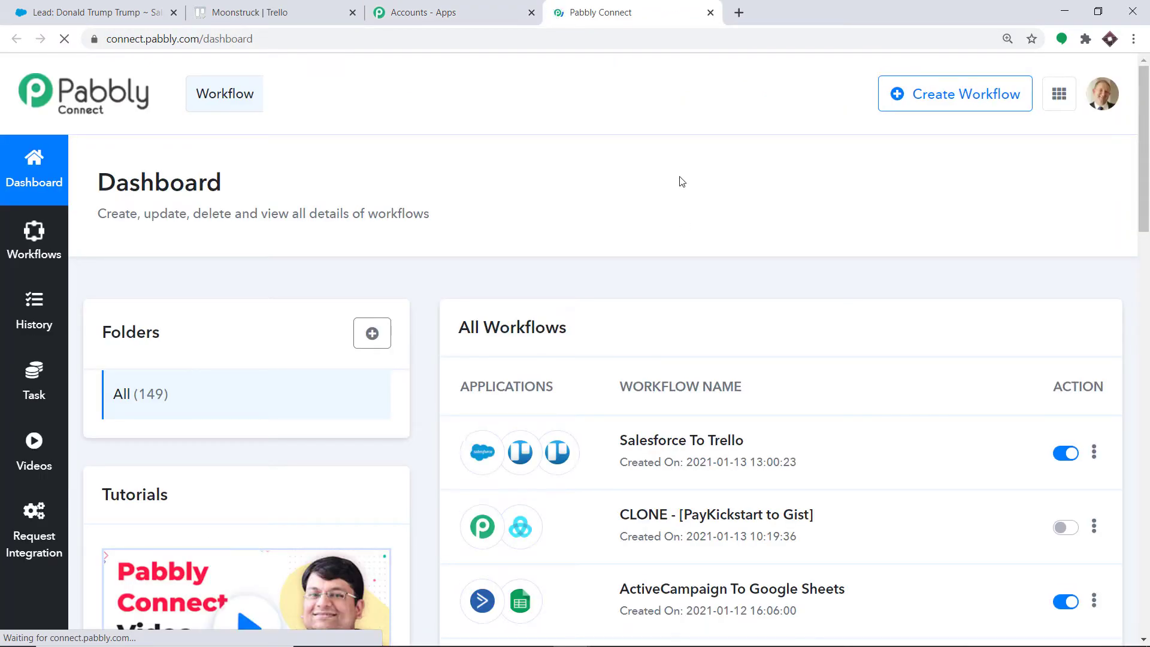
- Create a new workflow named "Salesforce to Trello"
left_click(938, 102)
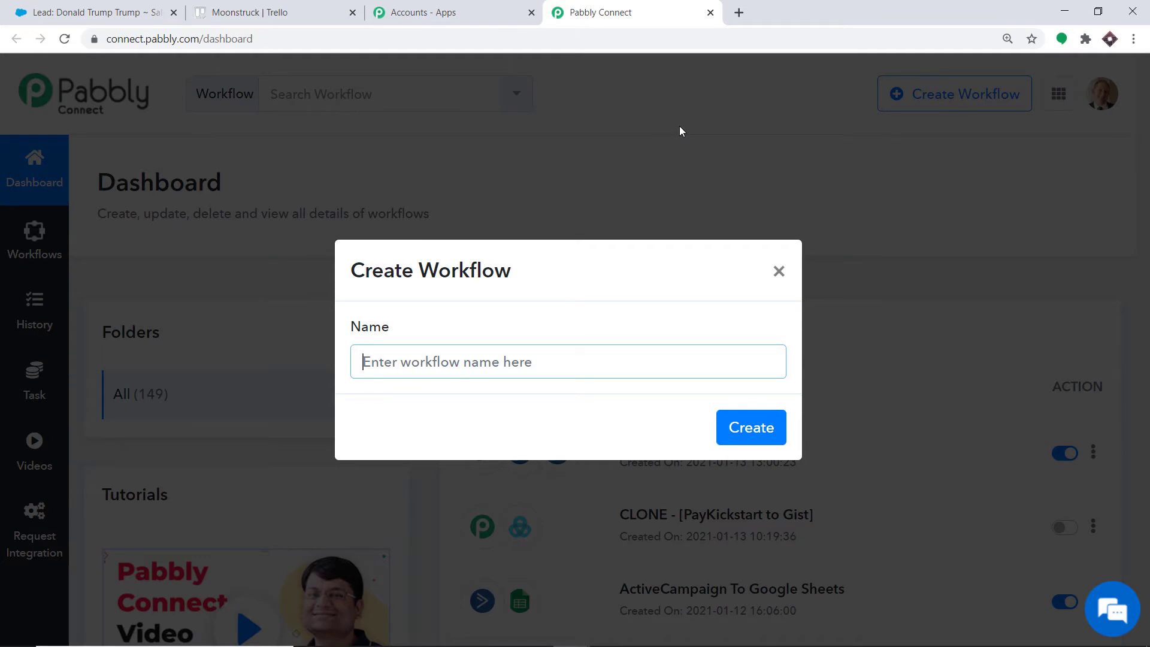
type("Salesfo")
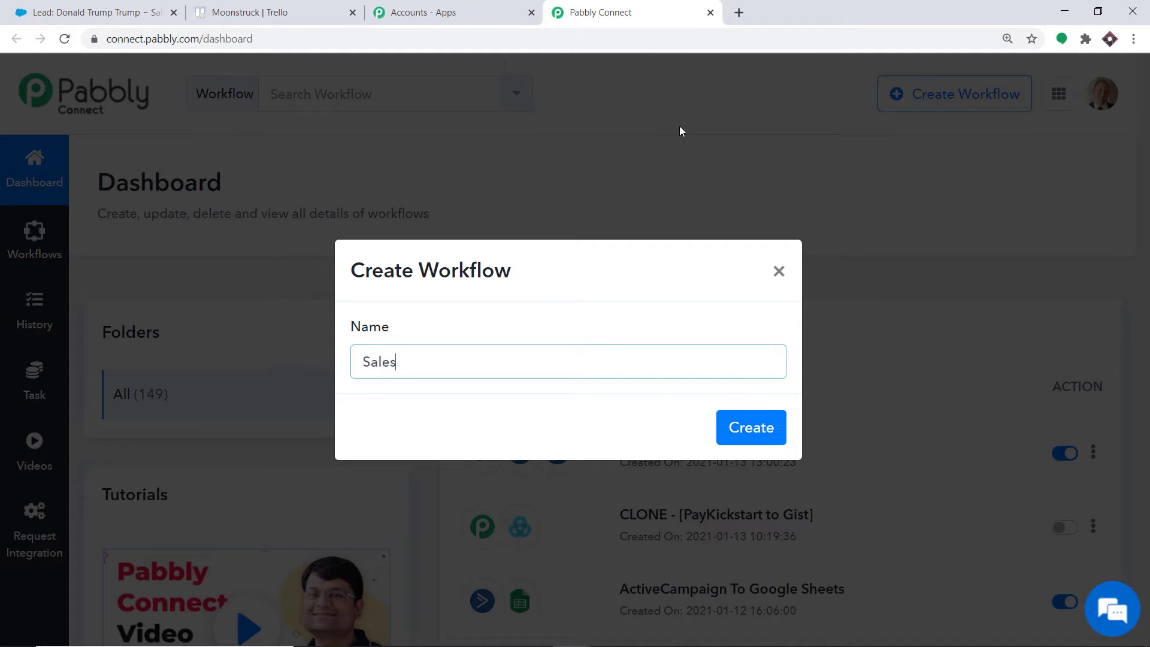
type("rce To T")
key("BackSpace")
key("BackSpace")
key("BackSpace")
type("to Trello")
left_click(771, 428)
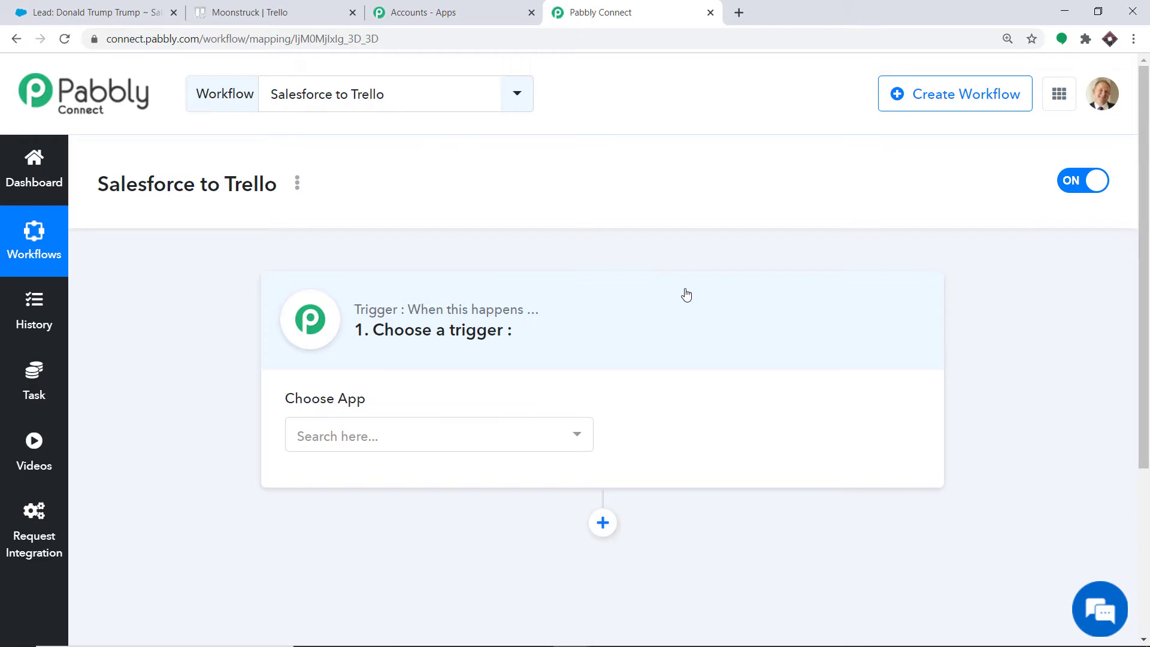
- Set the workflow's trigger app to Salesforce and its trigger event to New Lead
left_click(432, 432)
type("sa")
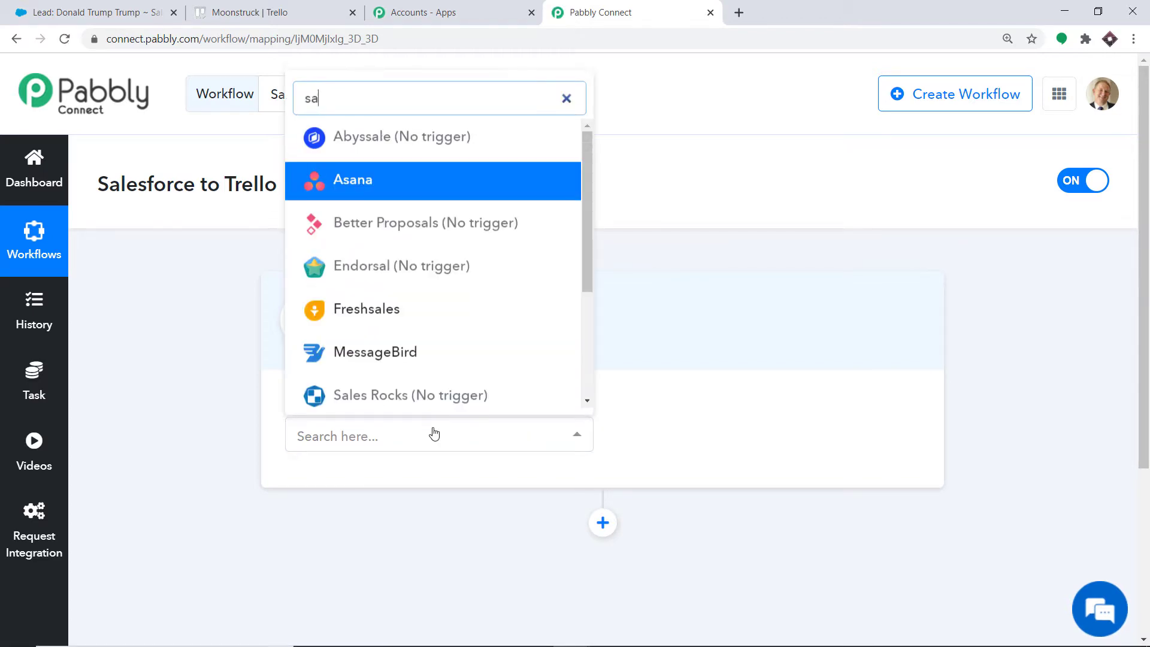
type("les")
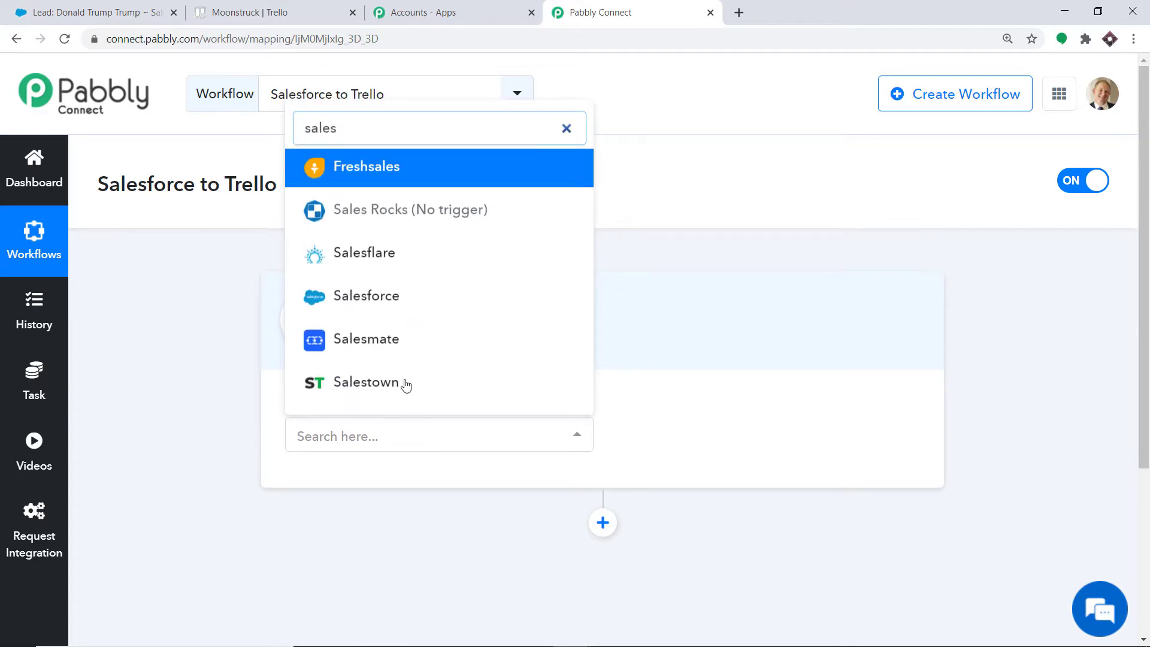
left_click(356, 309)
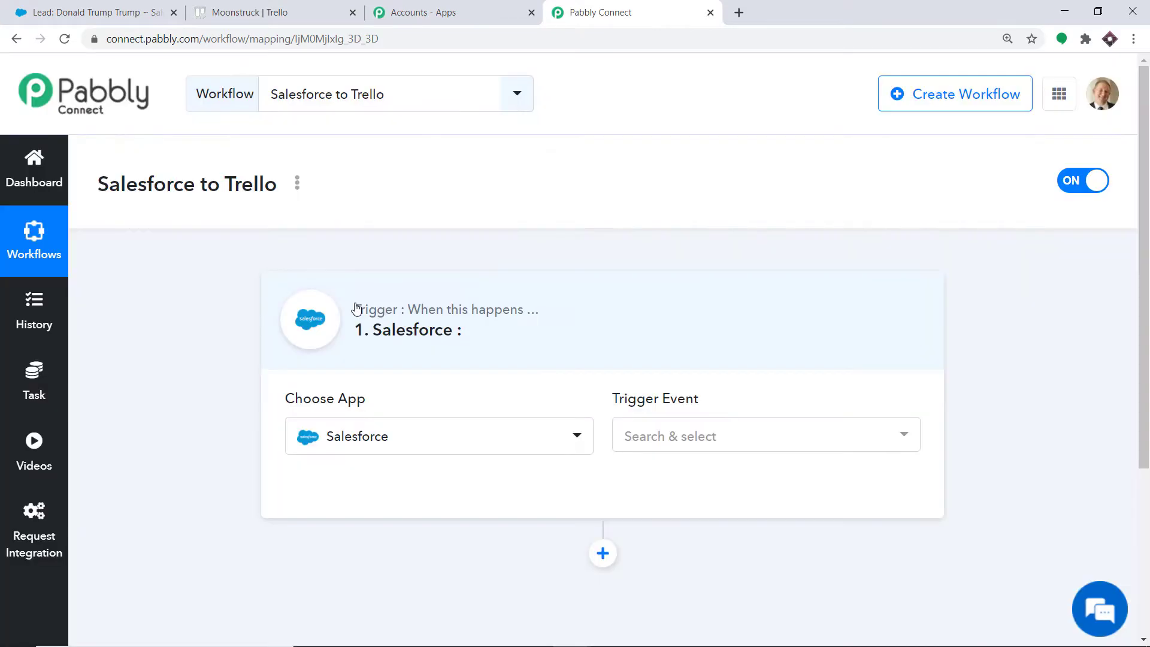
left_click(656, 439)
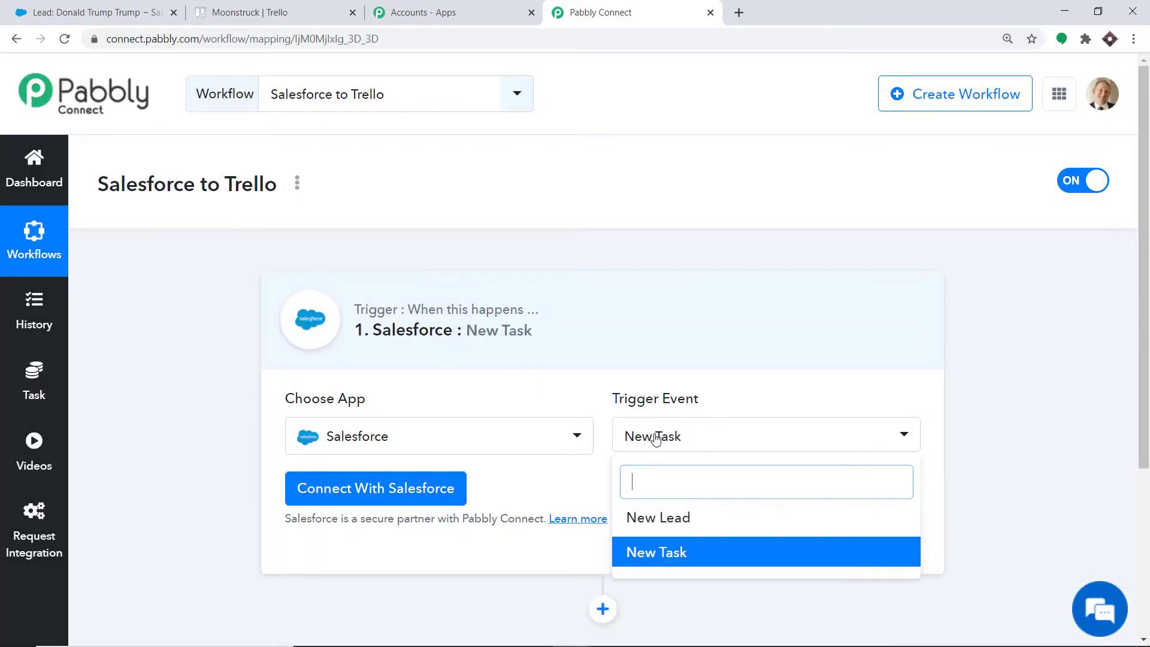
left_click(658, 518)
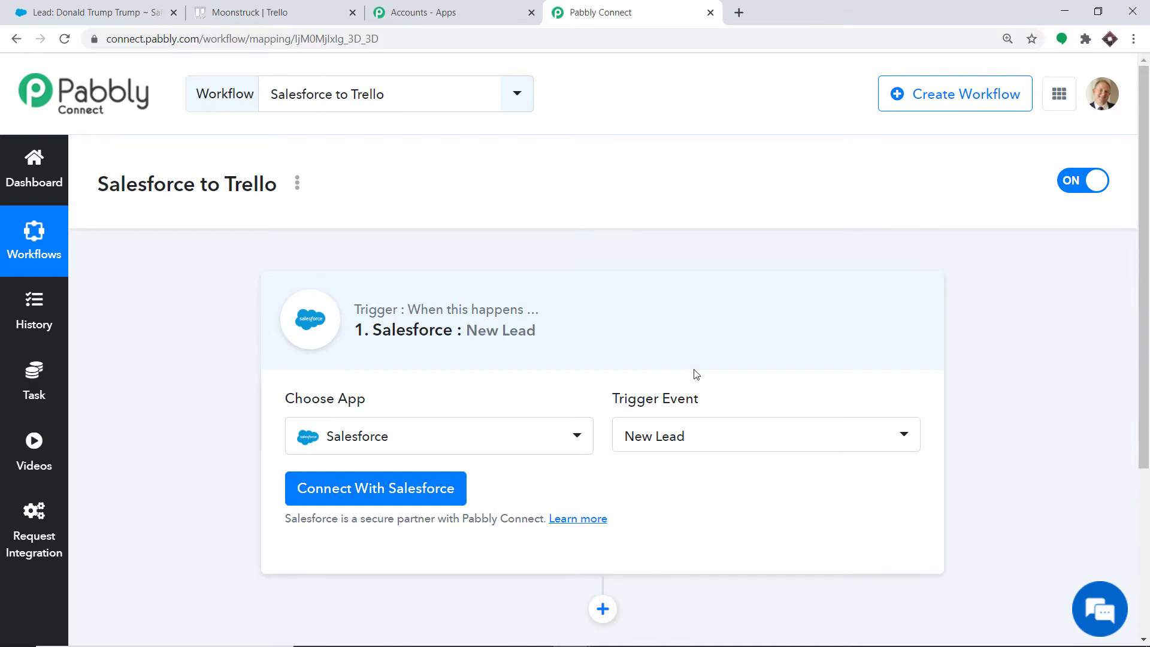
left_click(696, 431)
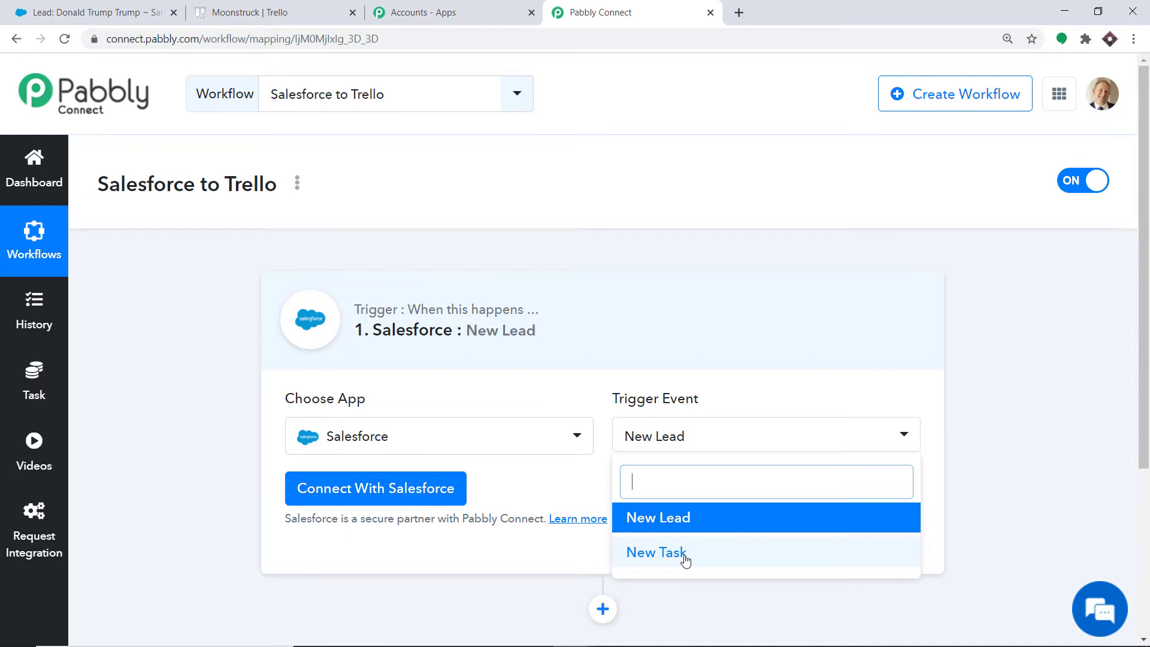
left_click(587, 474)
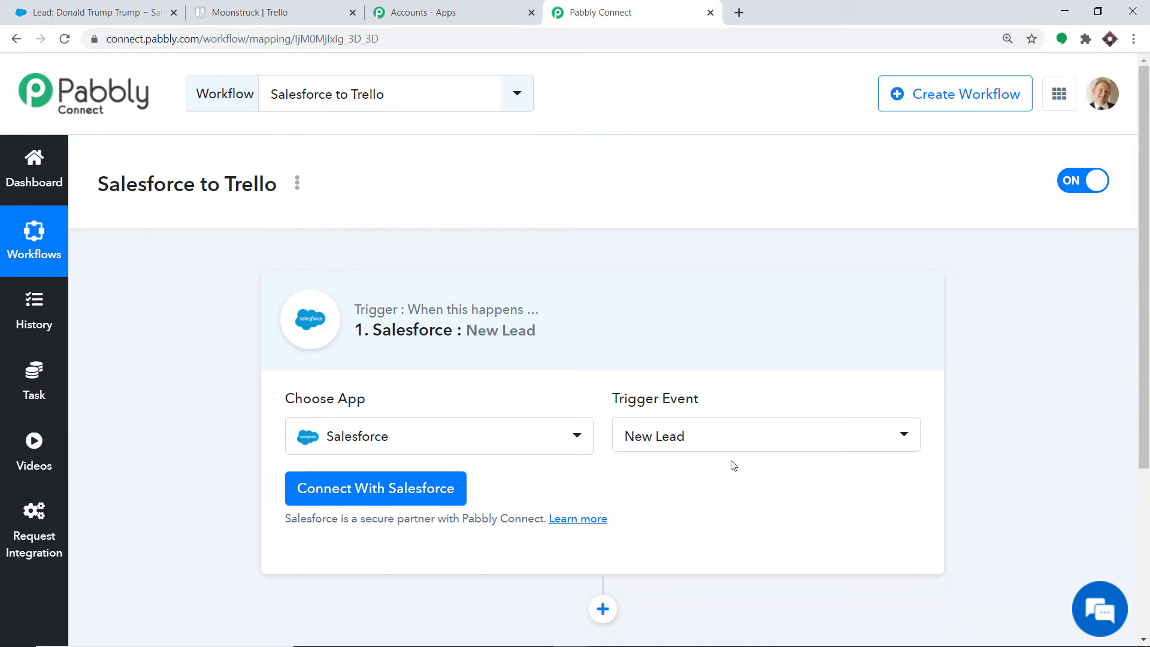
- Connect the trigger to the Salesforce account with new credentials, allowing Pabbly Connect the requested access
left_click(367, 497)
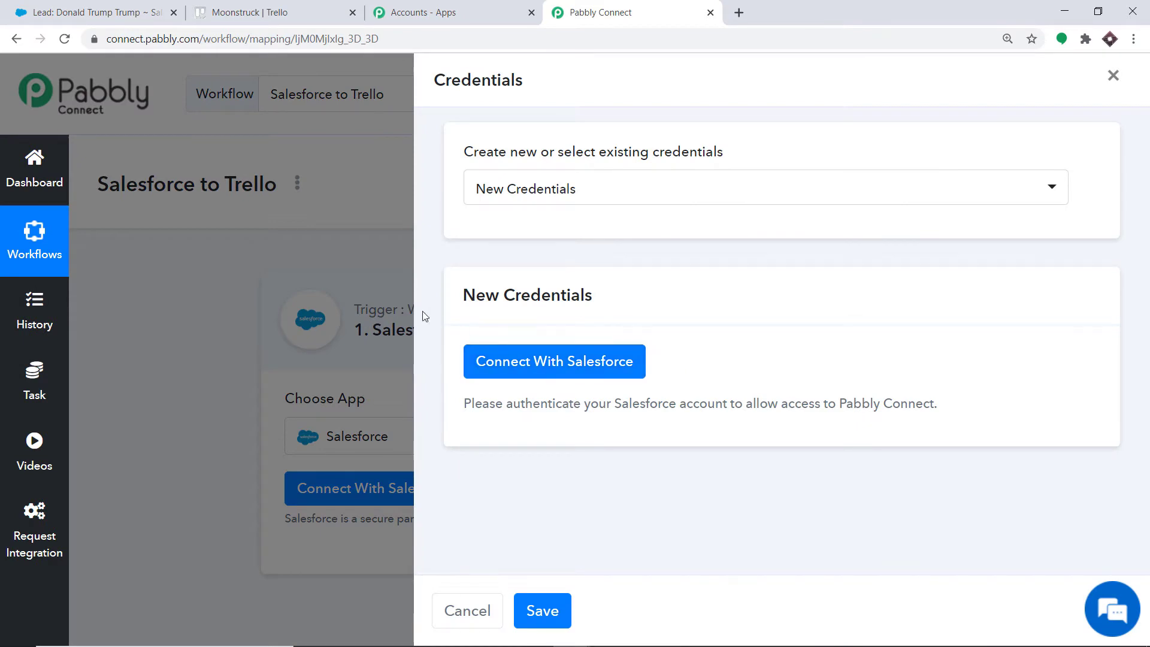
left_click(494, 368)
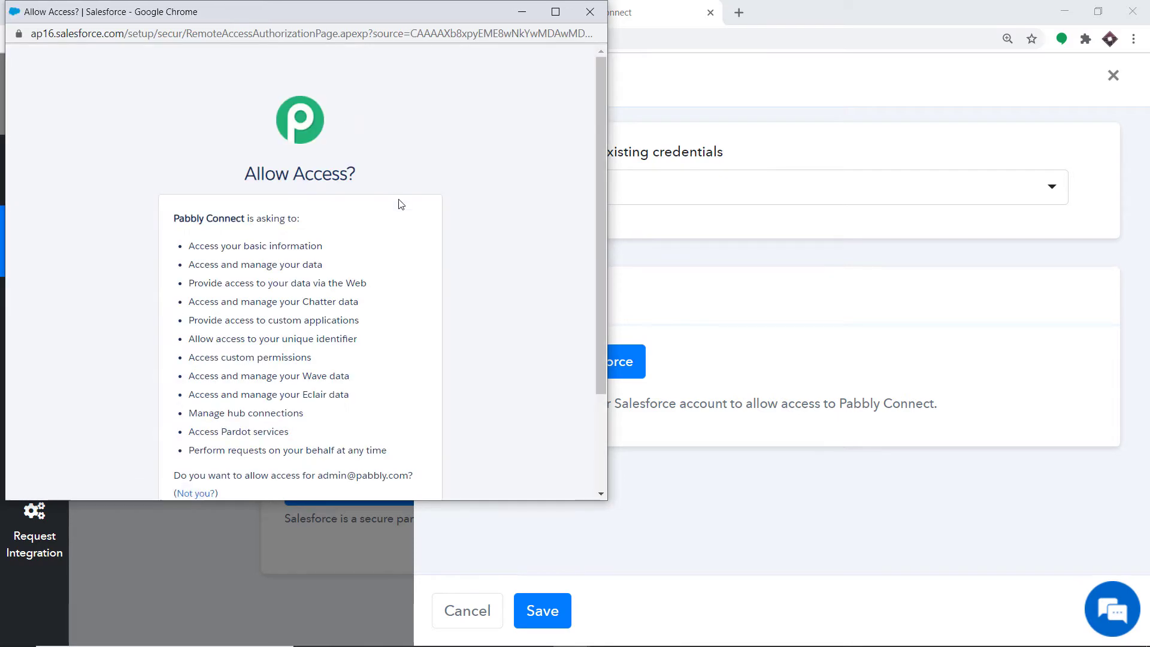
scroll(400, 206, "down", 1)
scroll(395, 216, "down", 1)
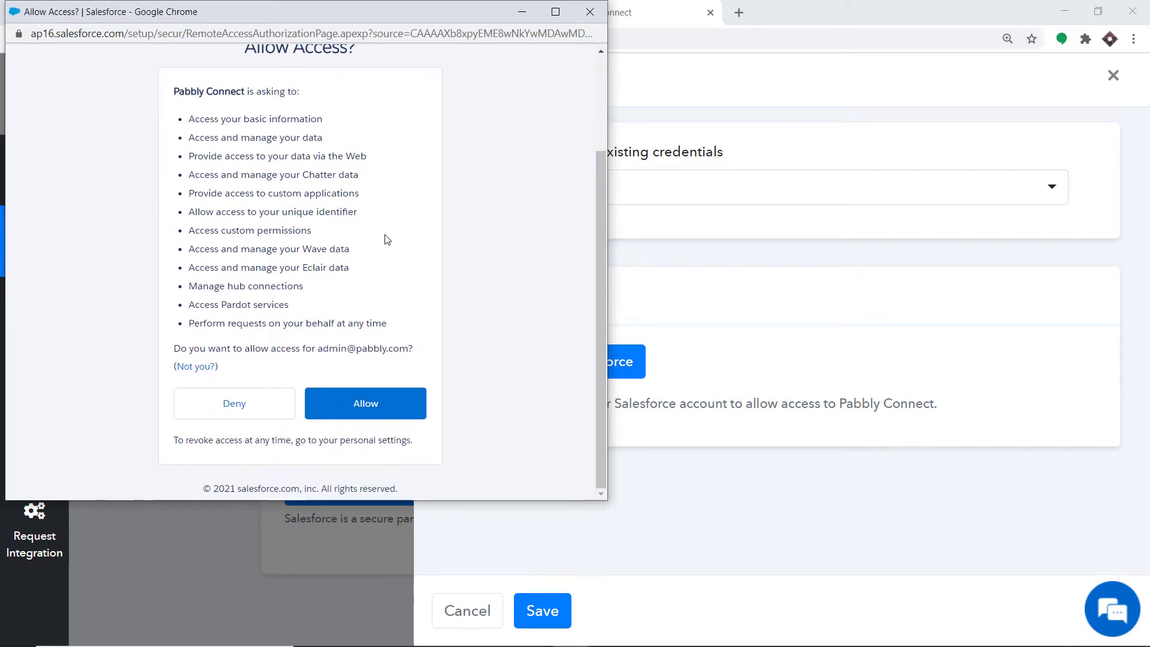
left_click(400, 408)
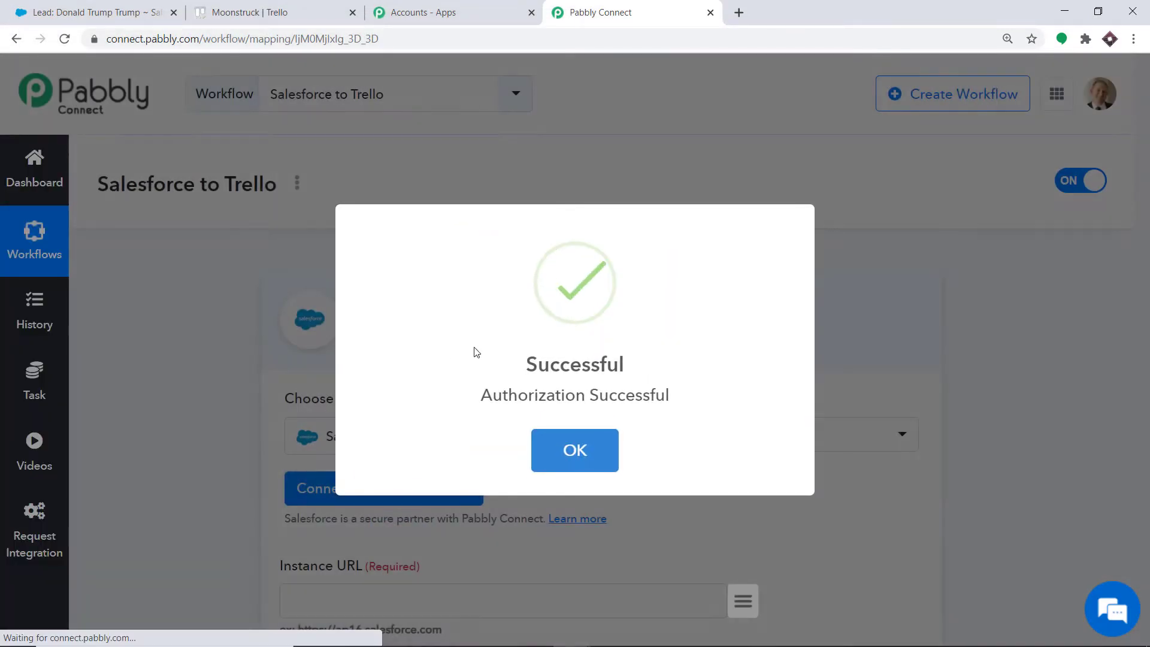
key("Return")
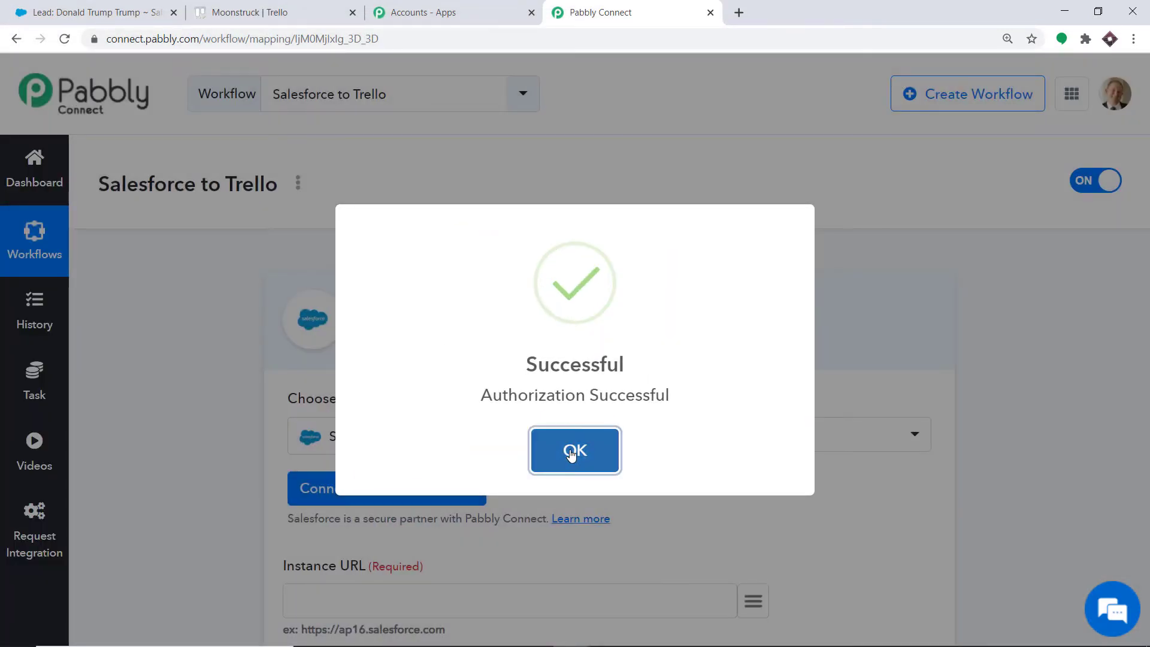
scroll(627, 347, "down", 3)
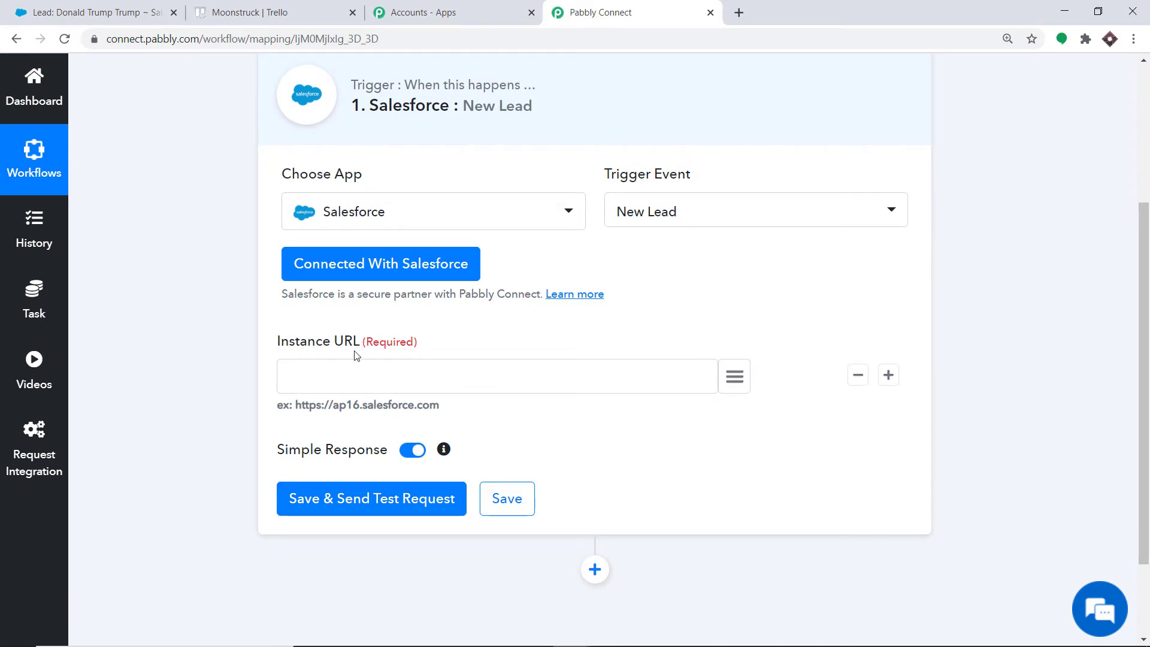
left_click(103, 7)
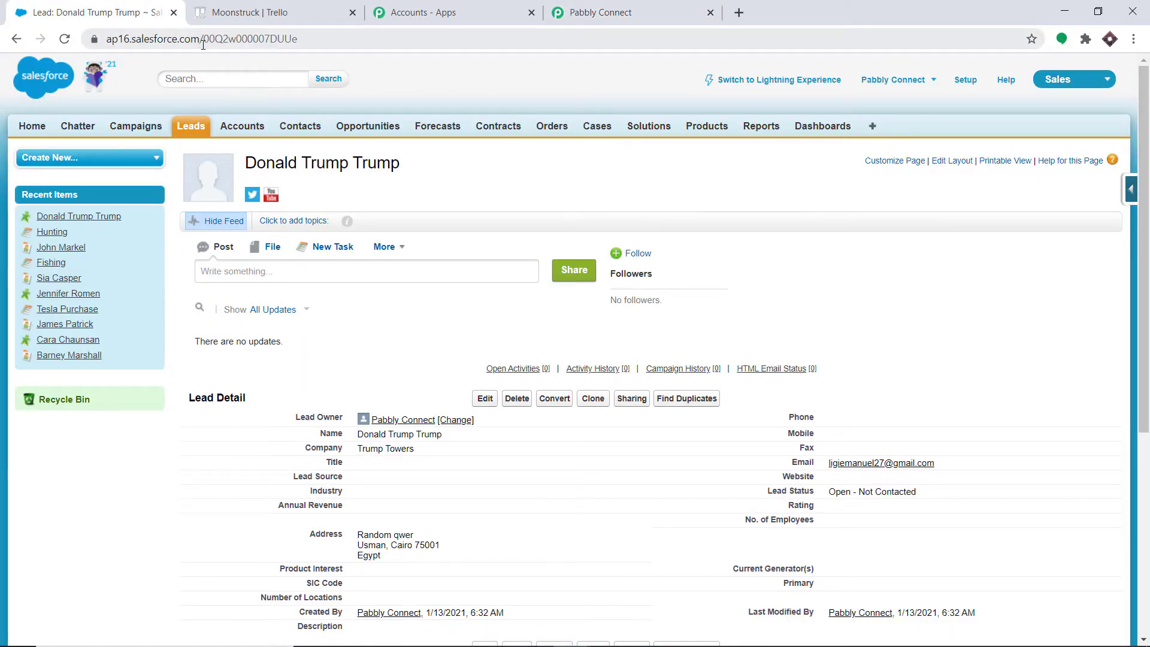
left_click_drag(200, 41, 105, 37)
right_click(177, 34)
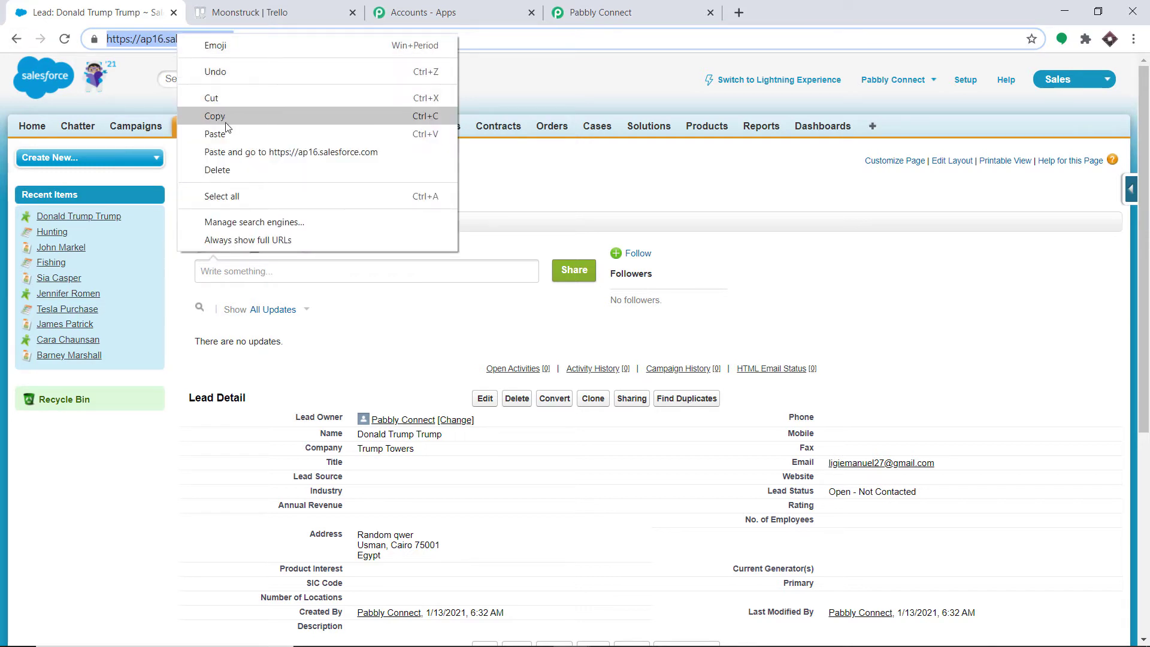
left_click(219, 114)
left_click(603, 7)
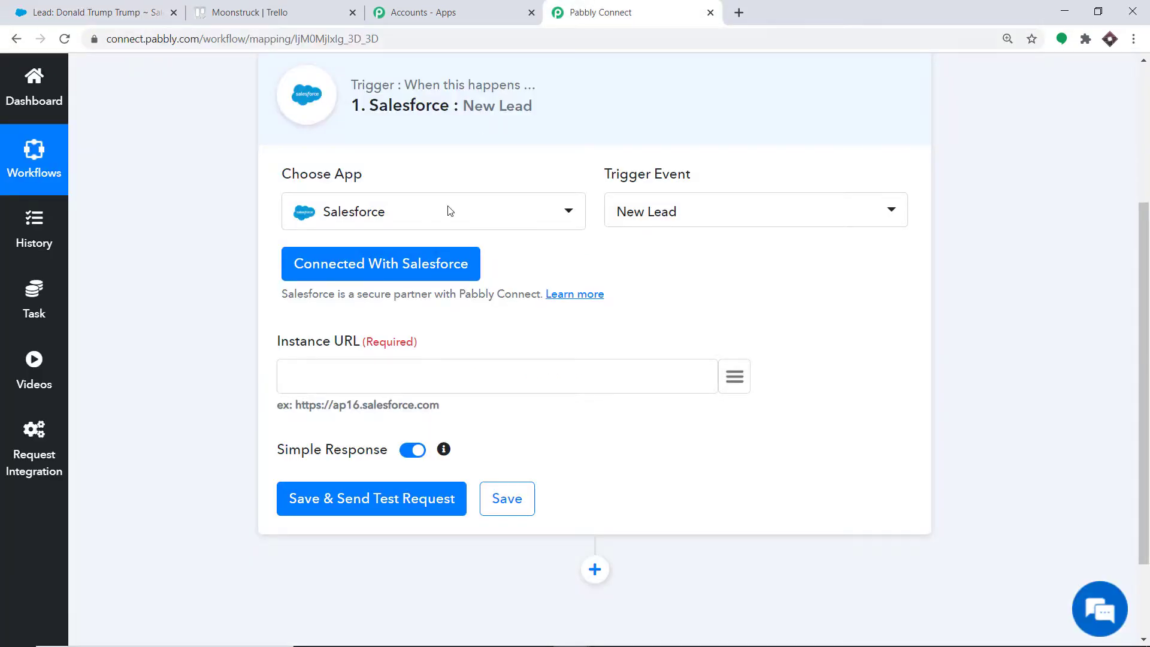
right_click(359, 366)
left_click(422, 482)
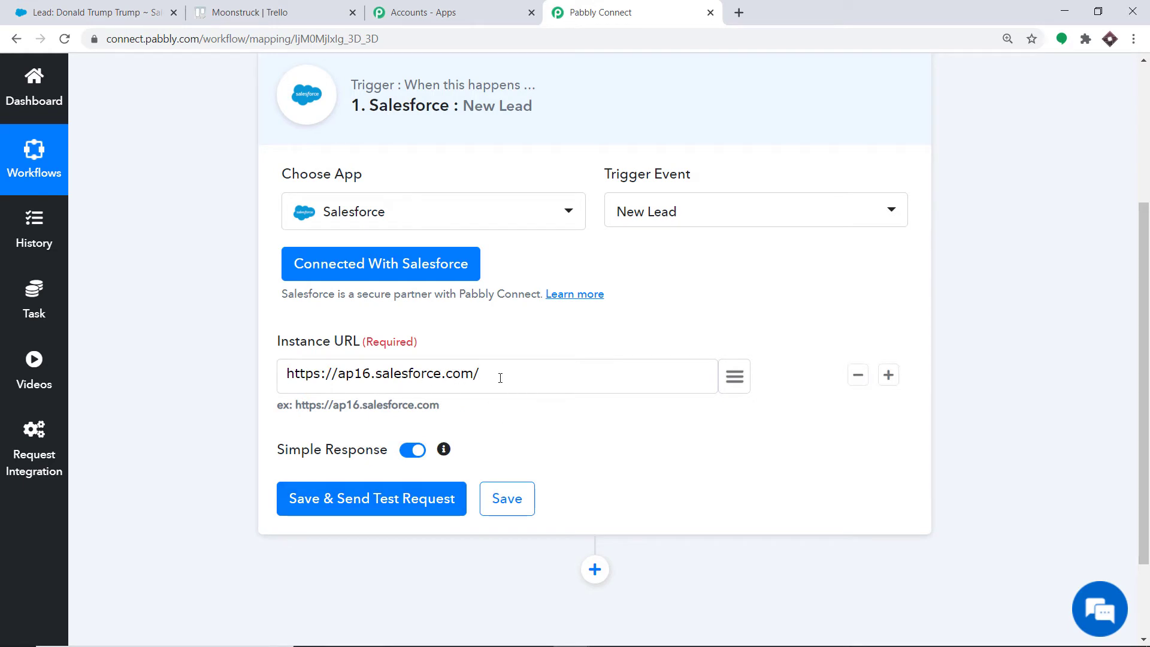
key("BackSpace")
- Save the trigger with a test request and compare the returned lead data with the lead's record in Salesforce
left_click(359, 512)
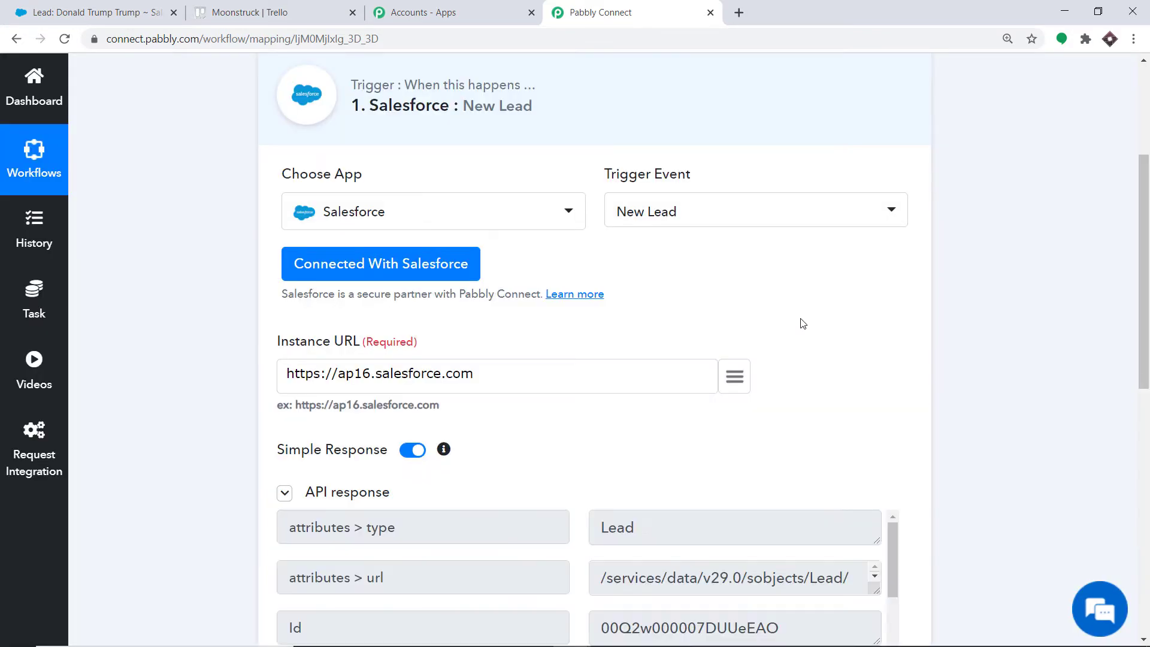
left_click_drag(1144, 297, 1144, 417)
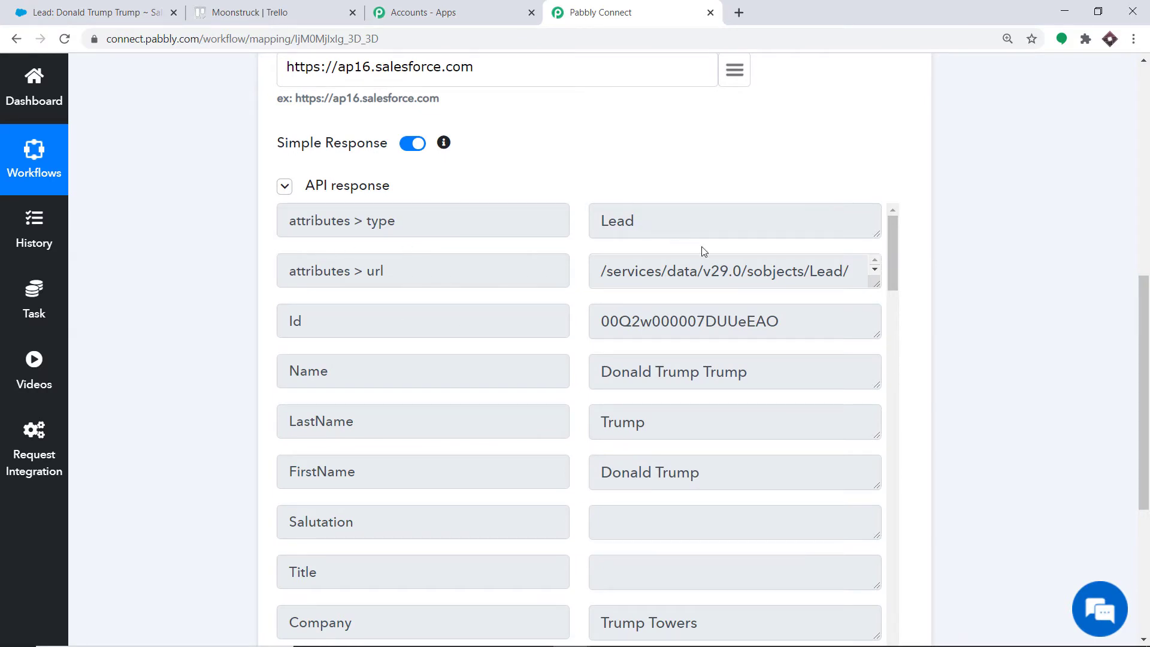
scroll(1115, 300, "down", 1)
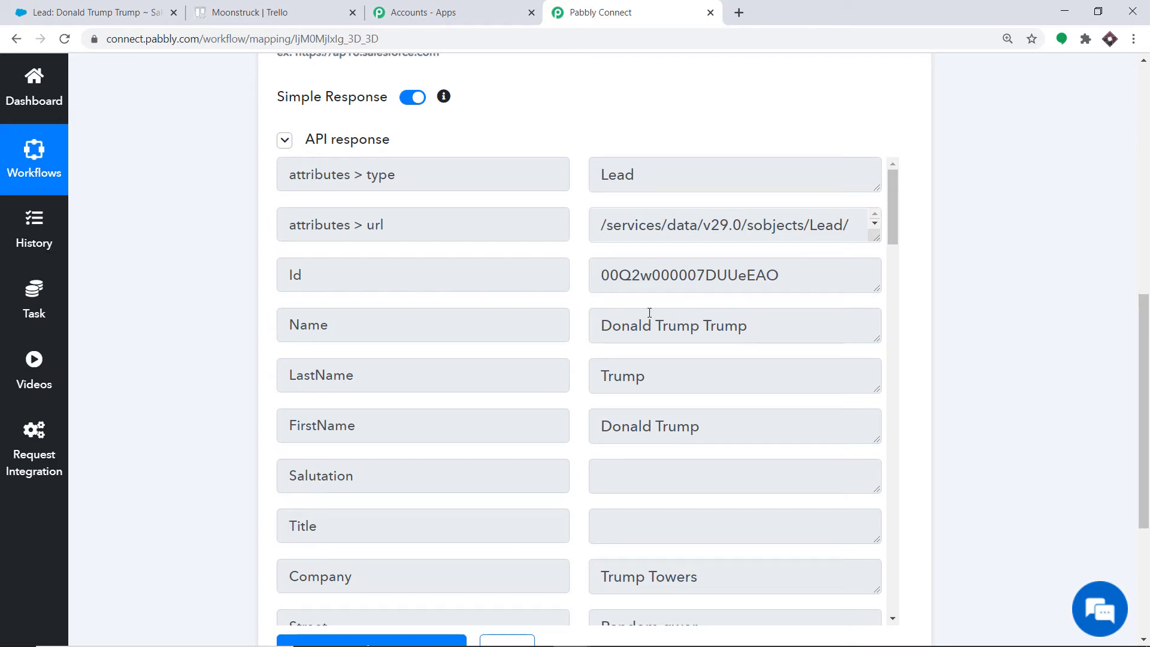
left_click(92, 10)
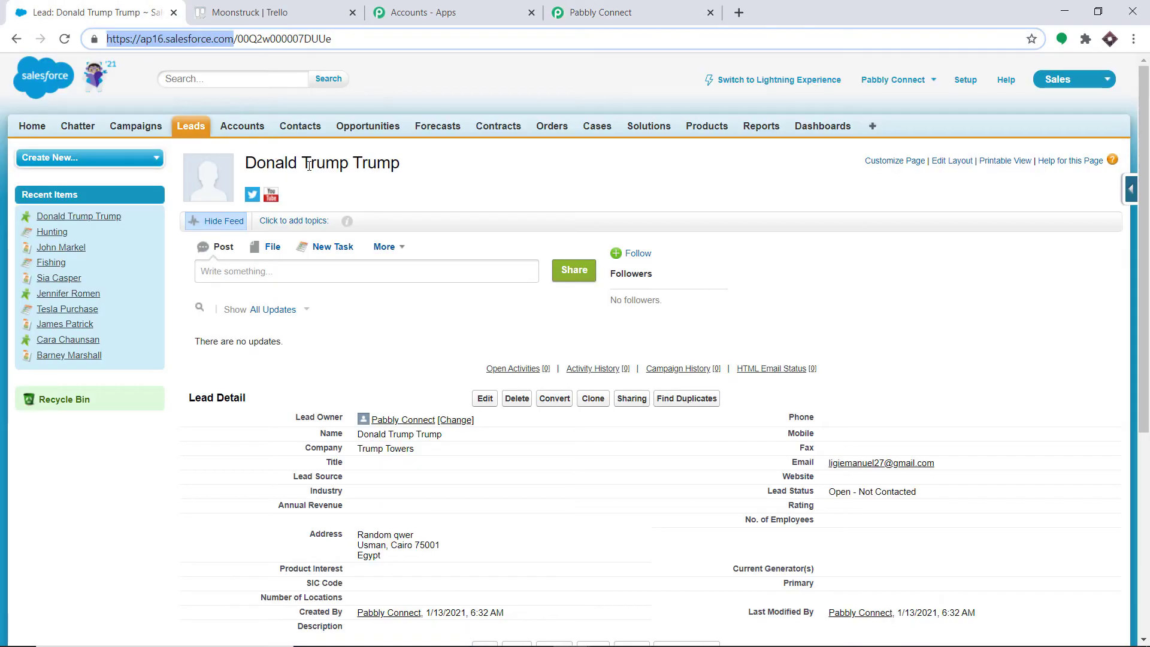
scroll(397, 267, "down", 1)
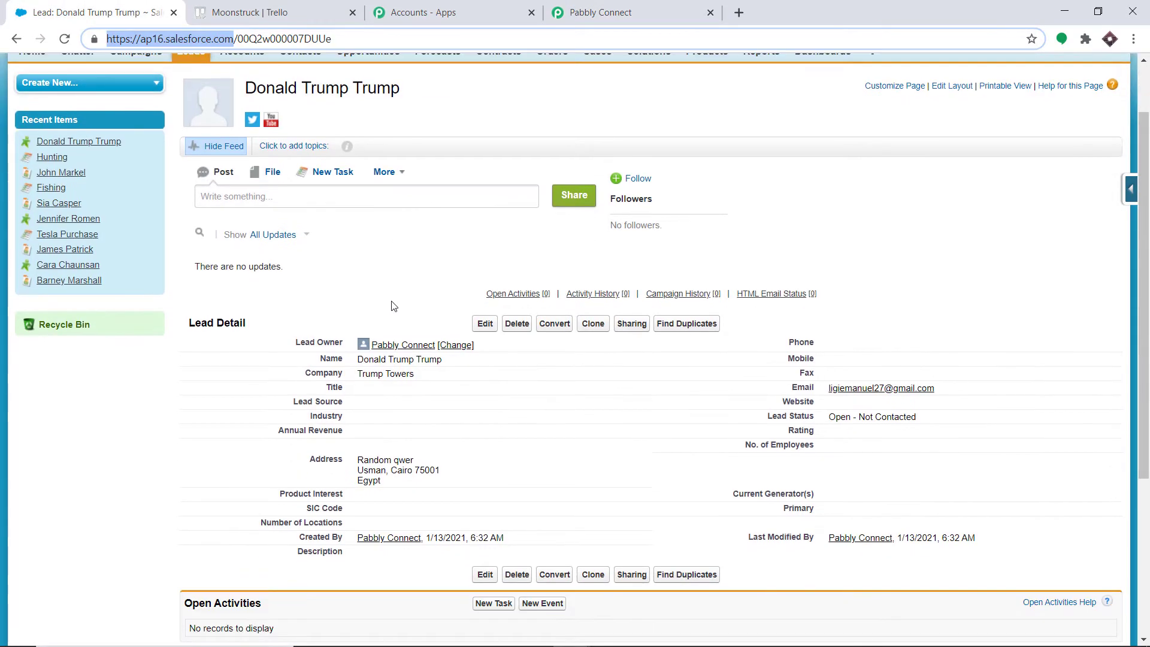
scroll(477, 269, "up", 1)
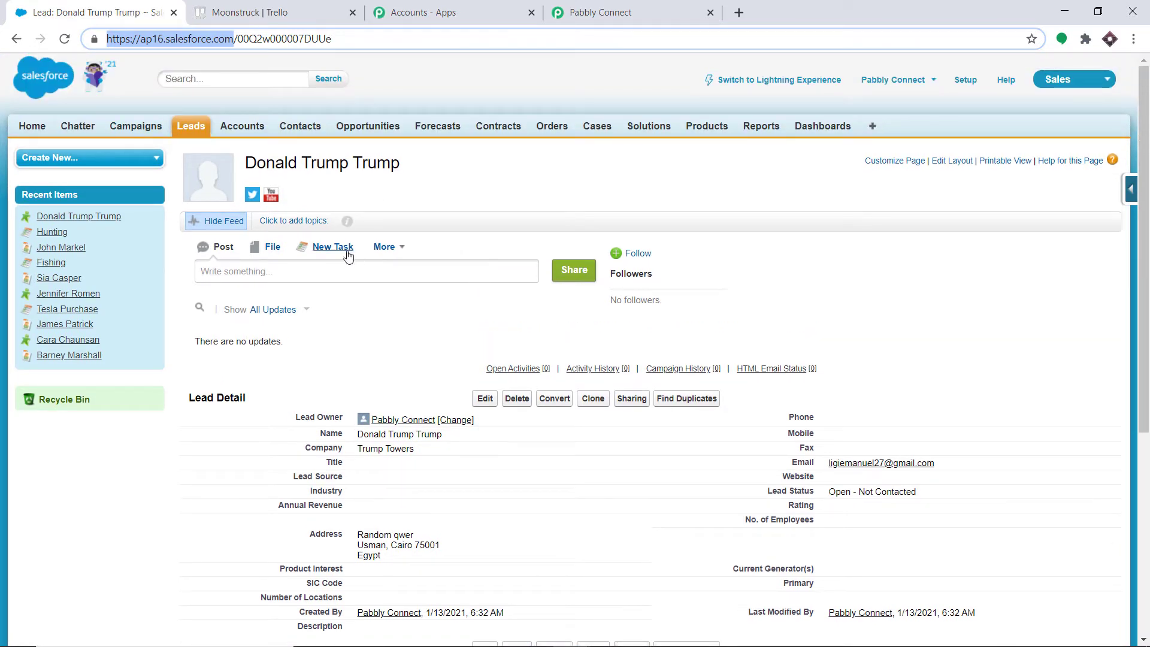
- Start a new lead in Salesforce and fill in its name, company, contact and address details from a saved autofill profile
left_click(189, 128)
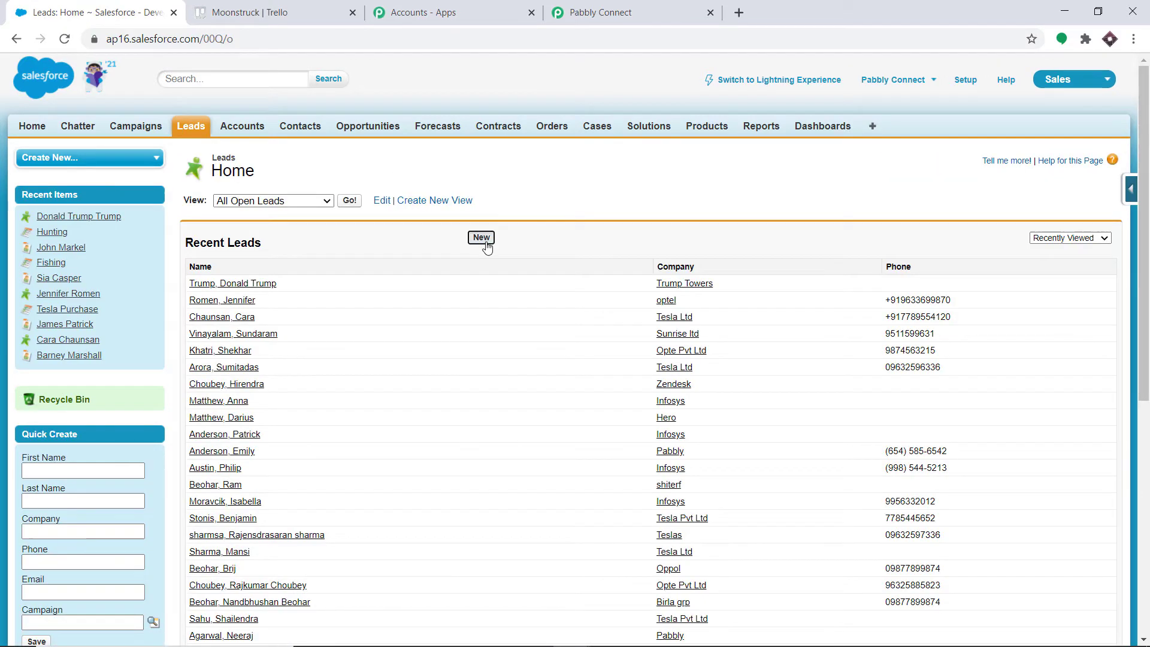
left_click(482, 240)
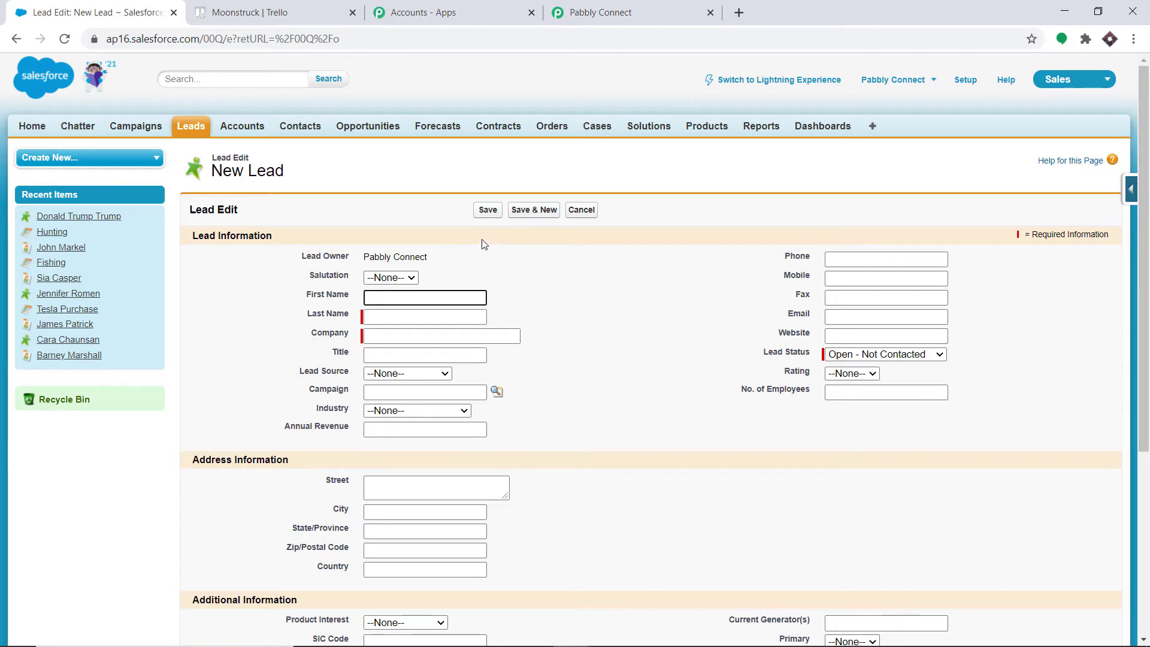
left_click(457, 299)
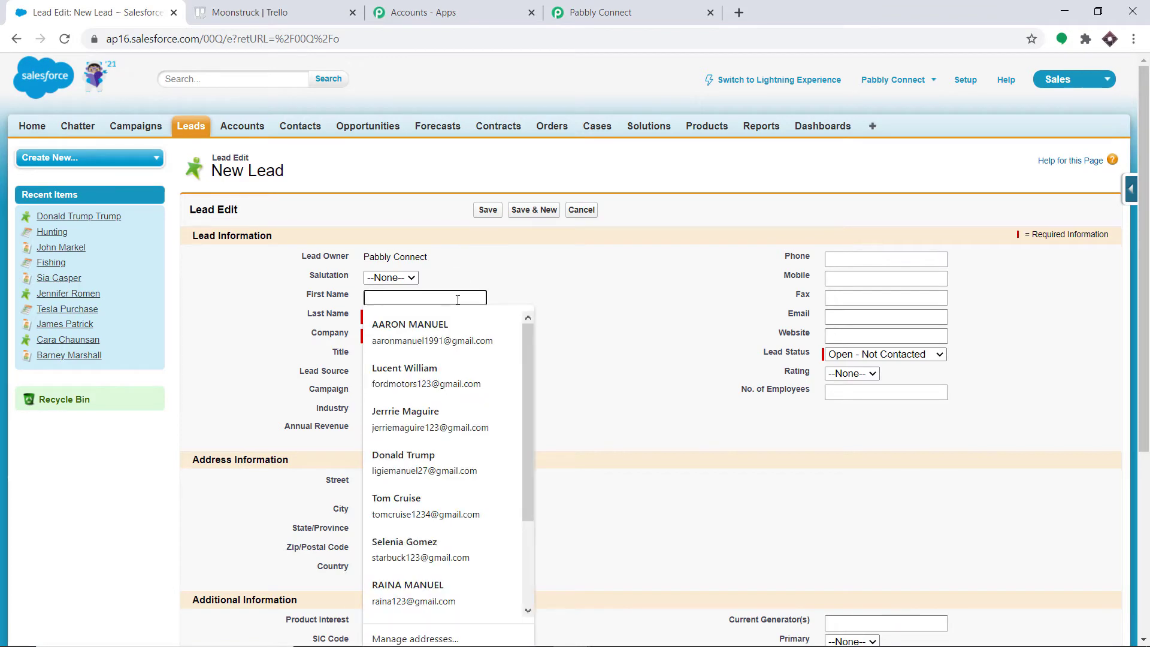
left_click(410, 506)
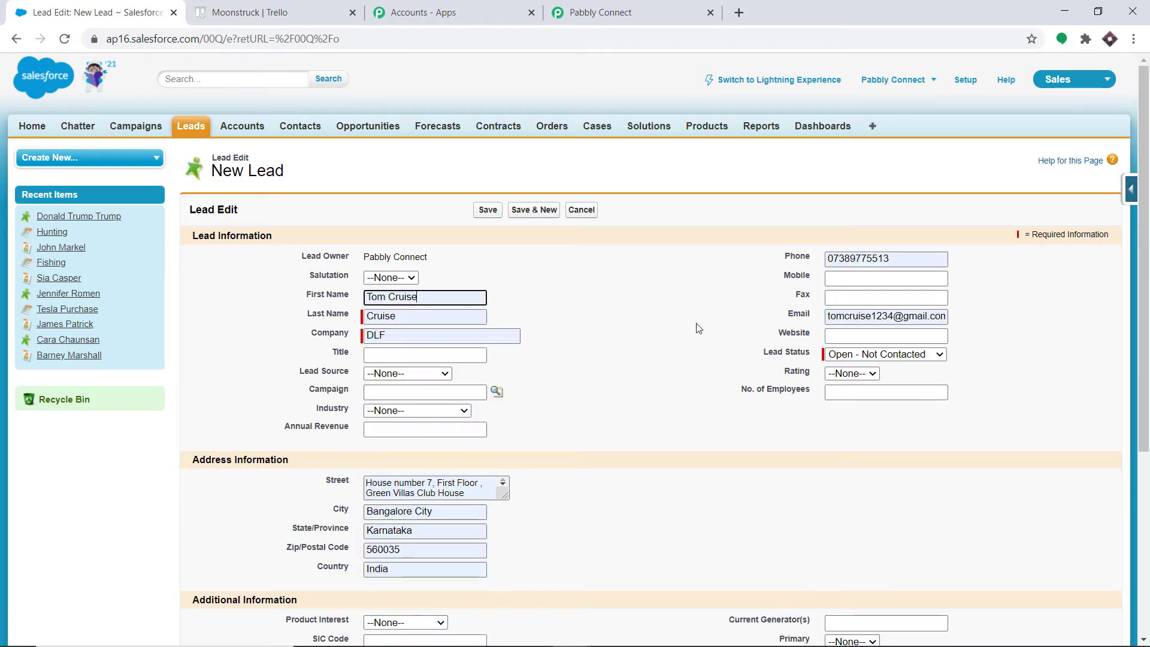
- Insert a 3 into the new lead's email address, add an r to the end of its first name, and save the lead
left_click(875, 317)
type("3")
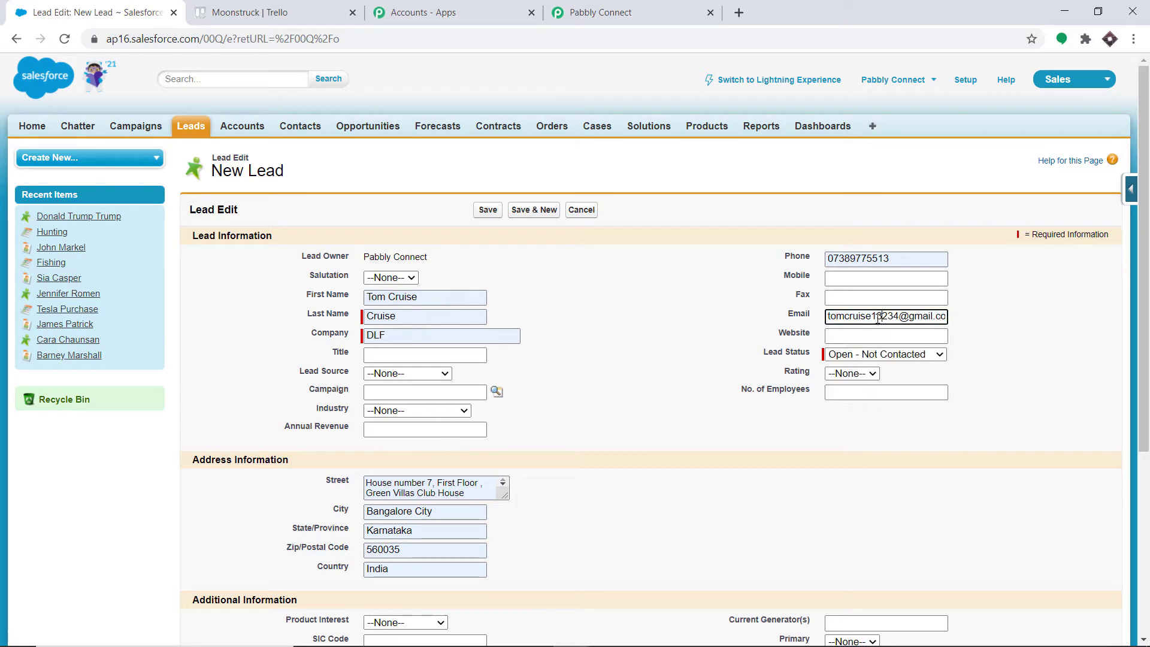
left_click(419, 296)
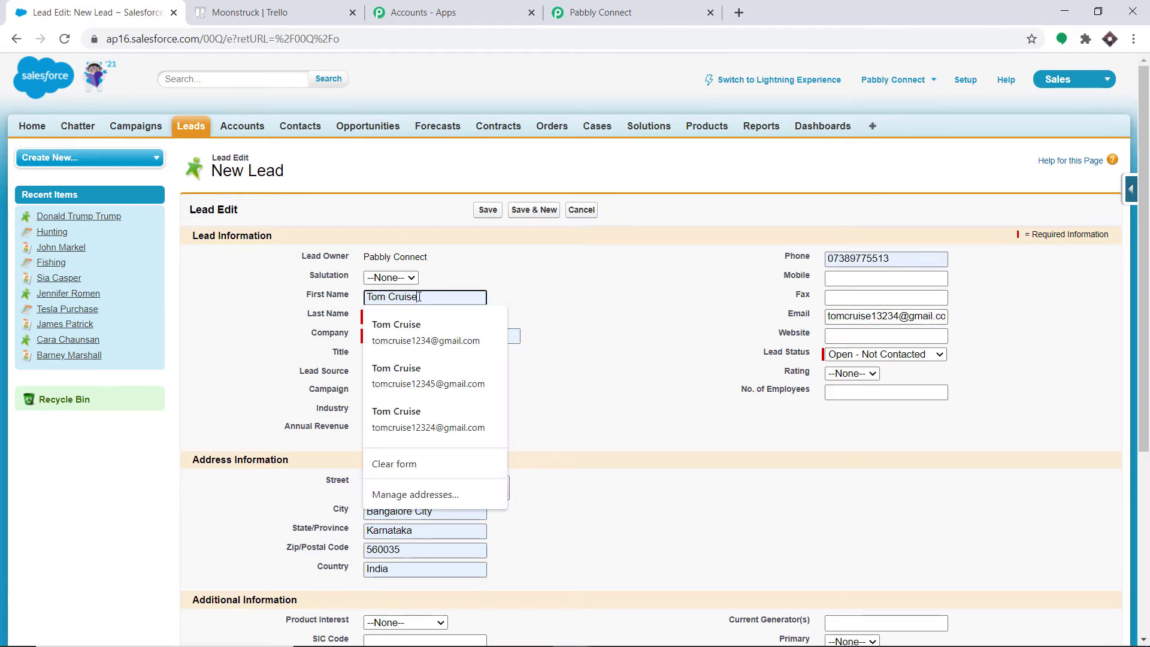
type("r")
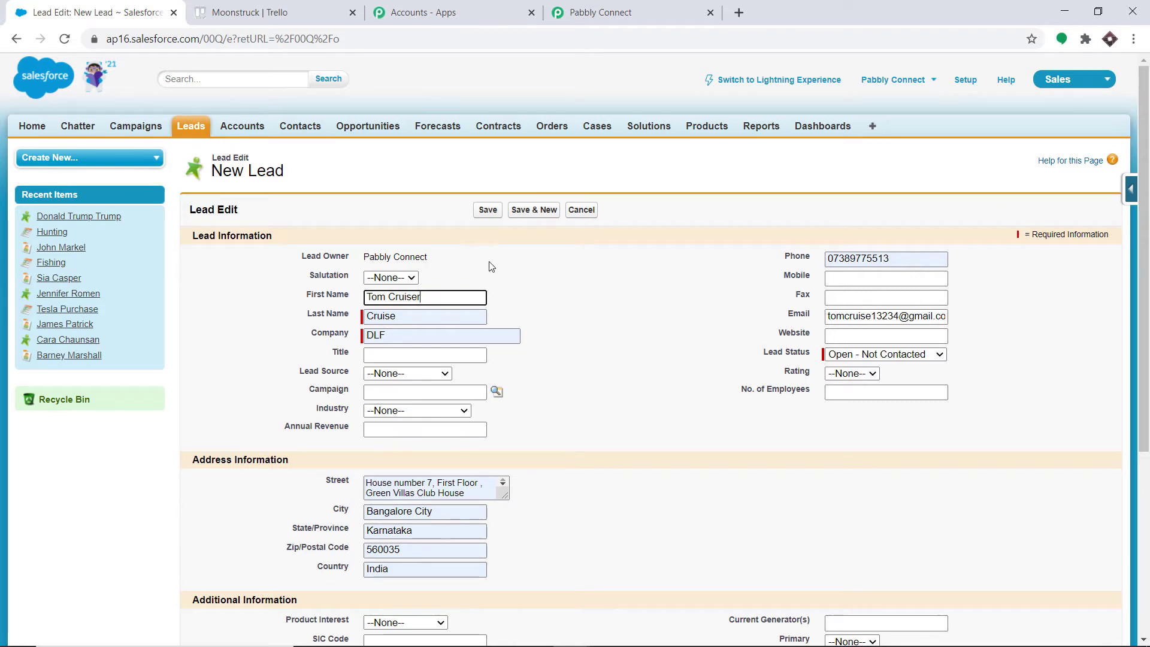
scroll(503, 290, "down", 5)
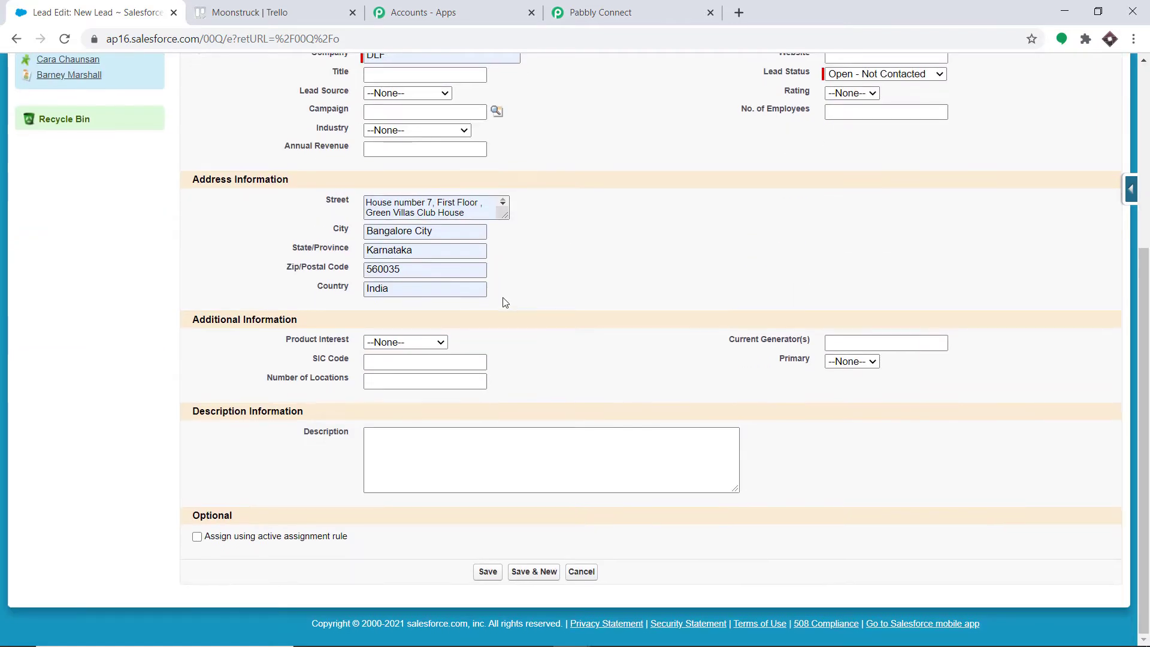
left_click(487, 572)
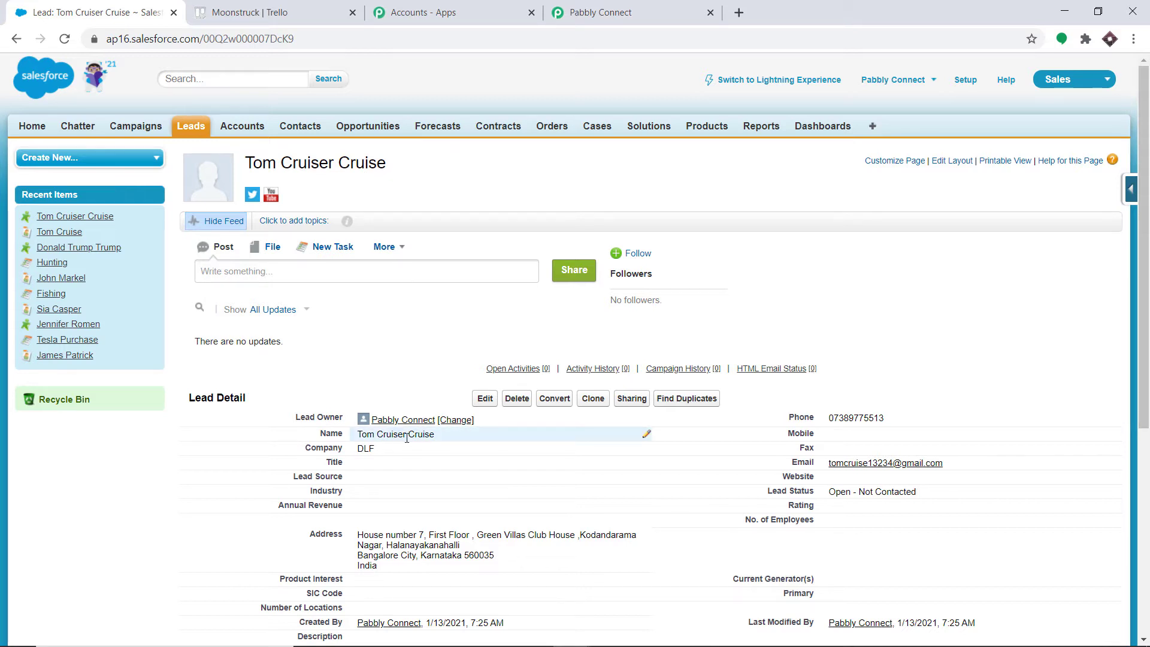
- Switch to Pabbly Connect, resend the Salesforce trigger's test request and review the returned name, company and address fields
left_click(683, 8)
scroll(567, 226, "down", 3)
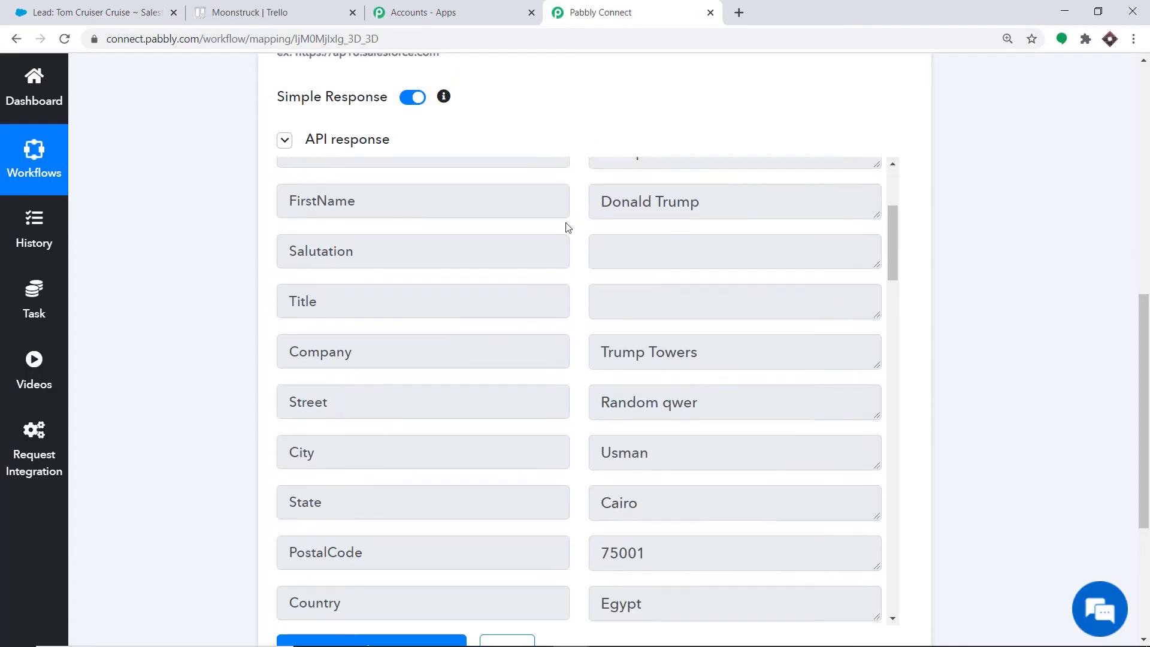
scroll(1099, 311, "down", 5)
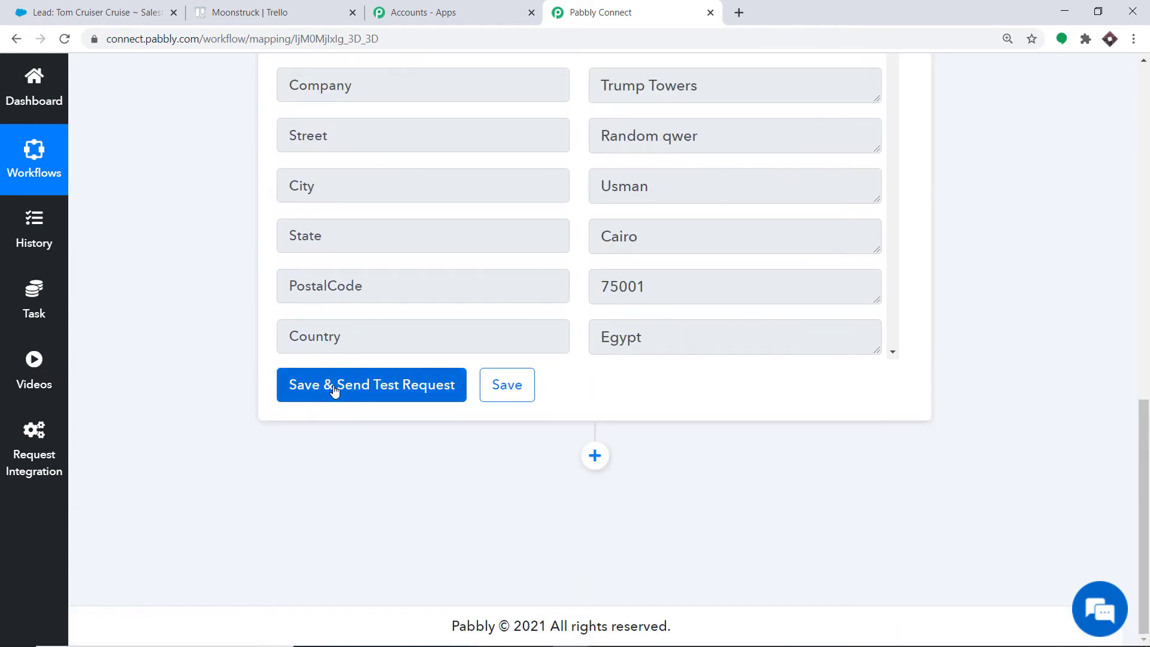
left_click(334, 390)
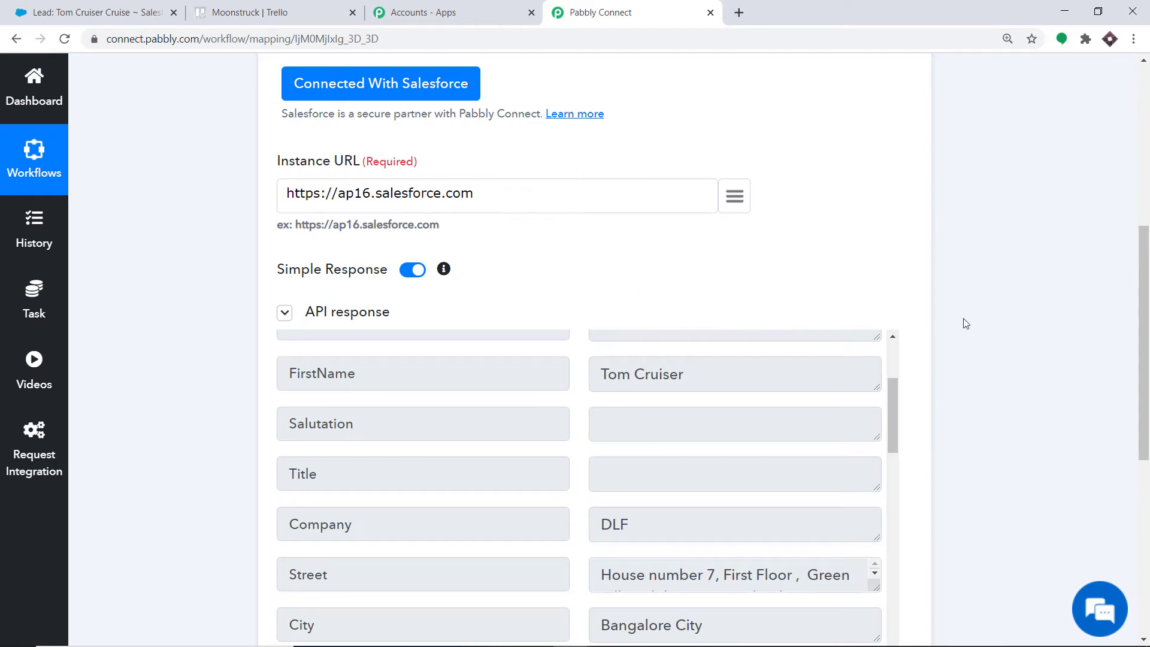
scroll(1147, 370, "down", 3)
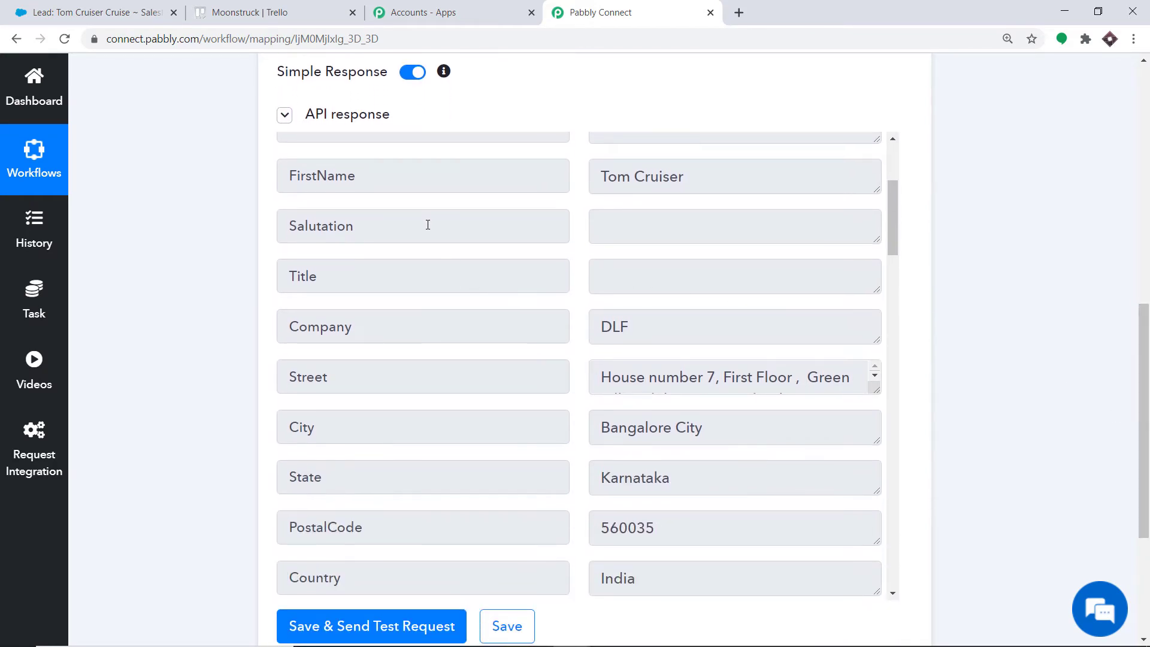
scroll(428, 225, "up", 3)
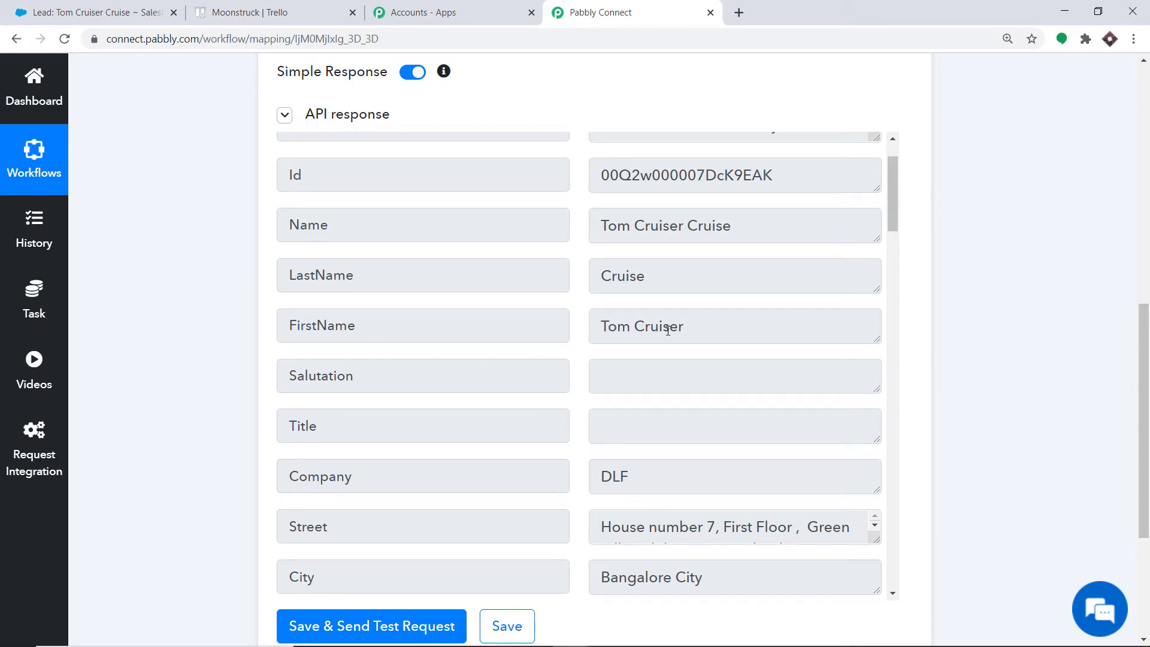
scroll(500, 277, "down", 2)
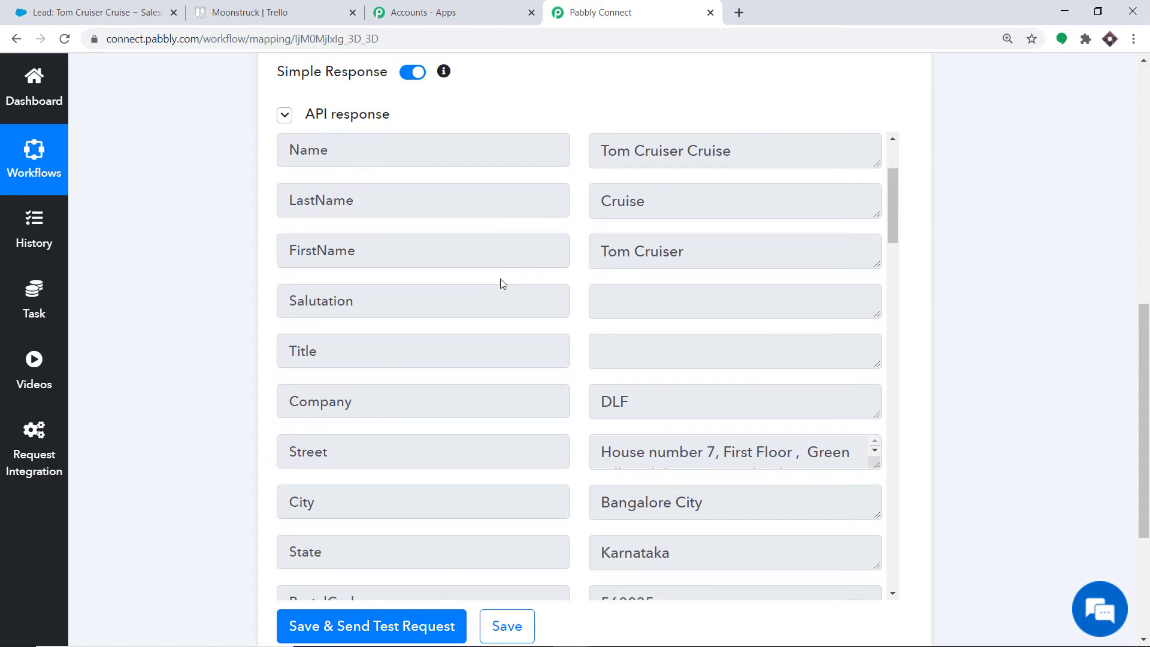
scroll(549, 279, "down", 1)
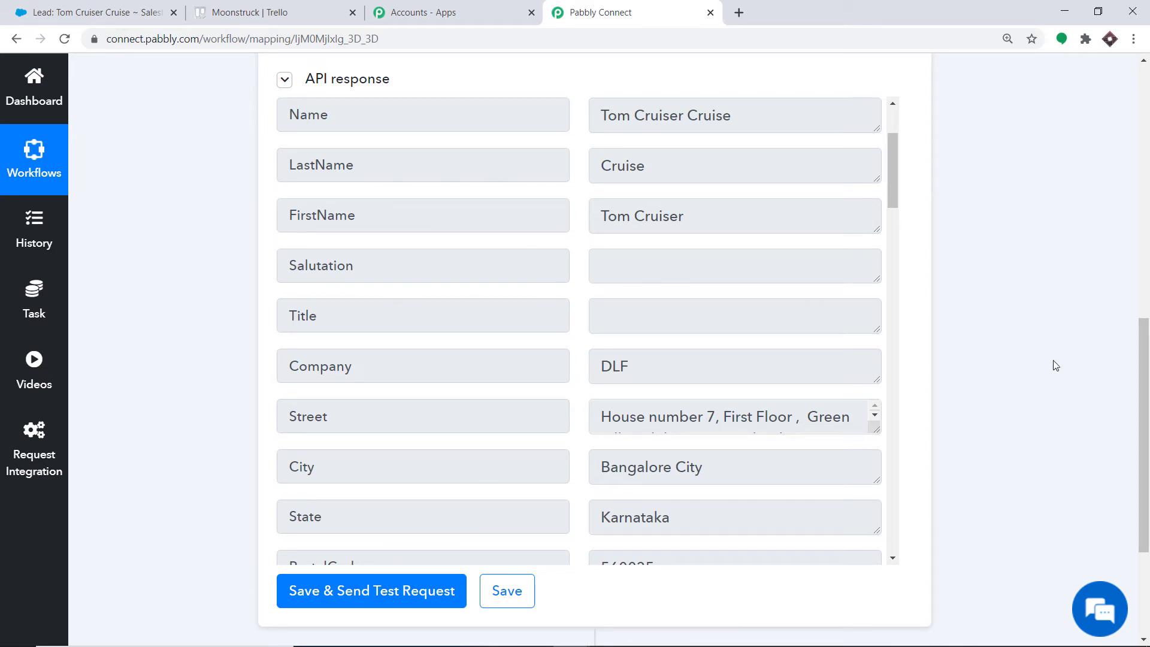
- Add an action step after the Salesforce trigger with Trello as the app and Add New Card as the event
scroll(701, 363, "down", 3)
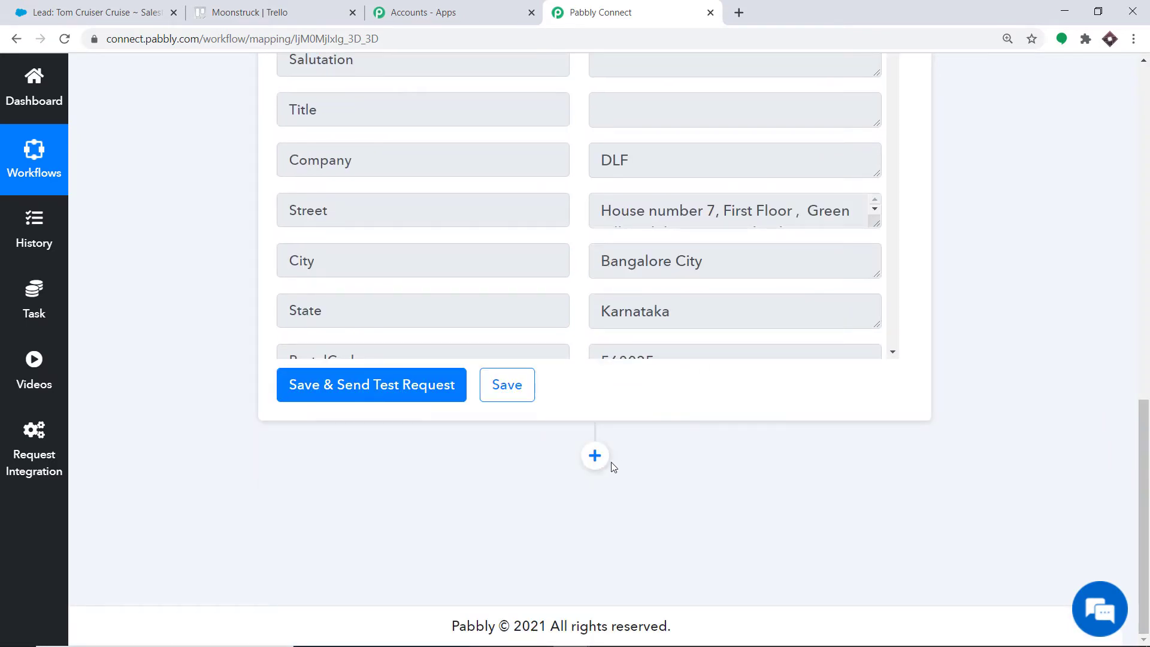
left_click(595, 457)
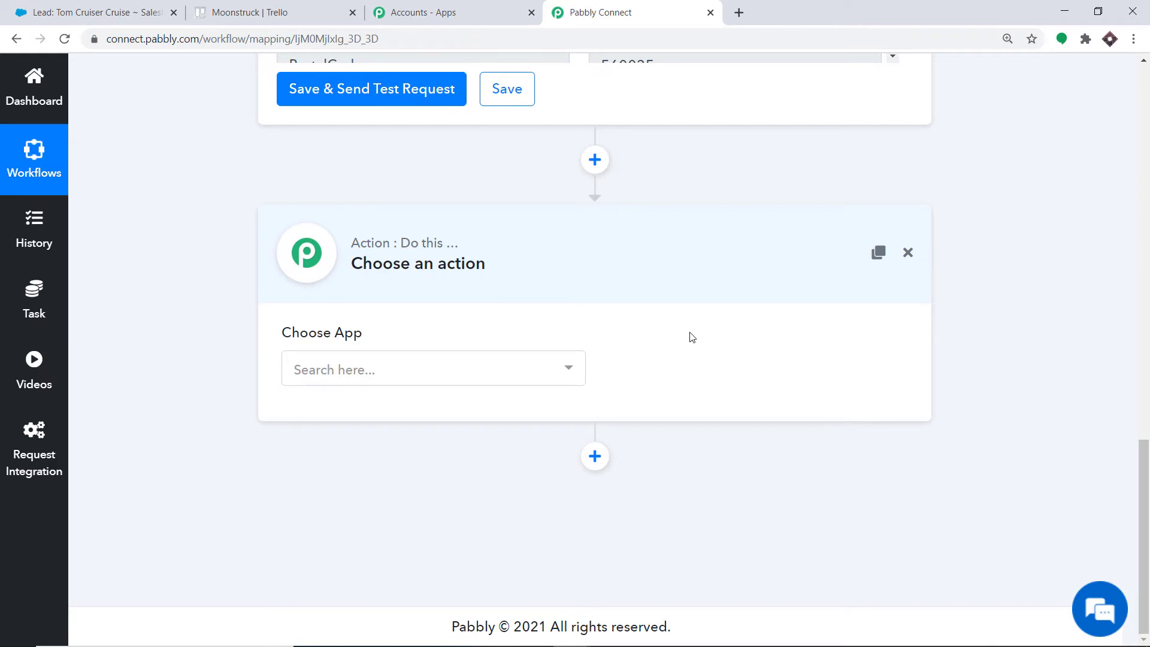
left_click(386, 372)
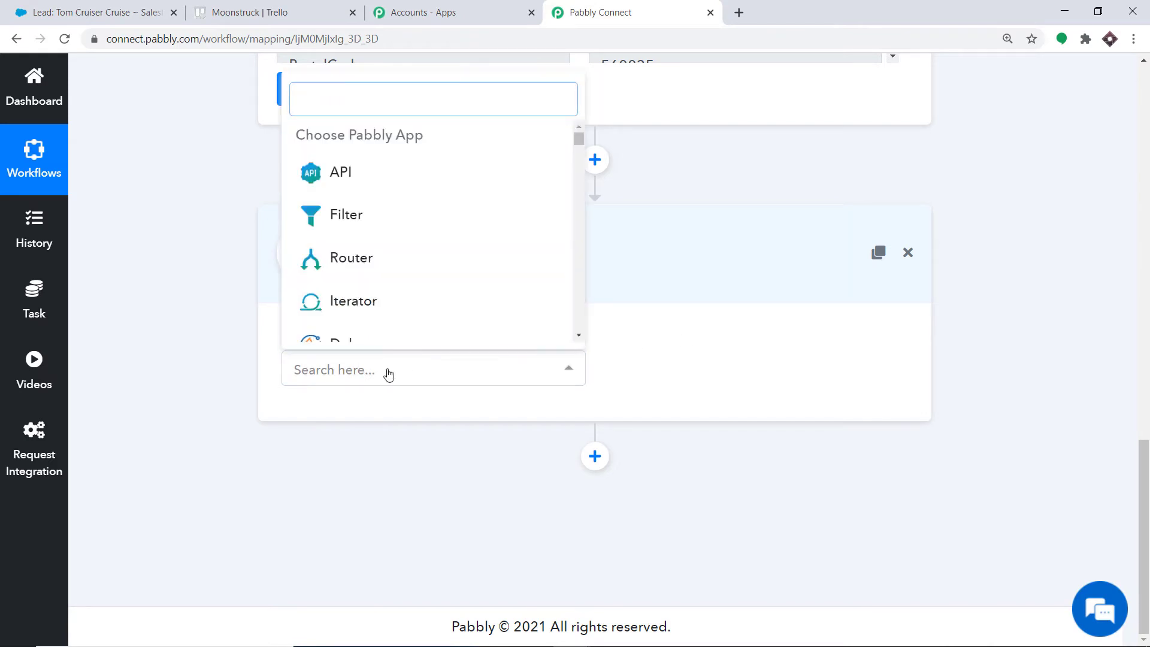
type("trel")
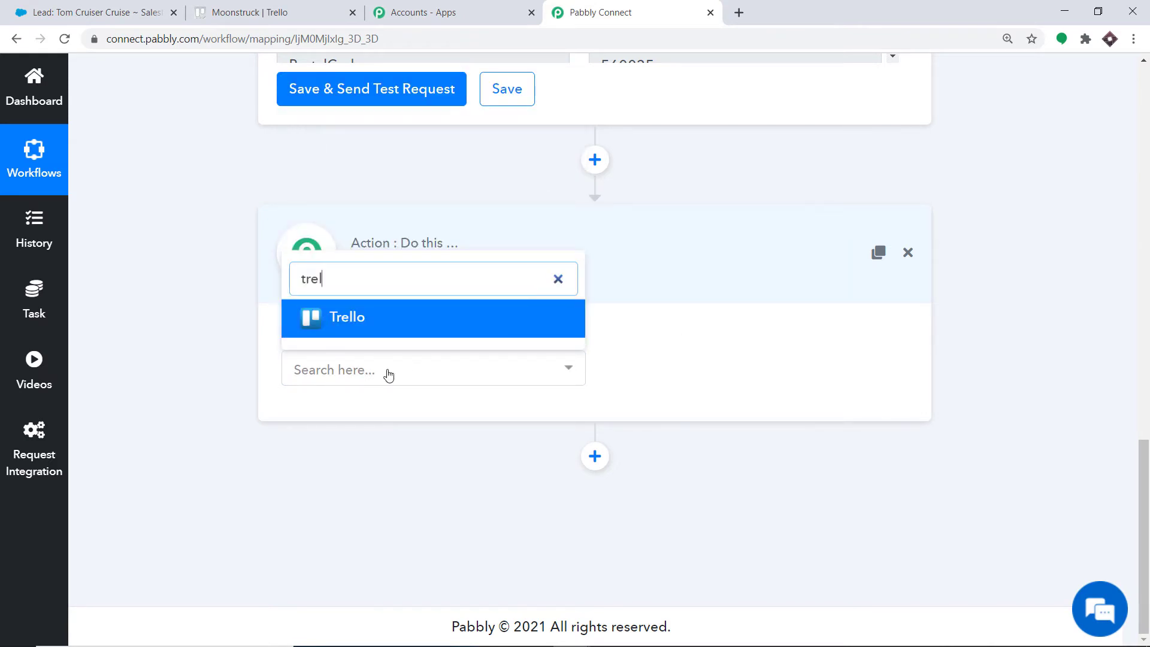
left_click(334, 317)
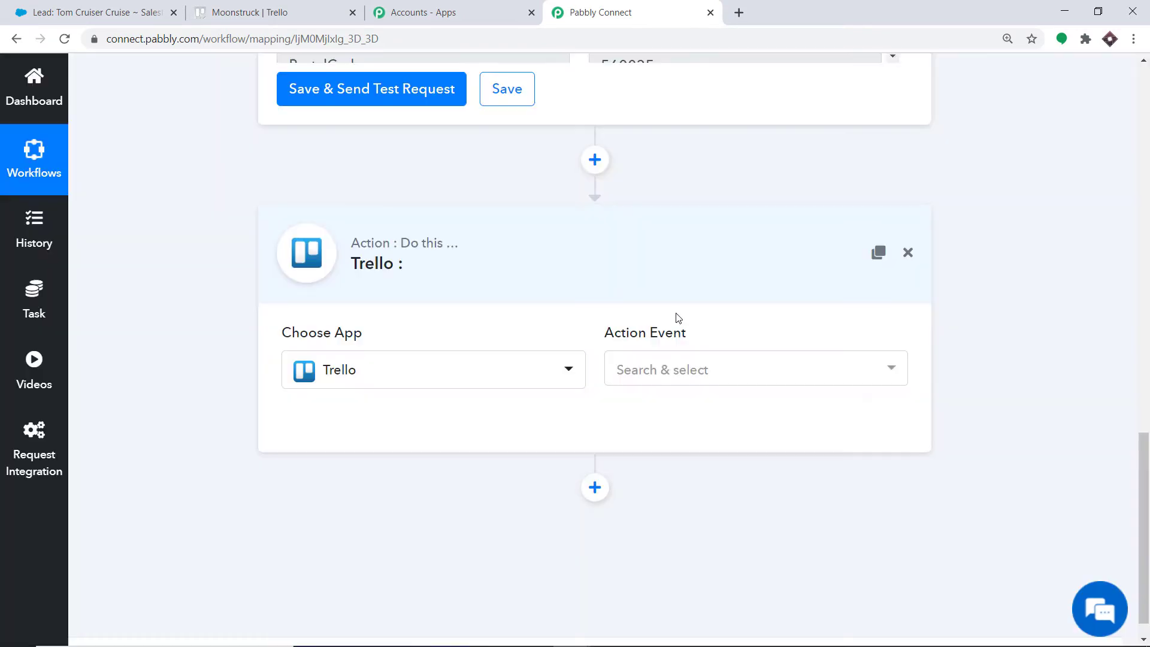
left_click(680, 376)
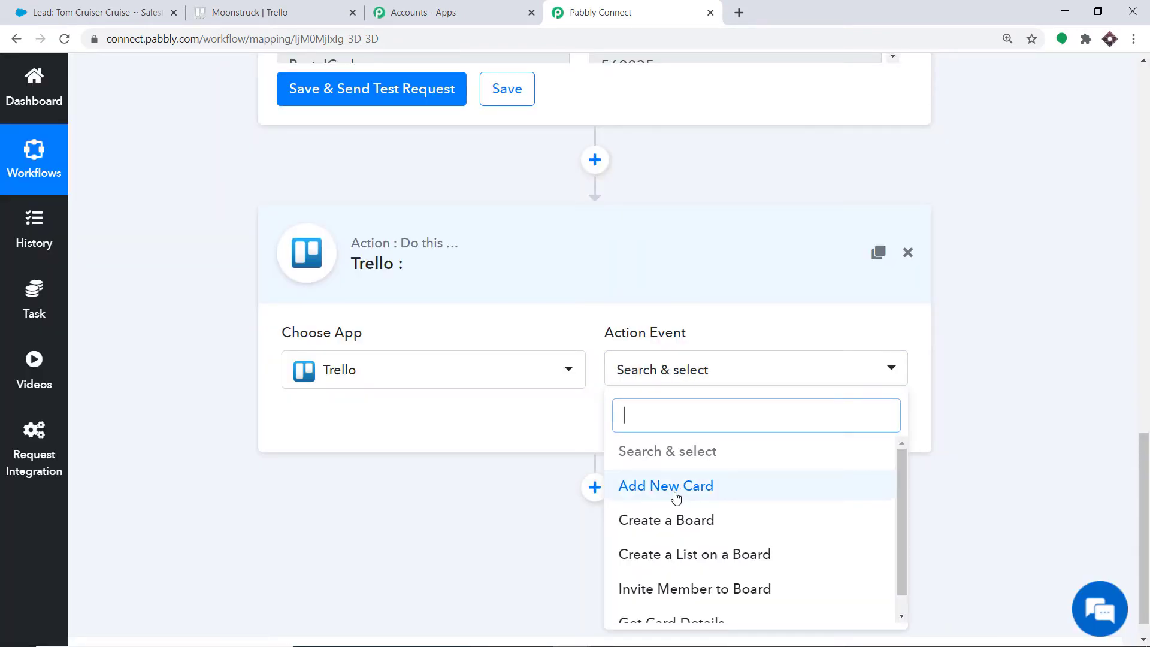
left_click(738, 486)
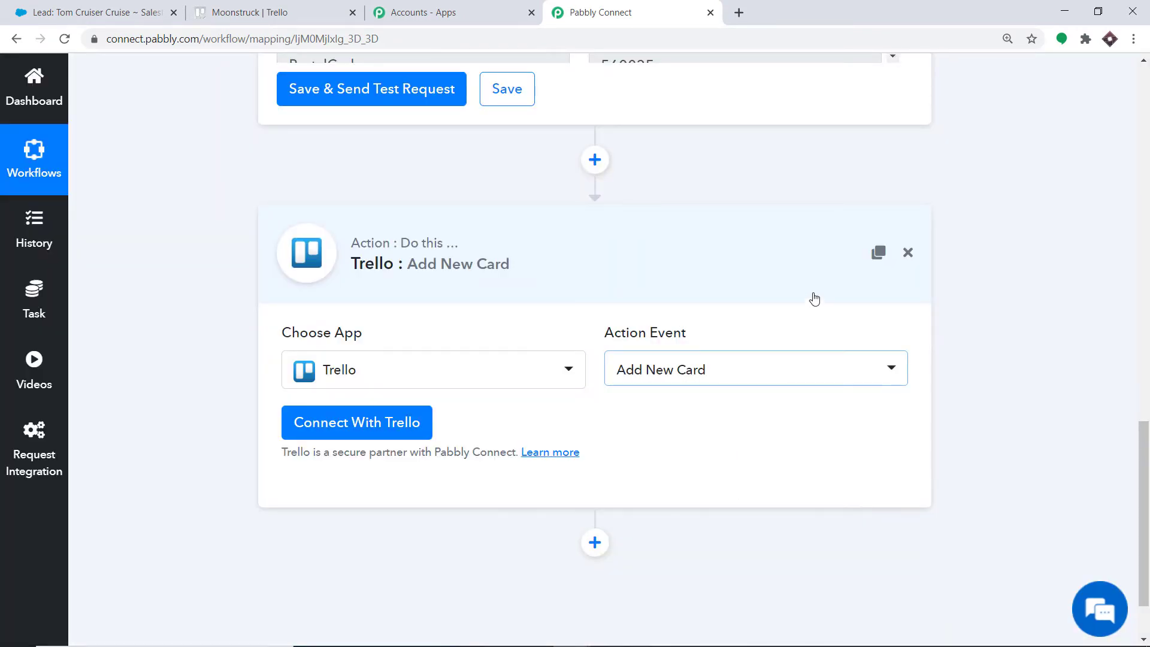
- Start new Trello credentials for the action and open Trello's developer API keys page
left_click(363, 435)
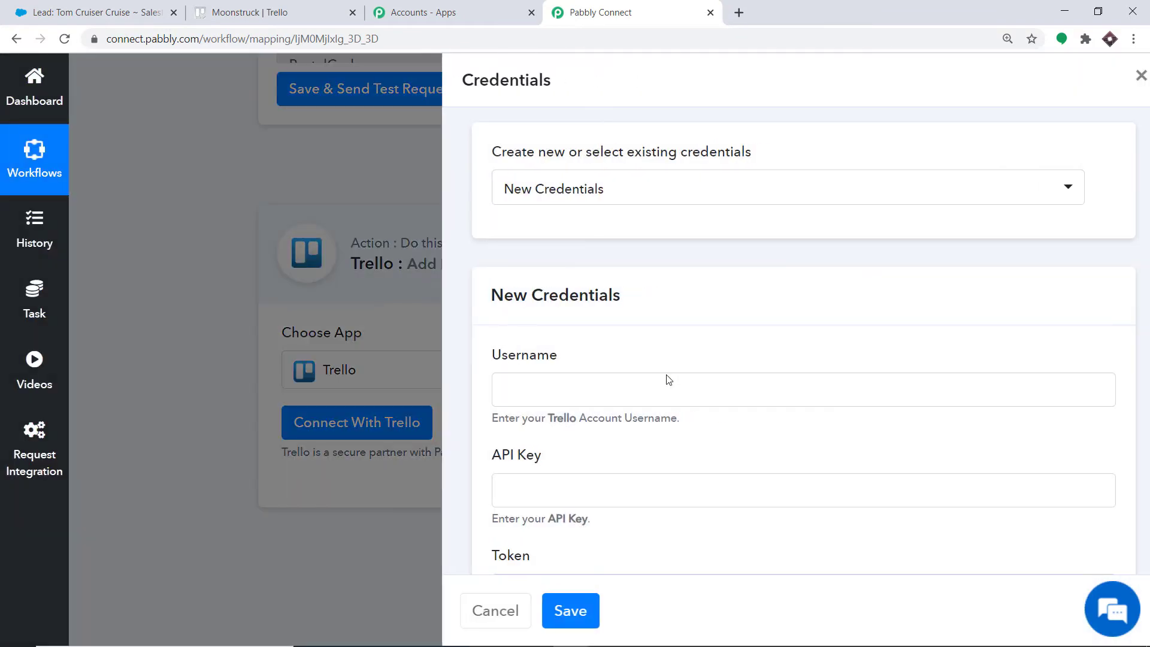
scroll(493, 317, "down", 1)
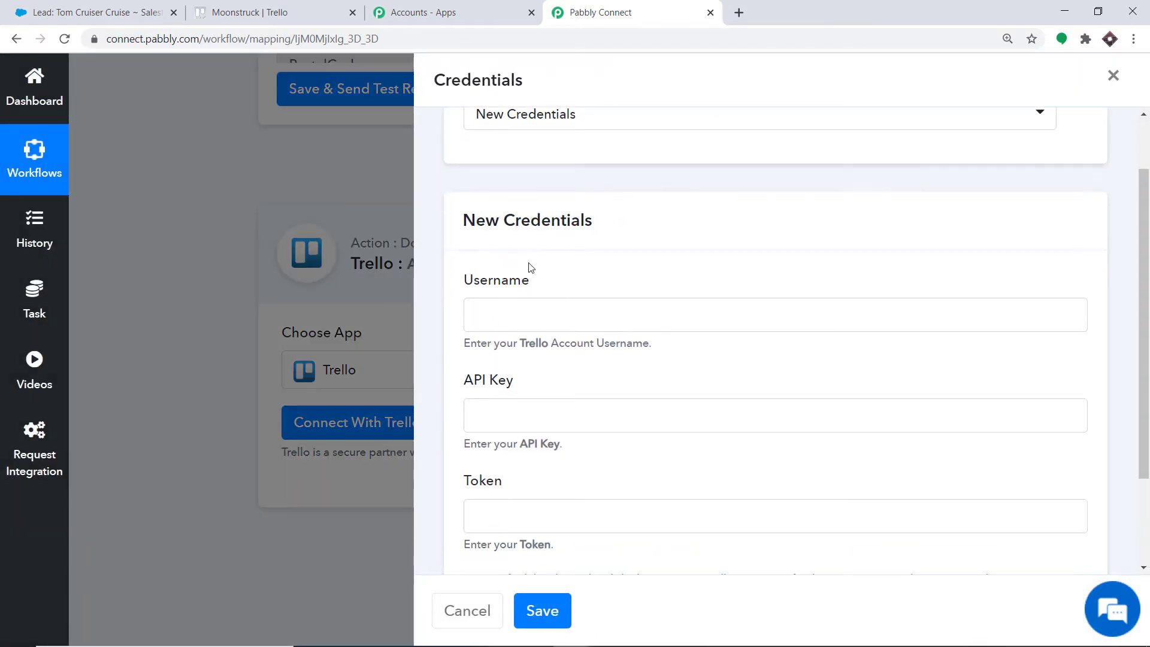
scroll(529, 268, "down", 1)
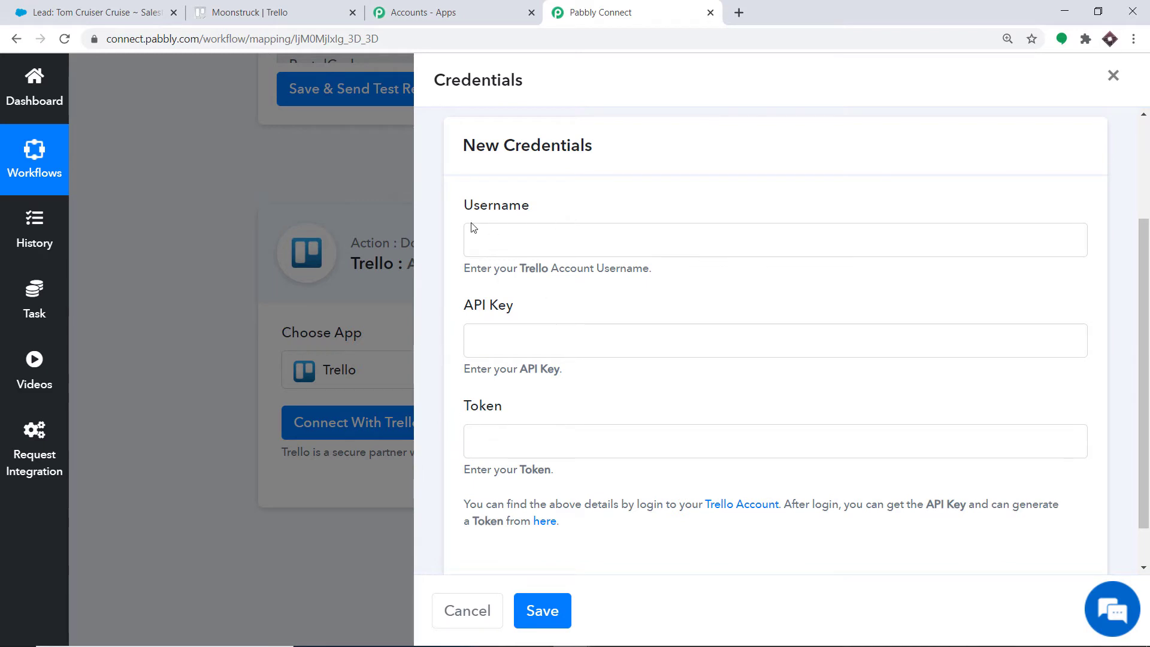
left_click(545, 521)
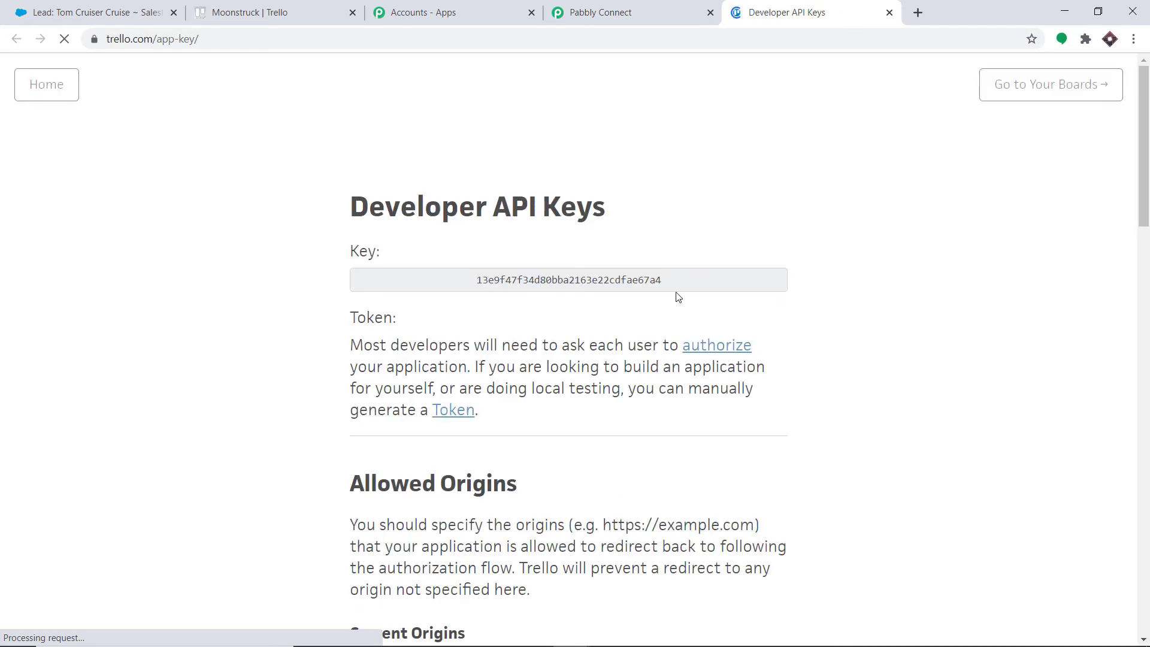
- Copy the developer API key from Trello and paste it into the API Key field of the Pabbly Connect credentials
left_click(561, 279)
right_click(560, 279)
left_click(570, 294)
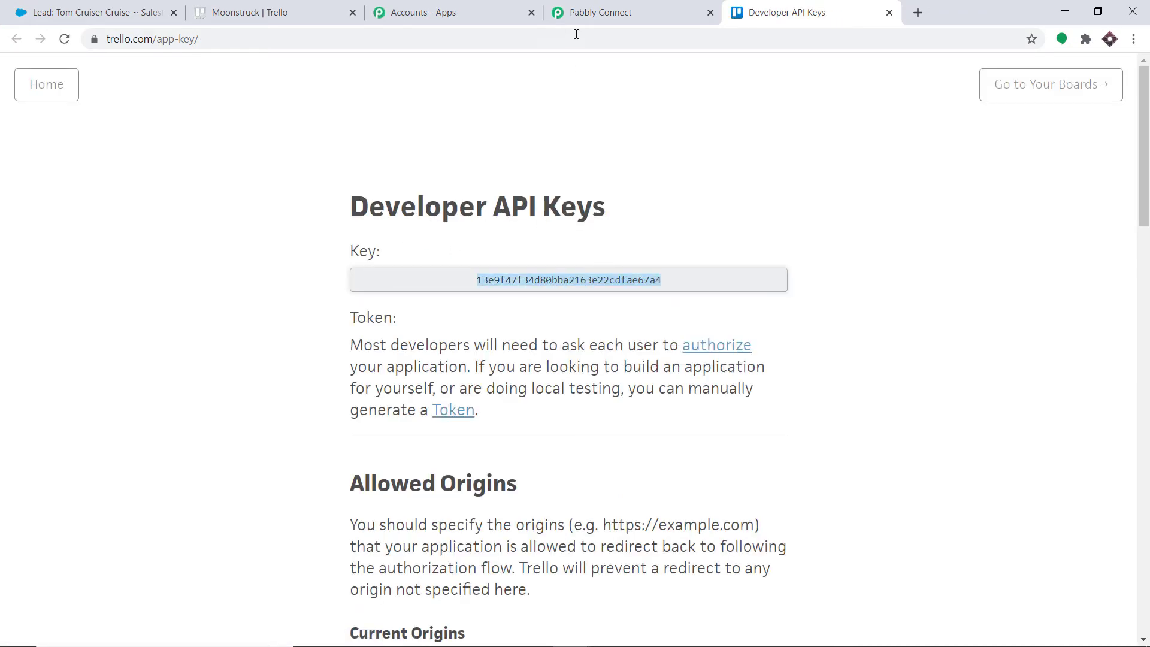
left_click(576, 14)
left_click(514, 333)
right_click(514, 334)
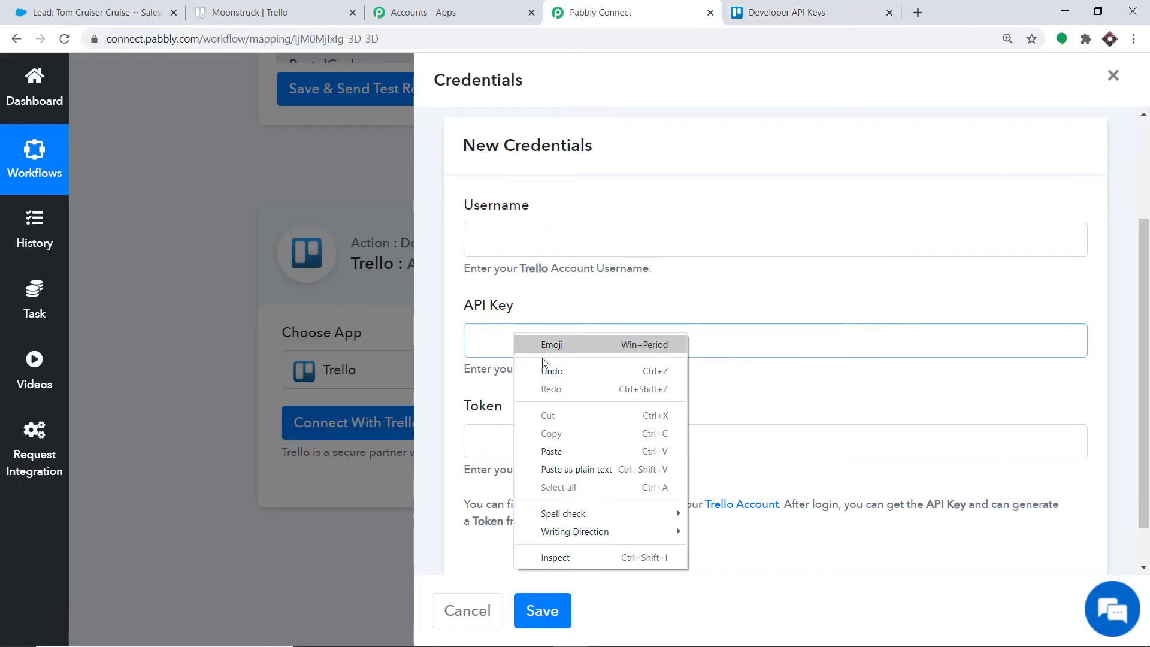
left_click(560, 452)
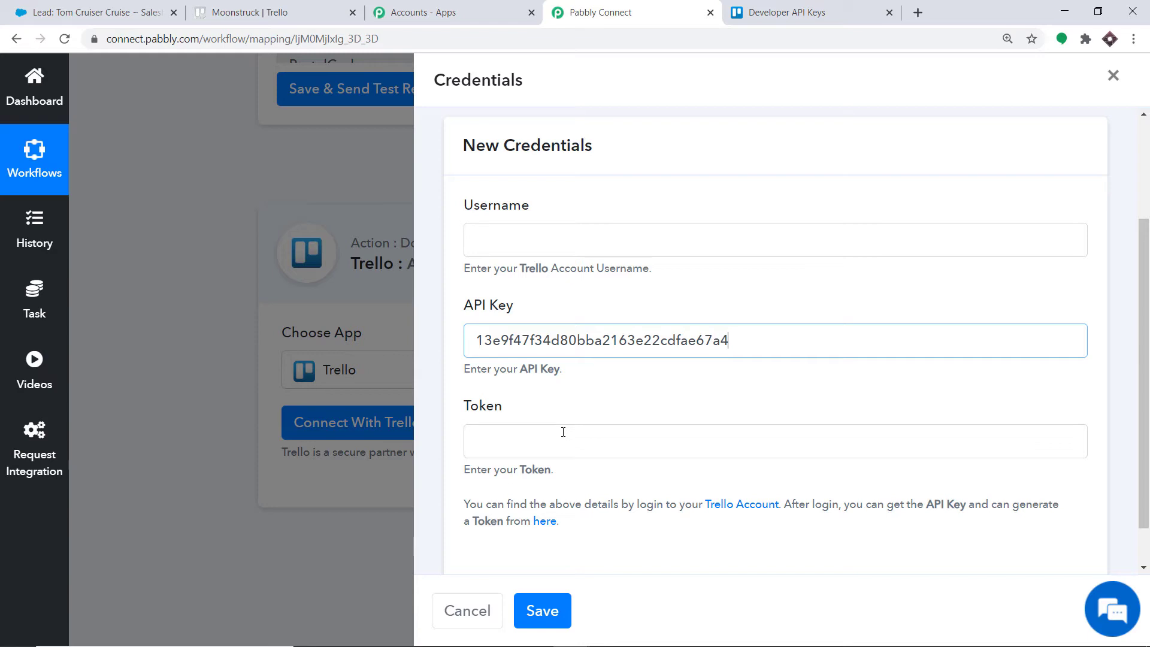
- Open Trello's token authorization page and copy the account username from it into the Username field of the Pabbly Connect credentials
left_click(828, 6)
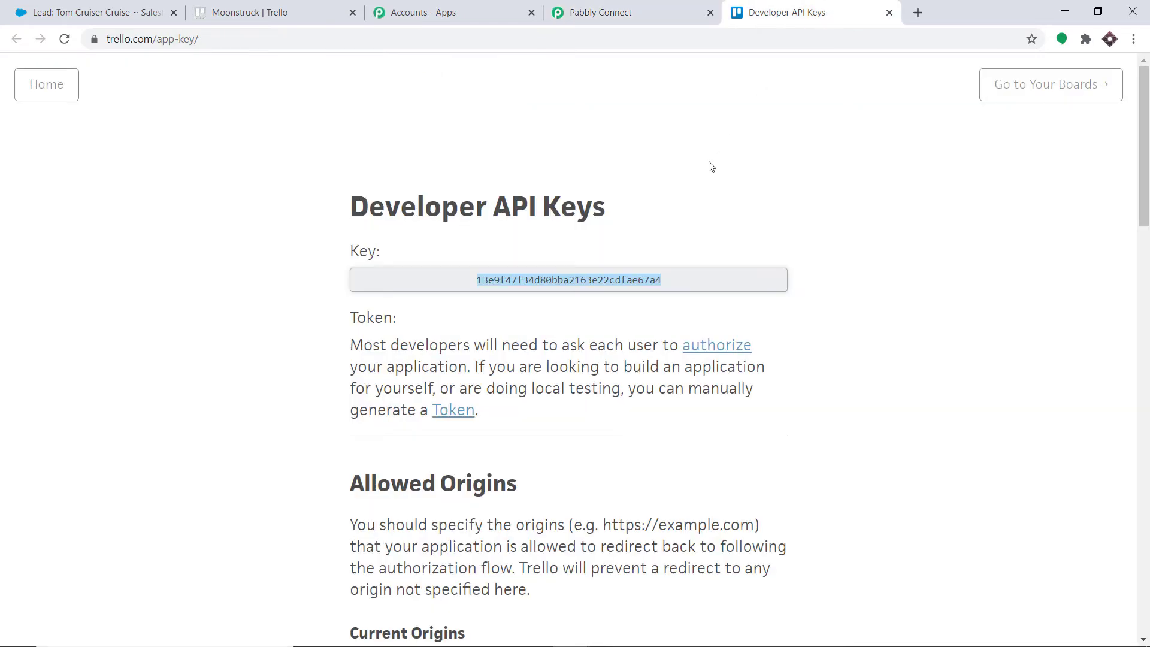
scroll(554, 273, "down", 1)
left_click(452, 334)
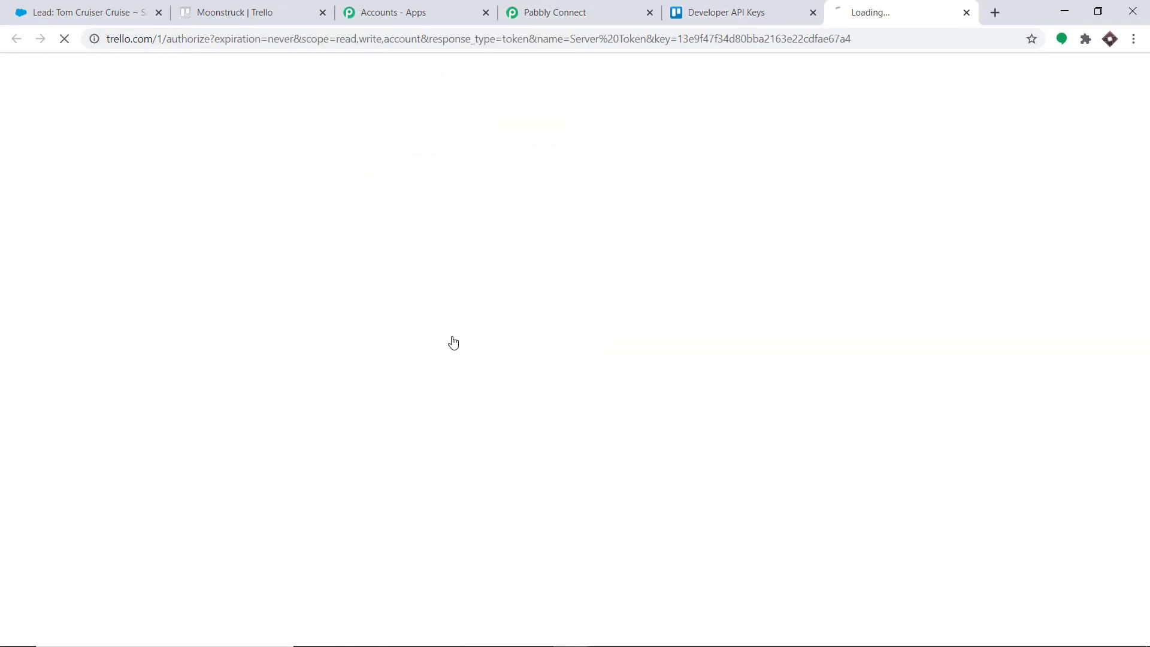
scroll(620, 288, "down", 1)
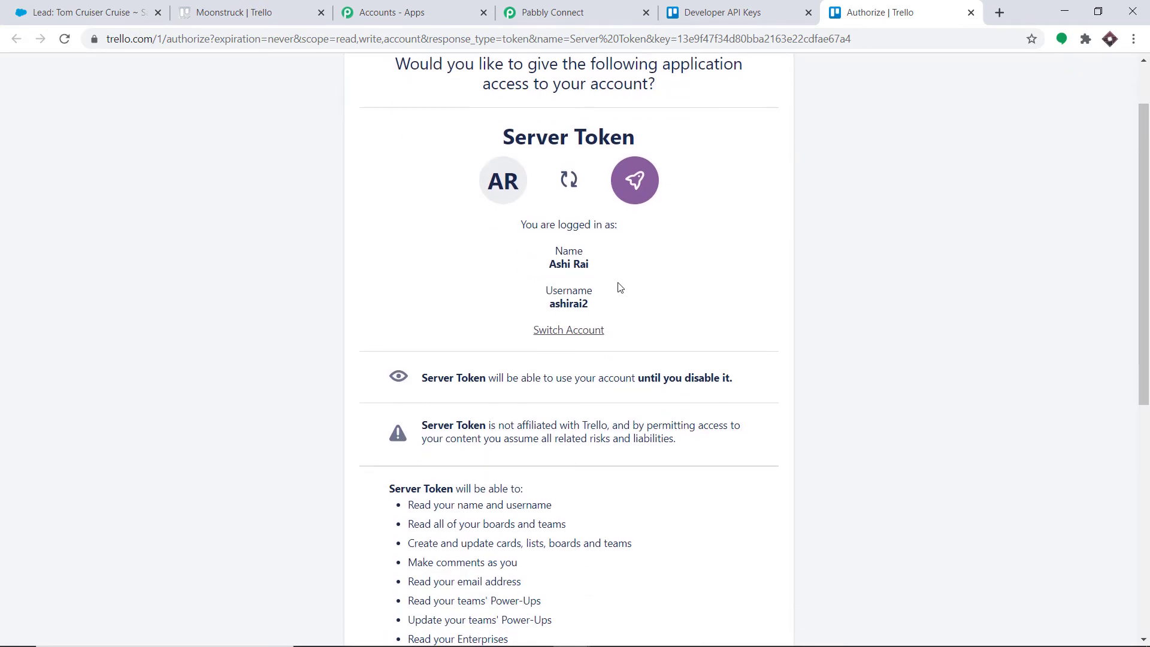
double_click(574, 303)
right_click(572, 302)
left_click(585, 313)
left_click(563, 12)
left_click(532, 241)
right_click(533, 243)
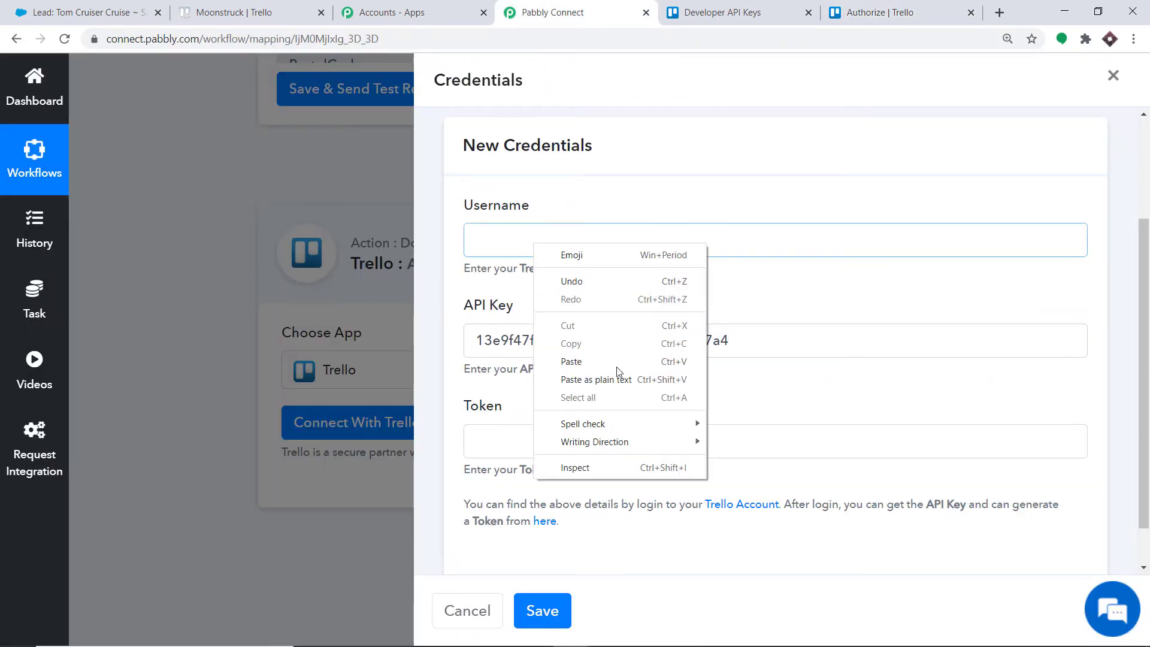
left_click(610, 360)
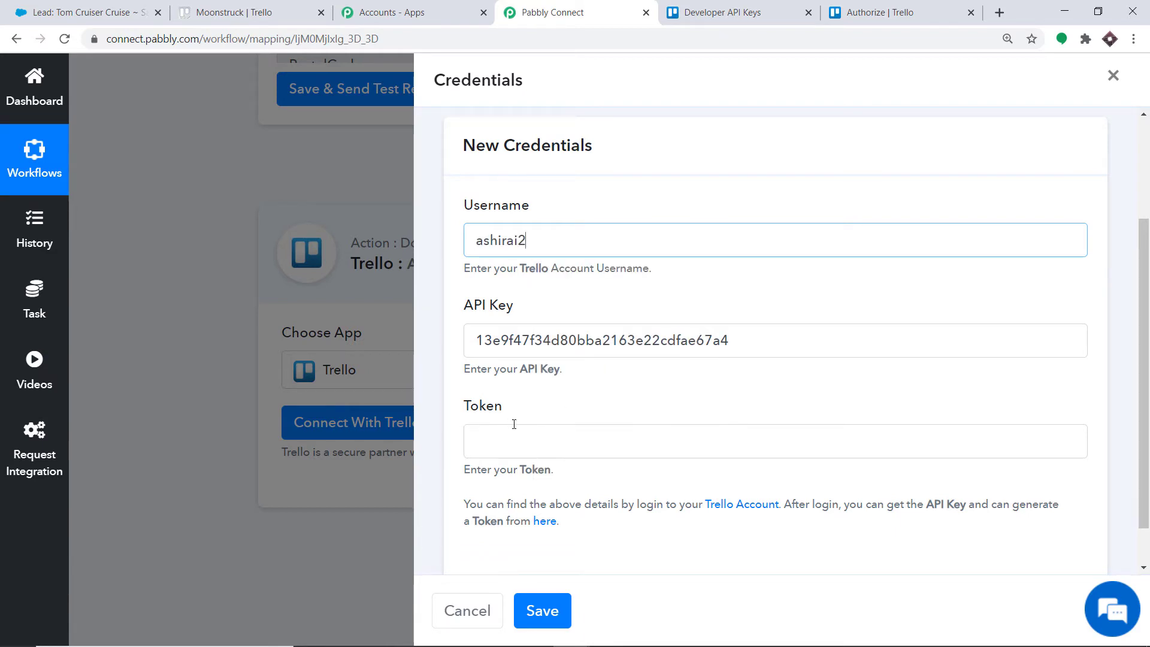
- Return to the Trello authorization page and allow Server Token access to the account
left_click(896, 12)
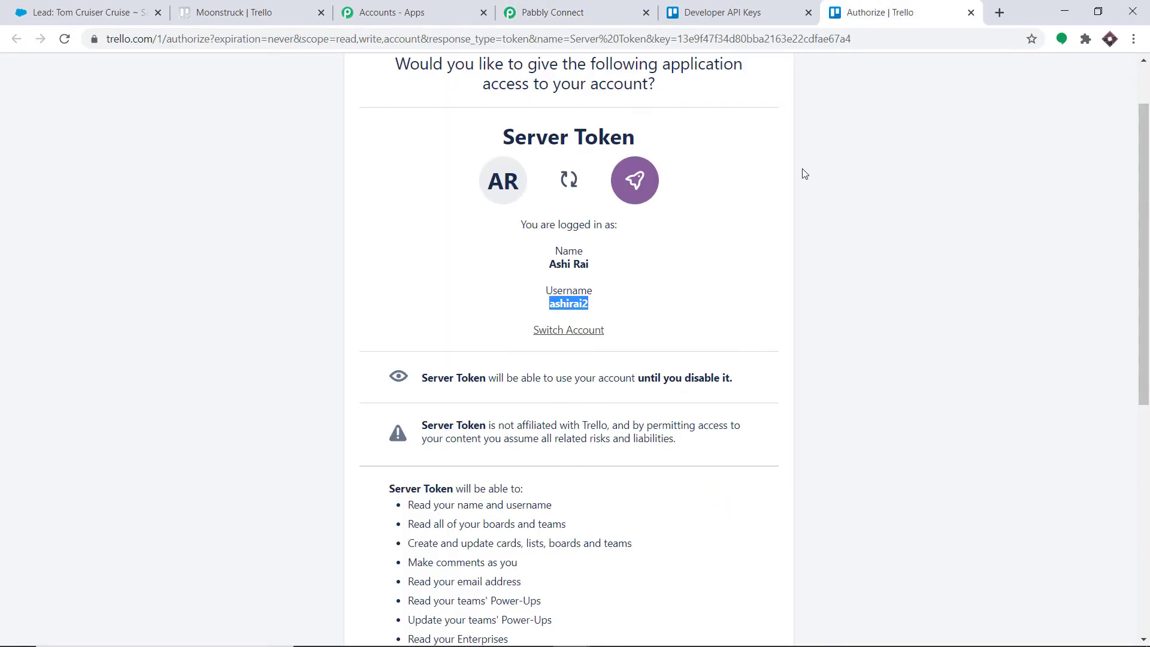
scroll(802, 177, "down", 8)
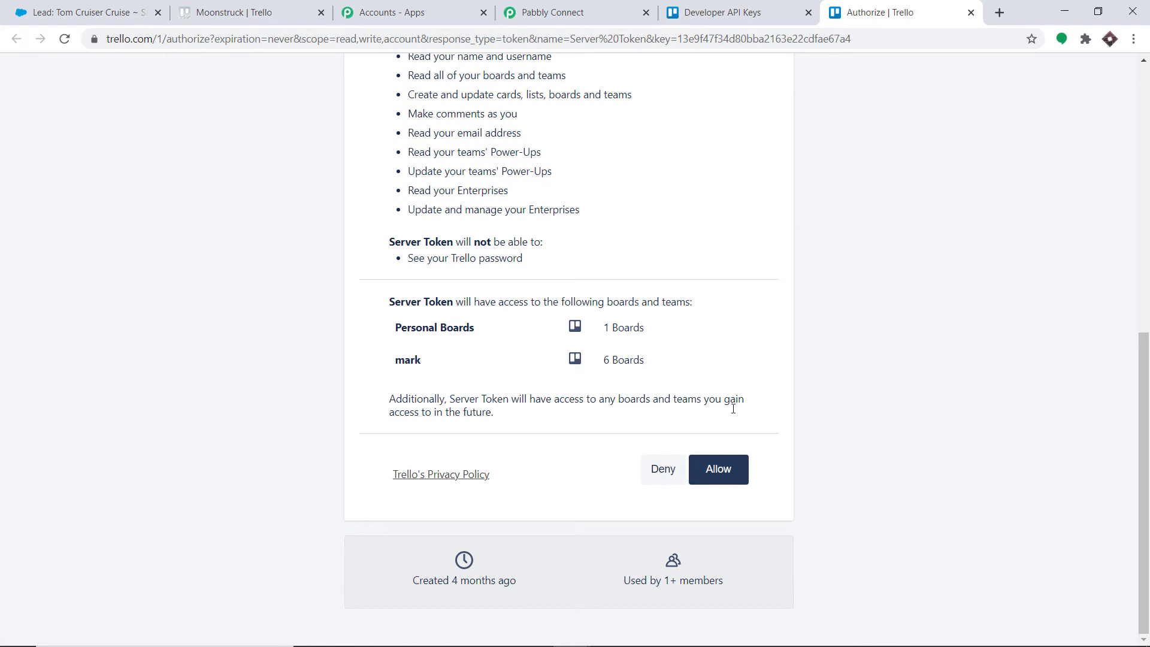
left_click(723, 469)
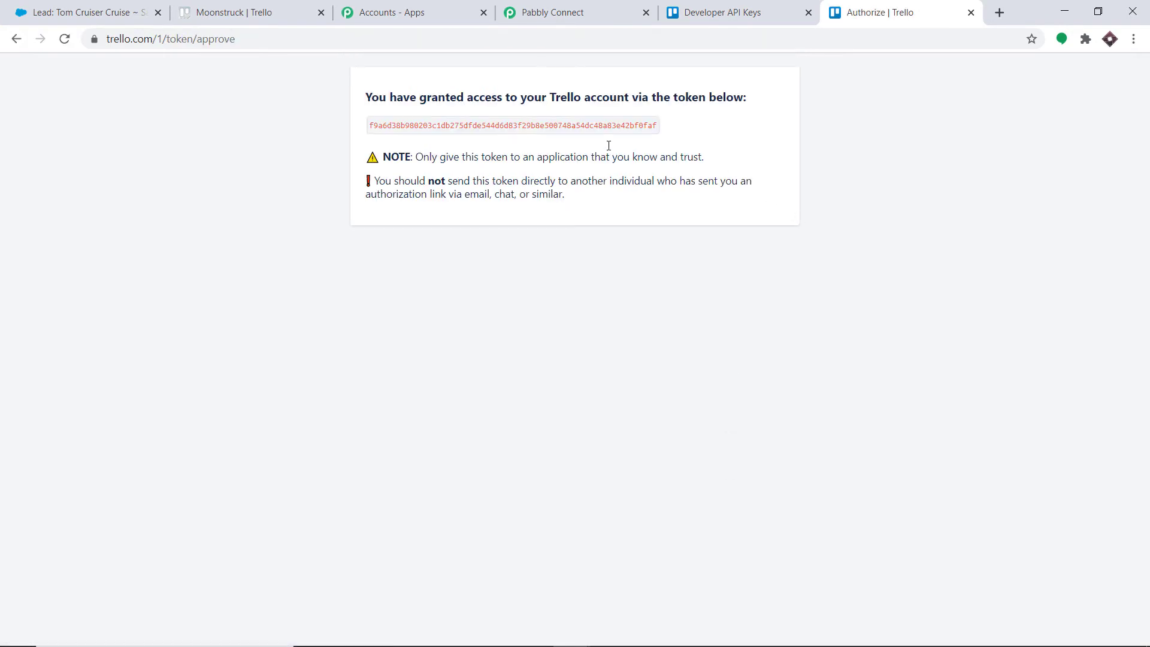
- Copy the generated Trello token into the Token field of the Pabbly Connect credentials and save the credentials
double_click(583, 129)
right_click(584, 128)
left_click(605, 141)
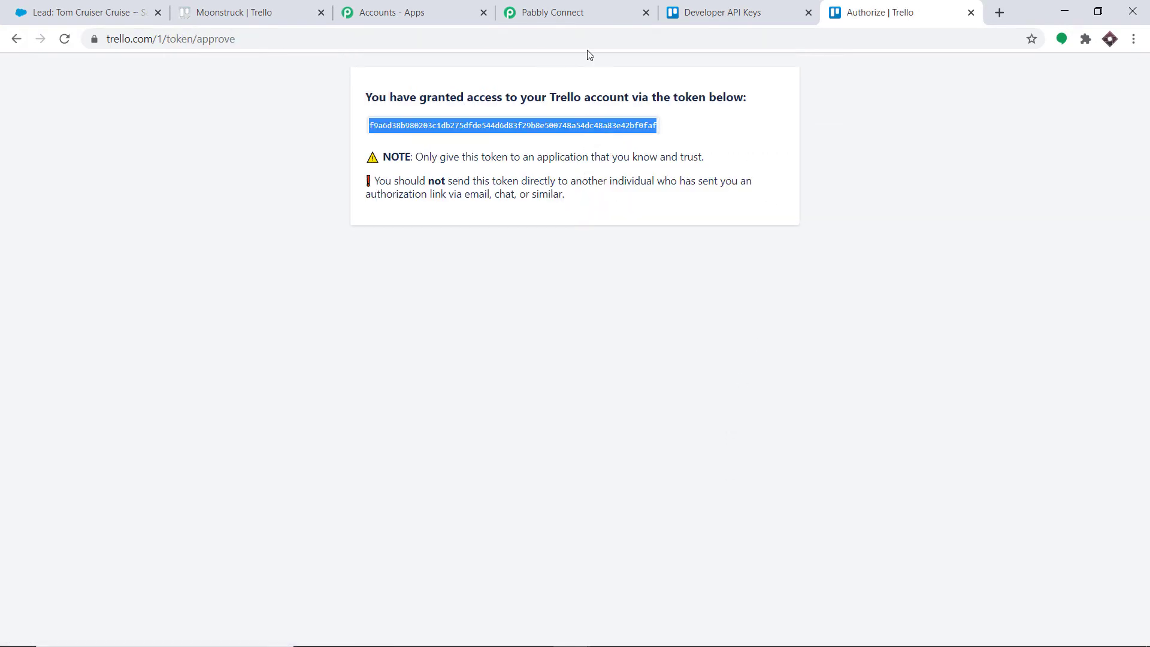
left_click(552, 12)
left_click(536, 446)
right_click(537, 447)
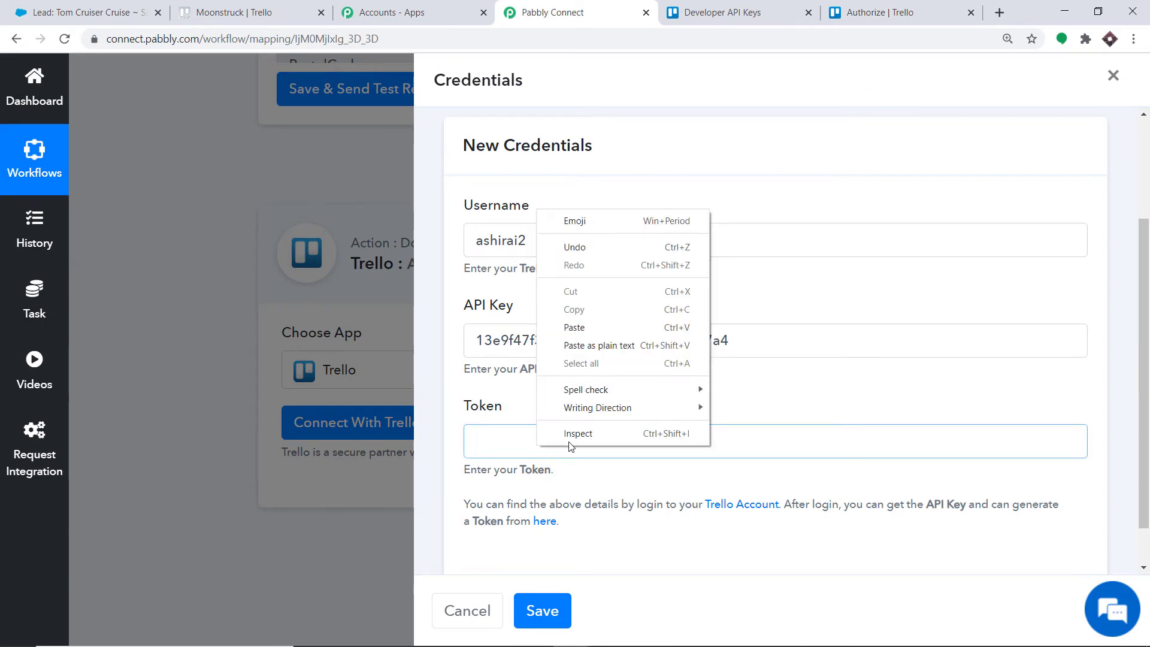
left_click(591, 322)
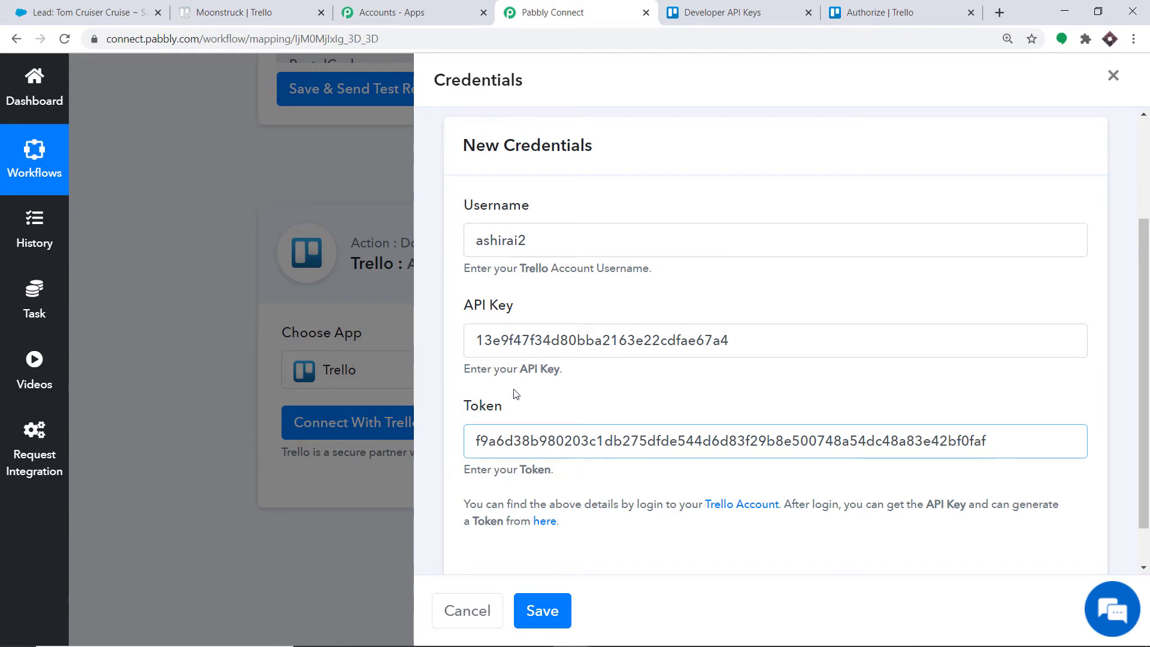
scroll(516, 394, "down", 1)
left_click(551, 611)
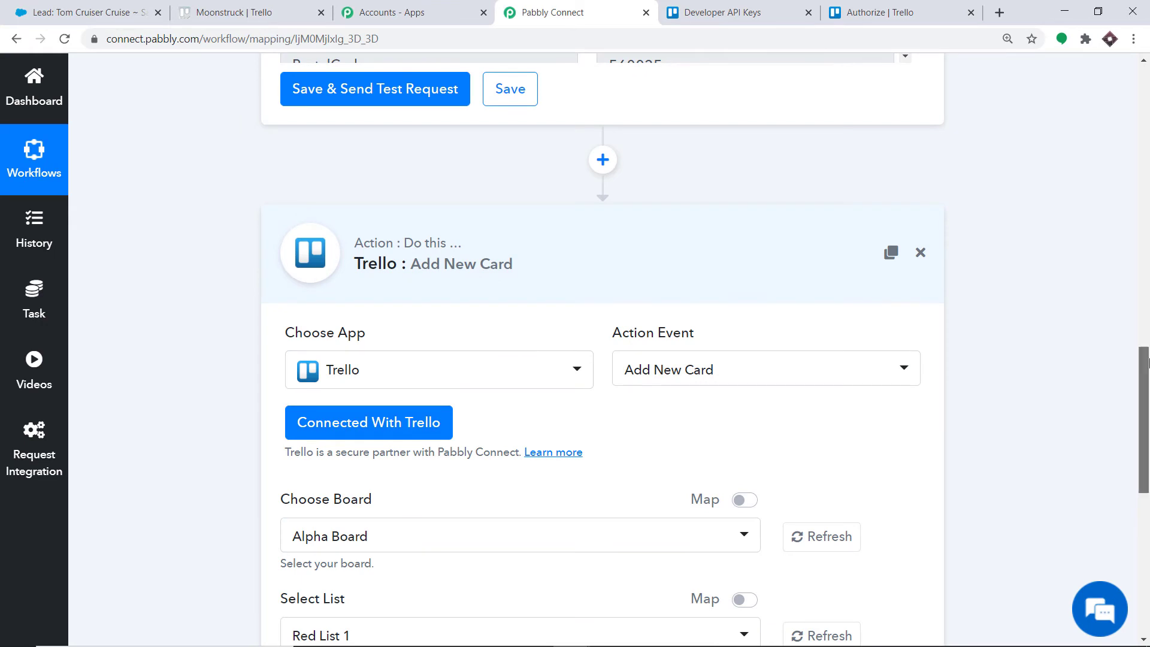
- Compare the action's board choices with the boards in Trello and choose Moonstruck as the board in Pabbly Connect
left_click_drag(1147, 363, 1146, 451)
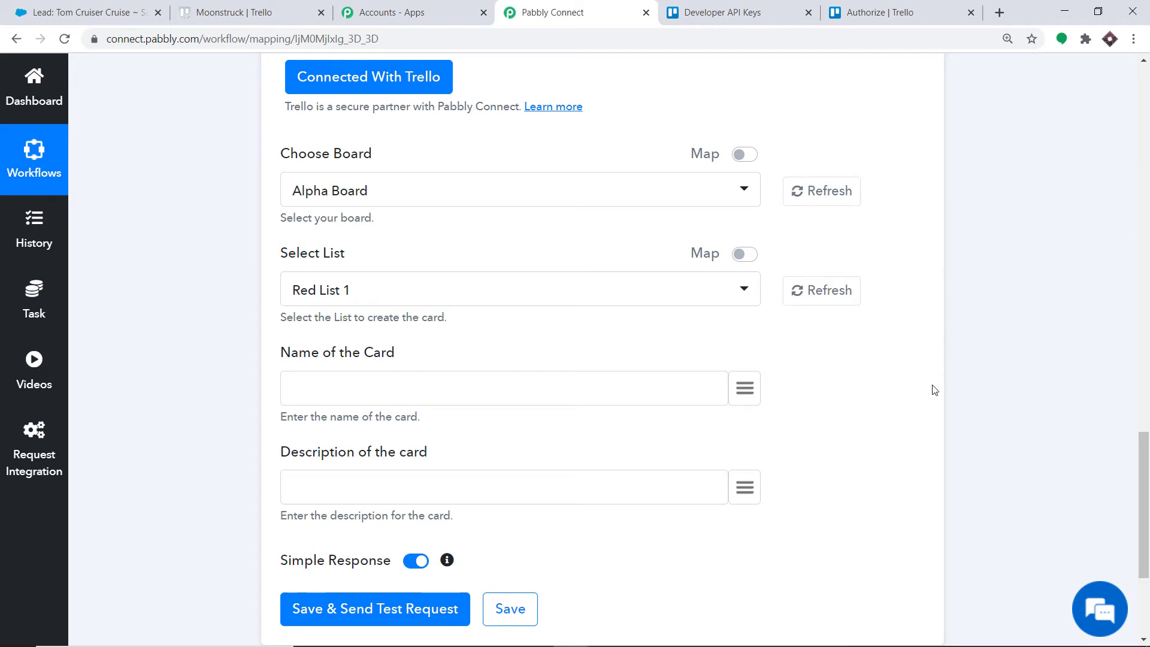
mouse_move(924, 376)
scroll(838, 167, "up", 1)
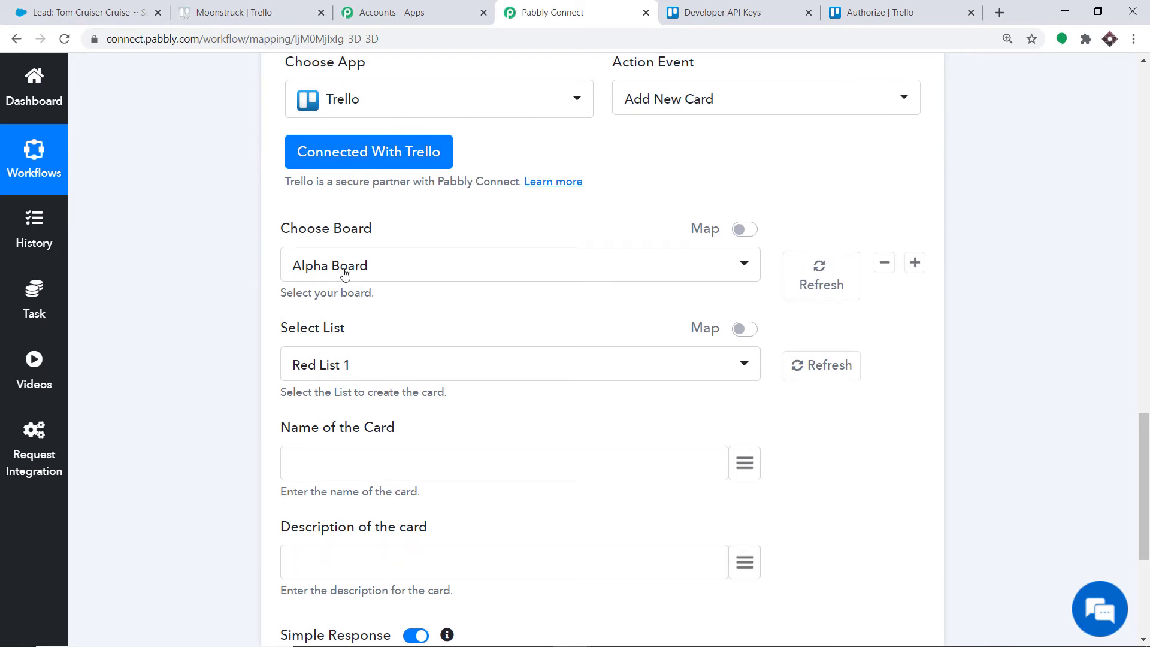
left_click(204, 5)
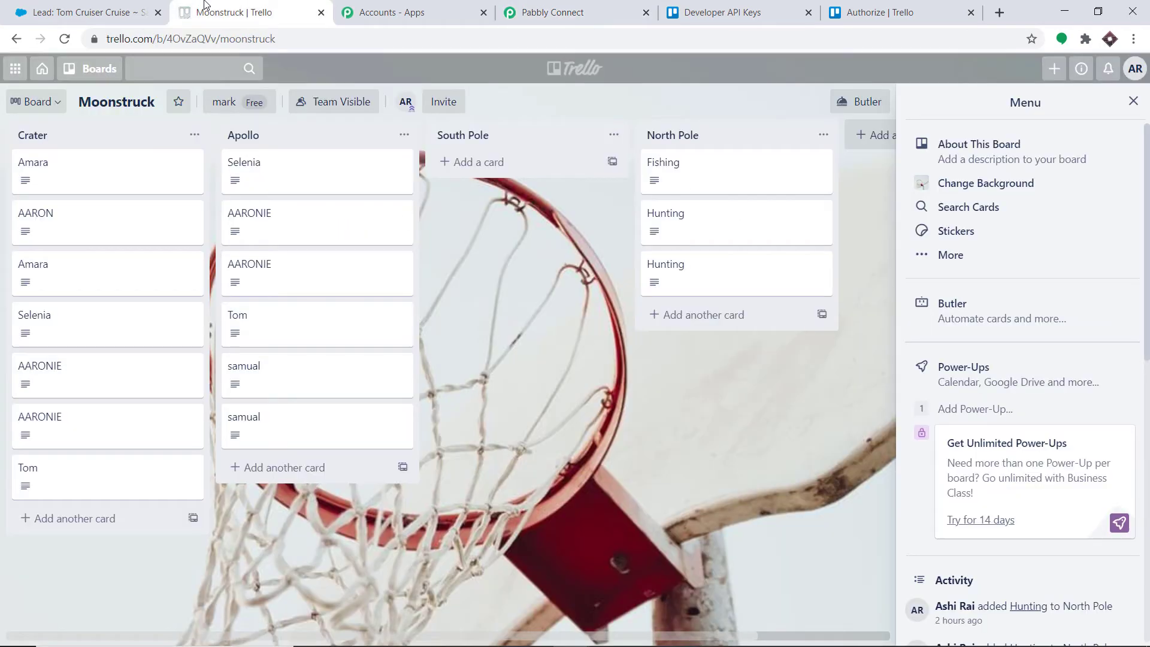
left_click(98, 69)
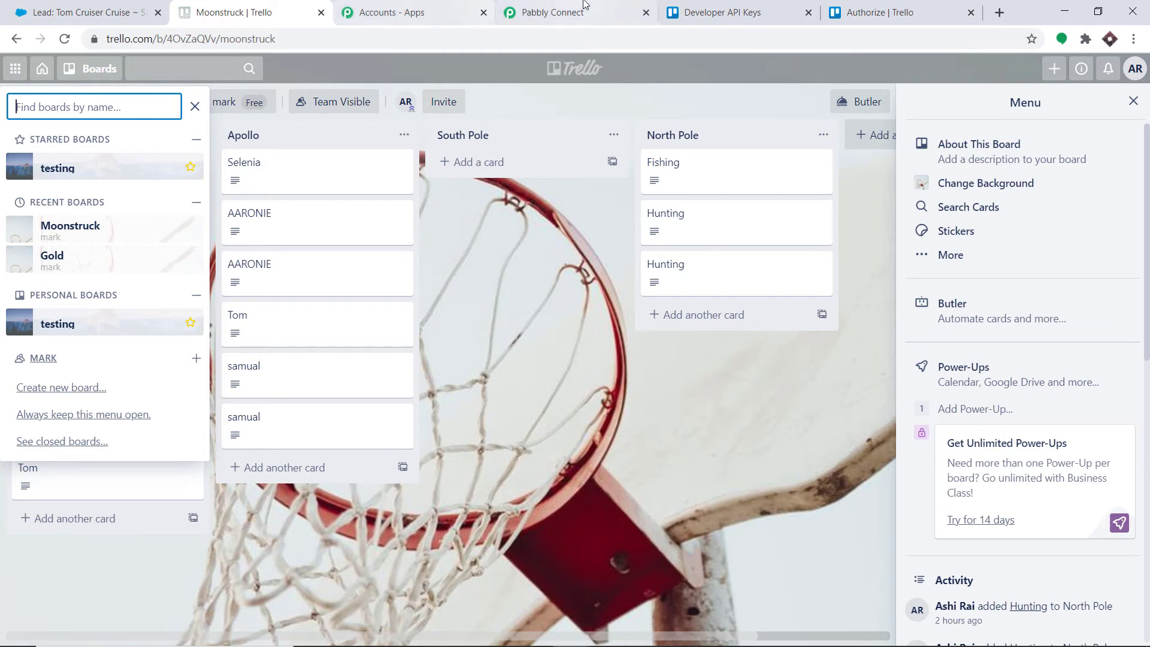
left_click(552, 12)
left_click(375, 265)
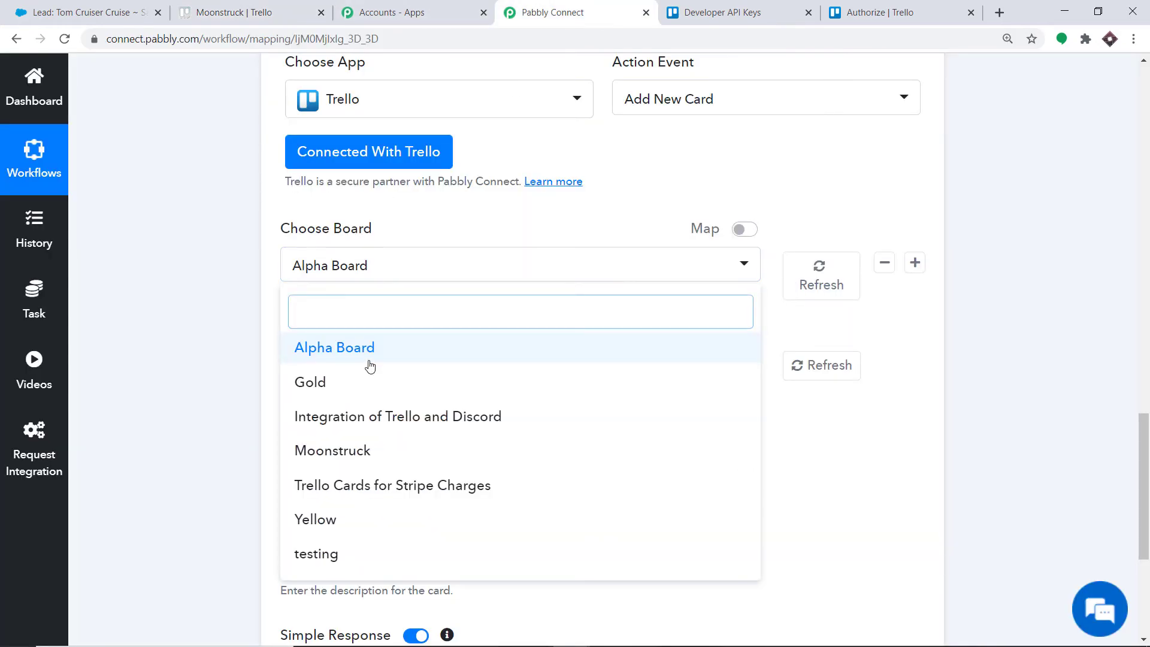
left_click(232, 6)
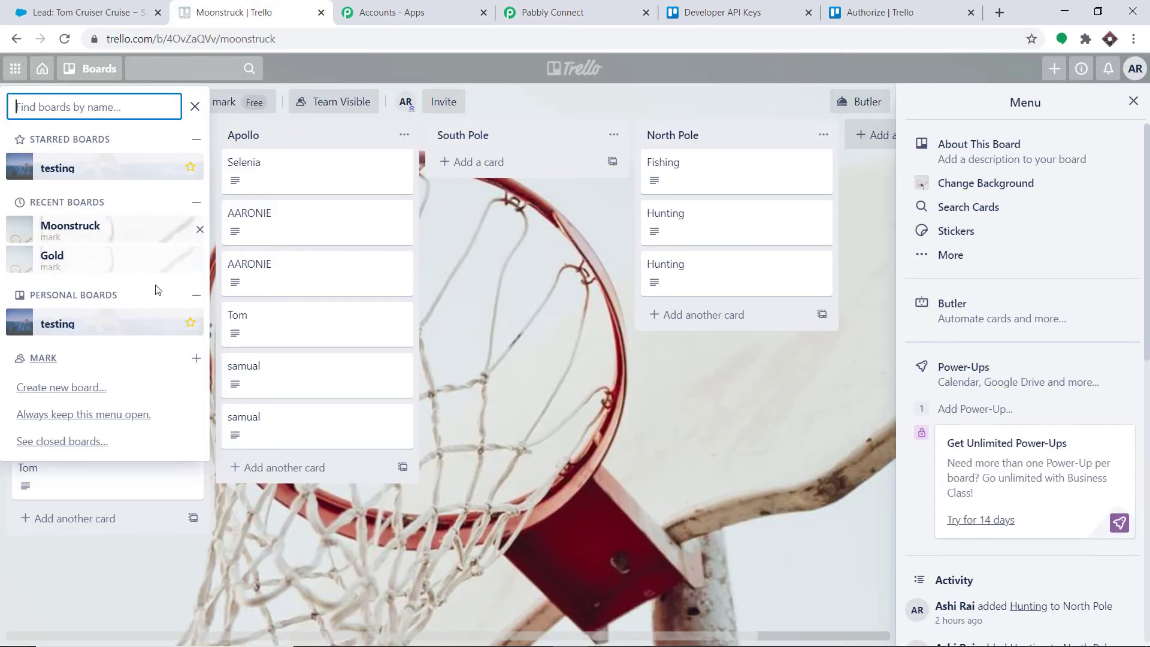
left_click(552, 12)
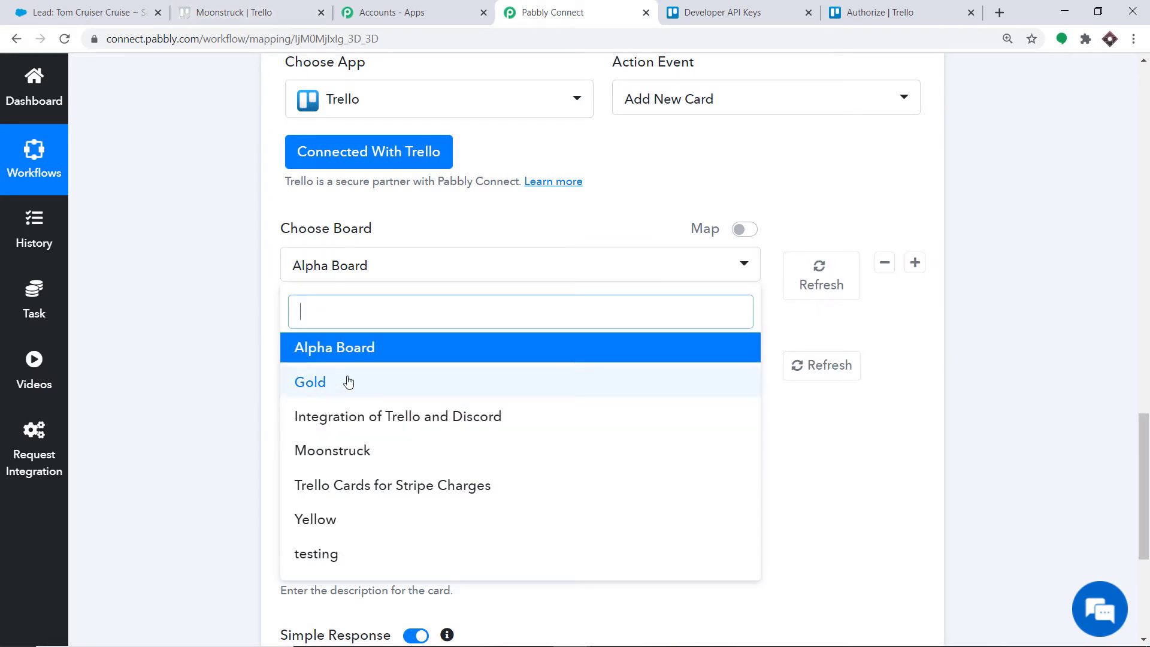
left_click(234, 12)
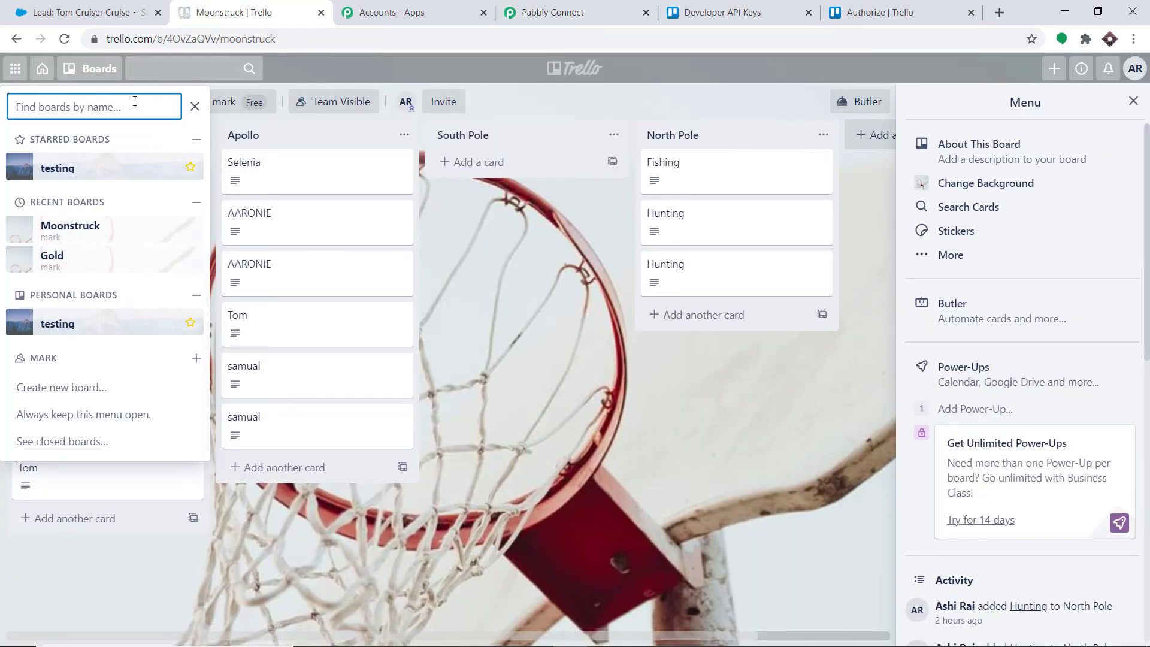
left_click(590, 11)
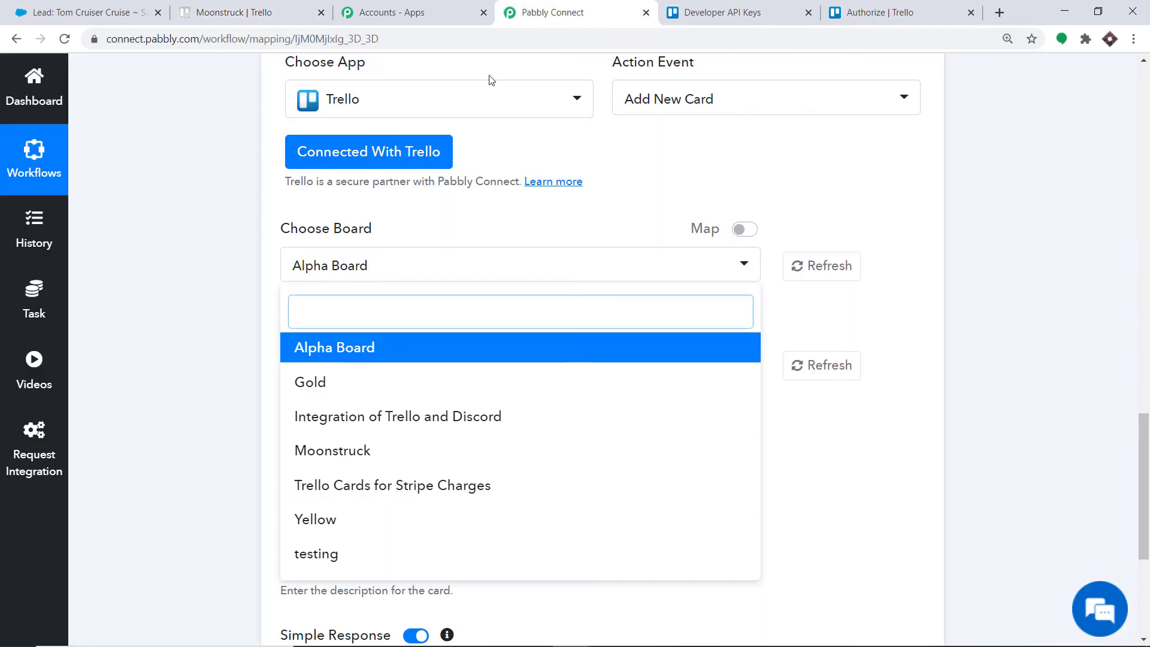
left_click(336, 451)
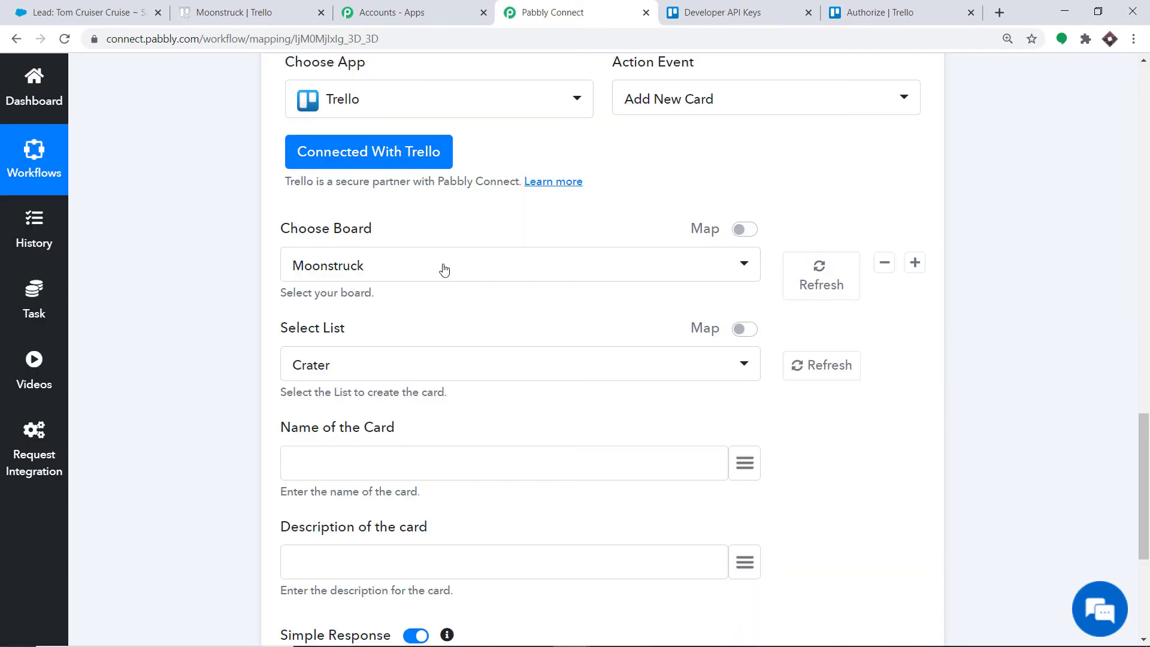
- Compare the Moonstruck board's lists with the action's list choices and add a list named Equator to the board in Trello
scroll(444, 269, "down", 1)
left_click(234, 12)
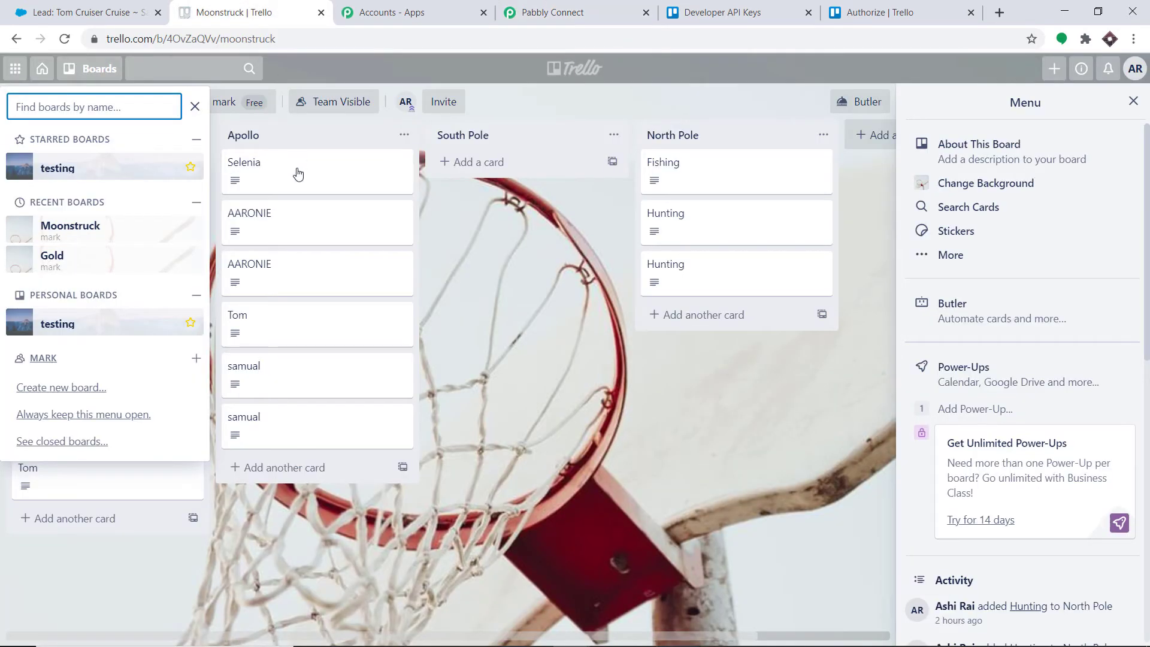
left_click(492, 220)
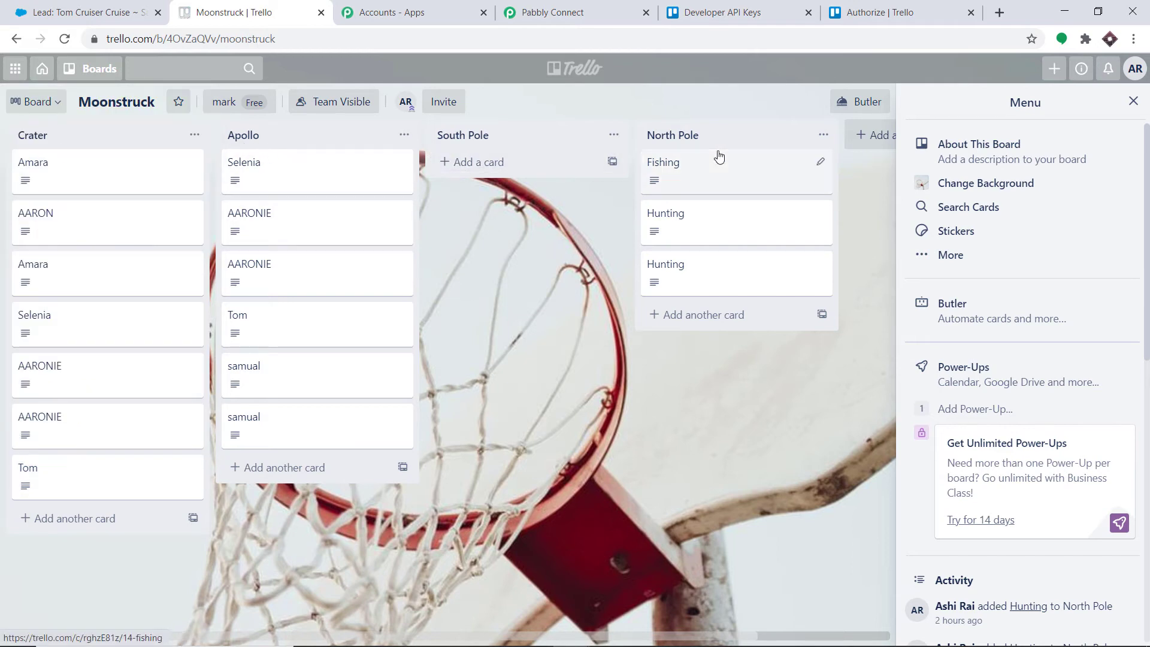
left_click(556, 12)
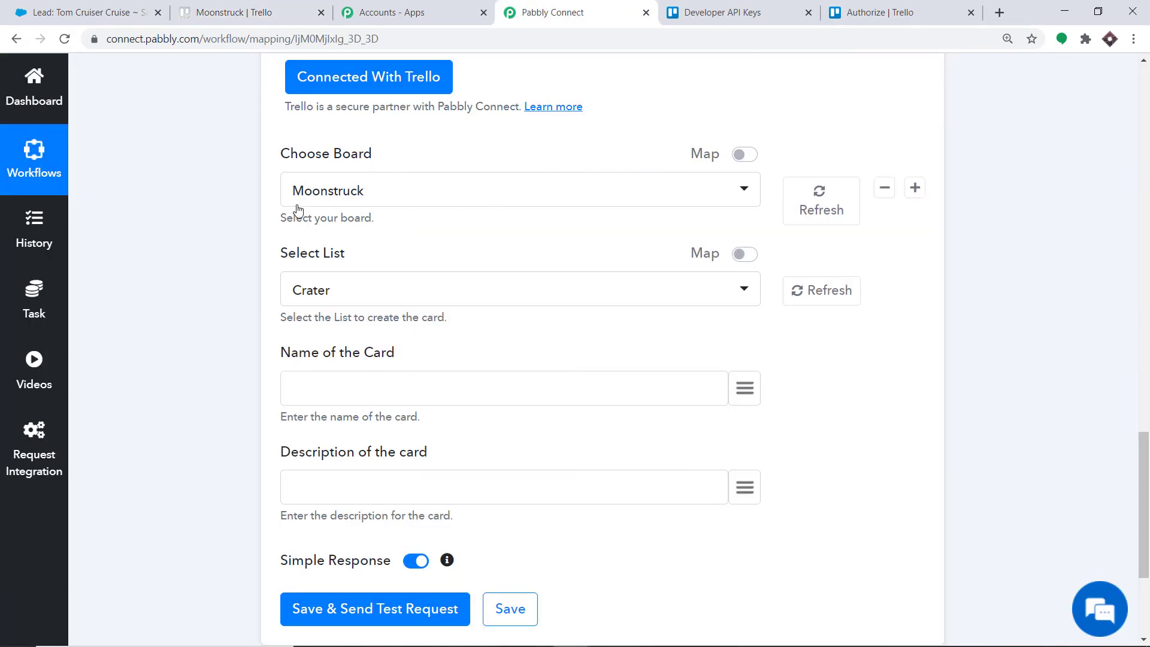
scroll(344, 238, "down", 1)
left_click(342, 222)
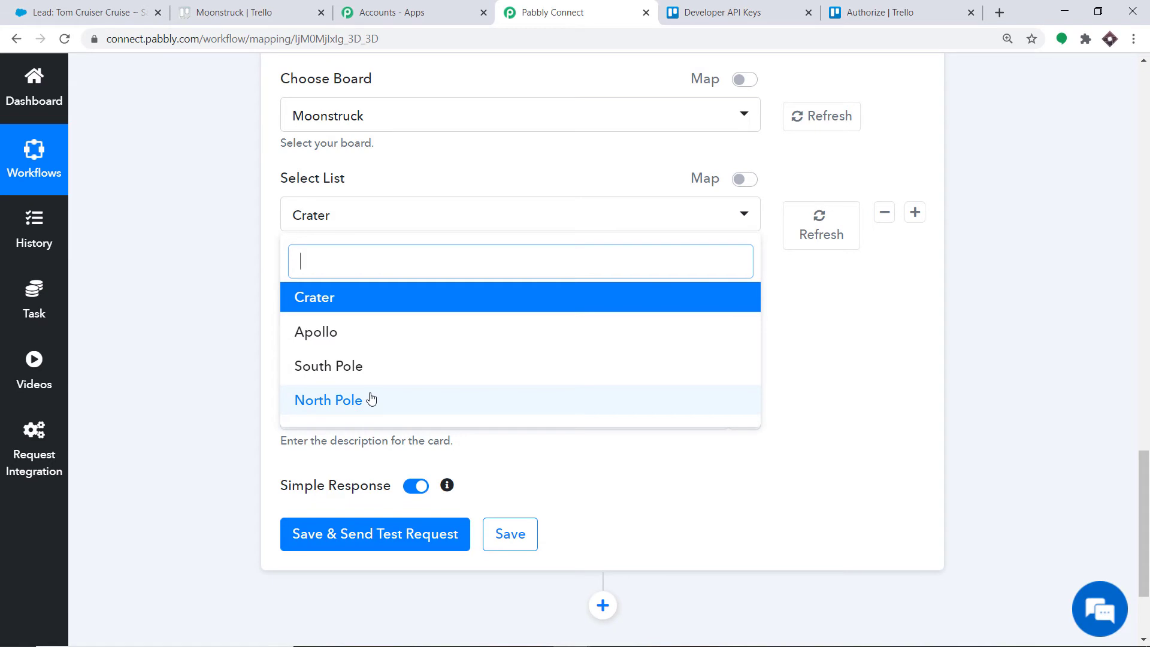
left_click(213, 7)
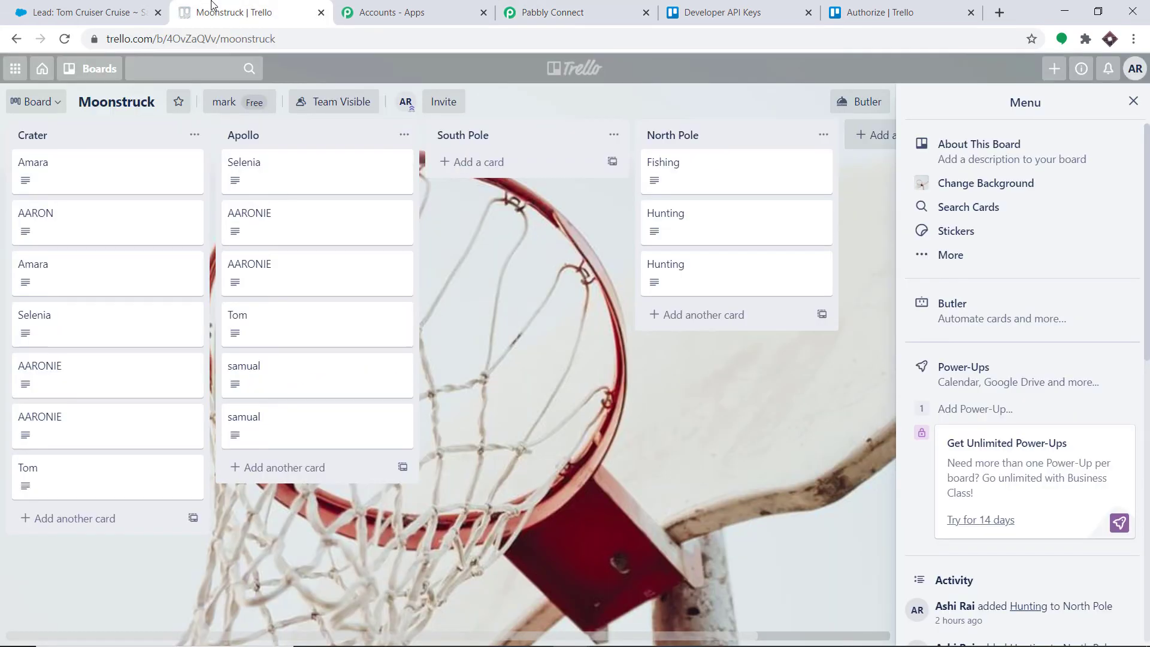
left_click(878, 137)
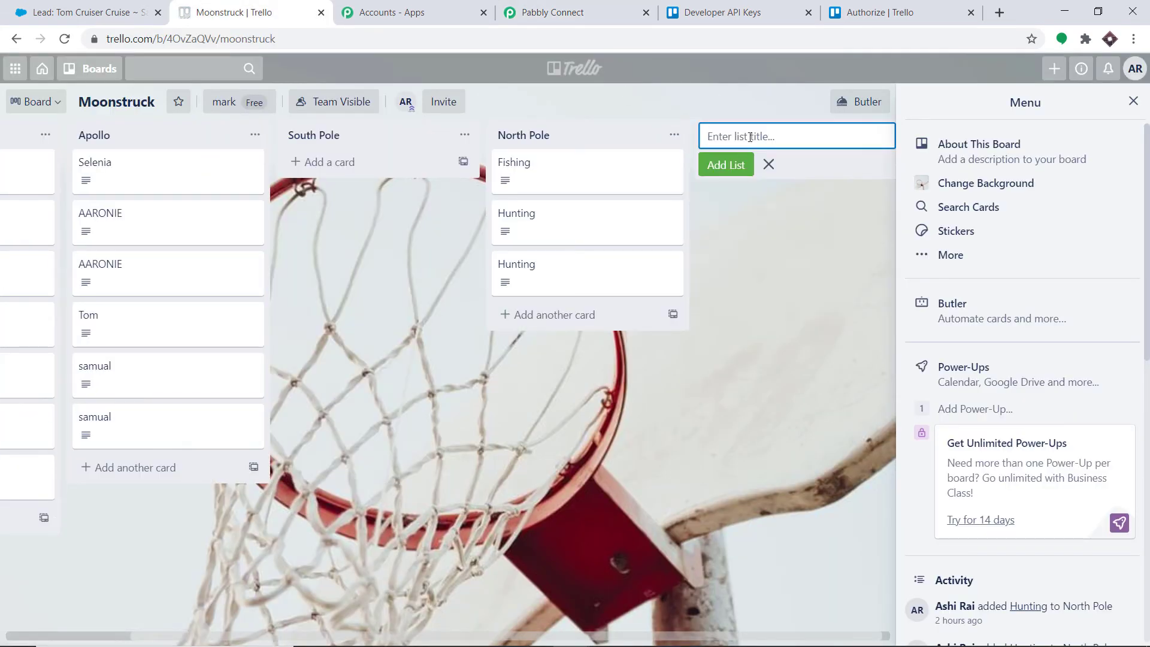
type("Equator")
left_click(726, 164)
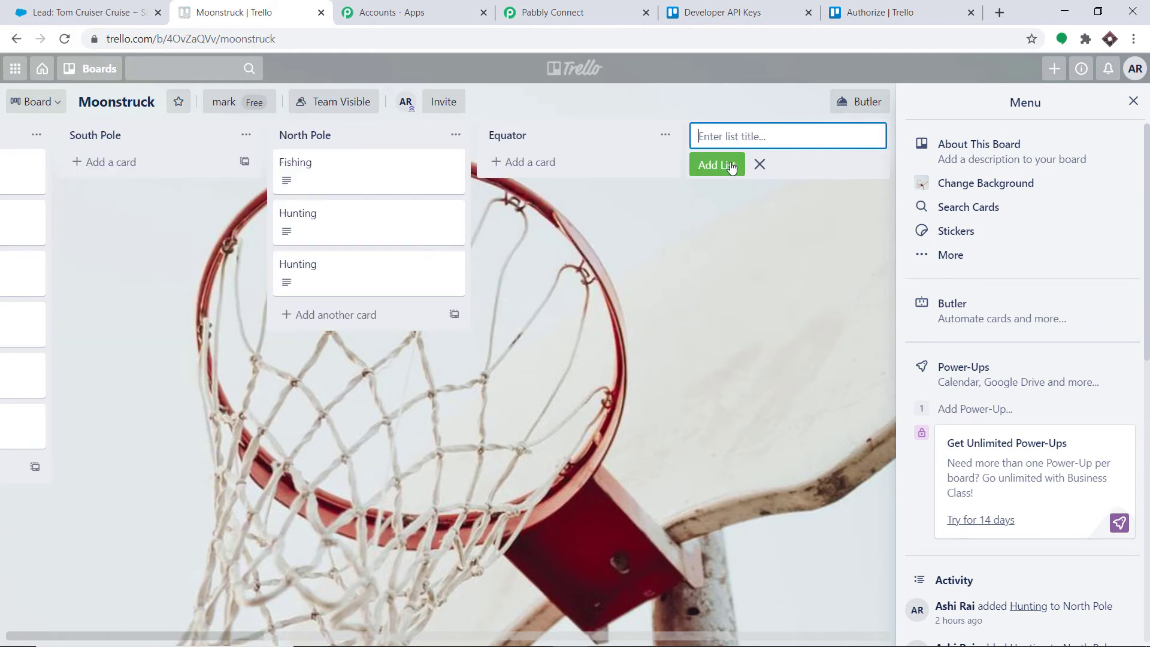
- Return to Pabbly Connect, refresh the available lists and choose Equator as the list for the new card
left_click(551, 12)
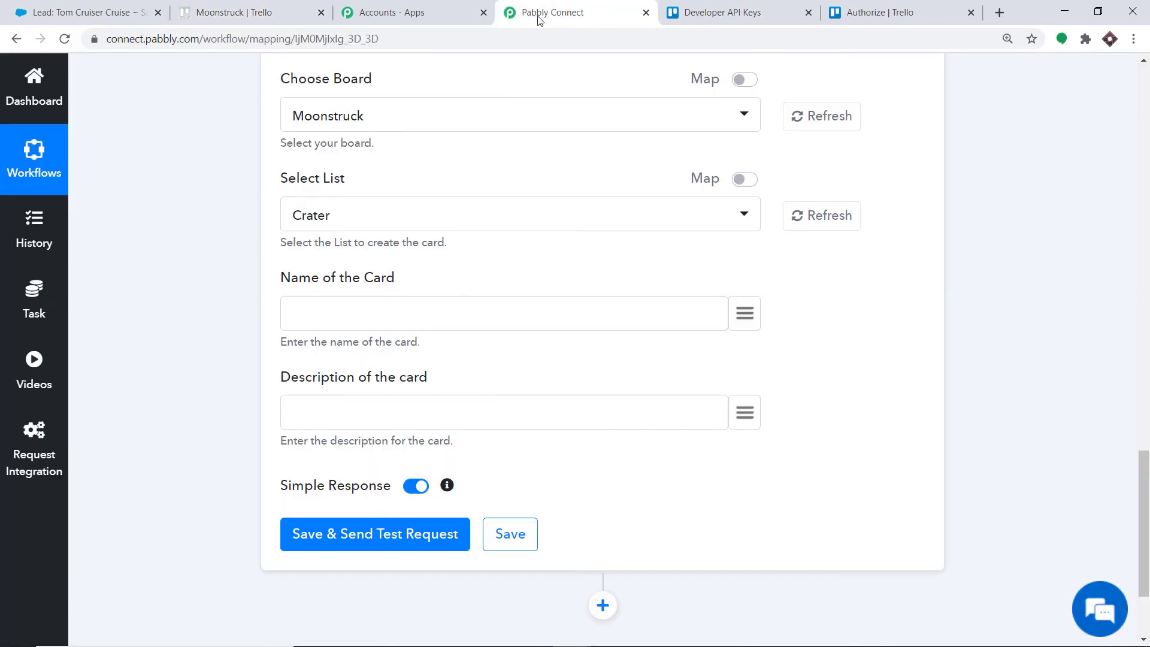
left_click(834, 226)
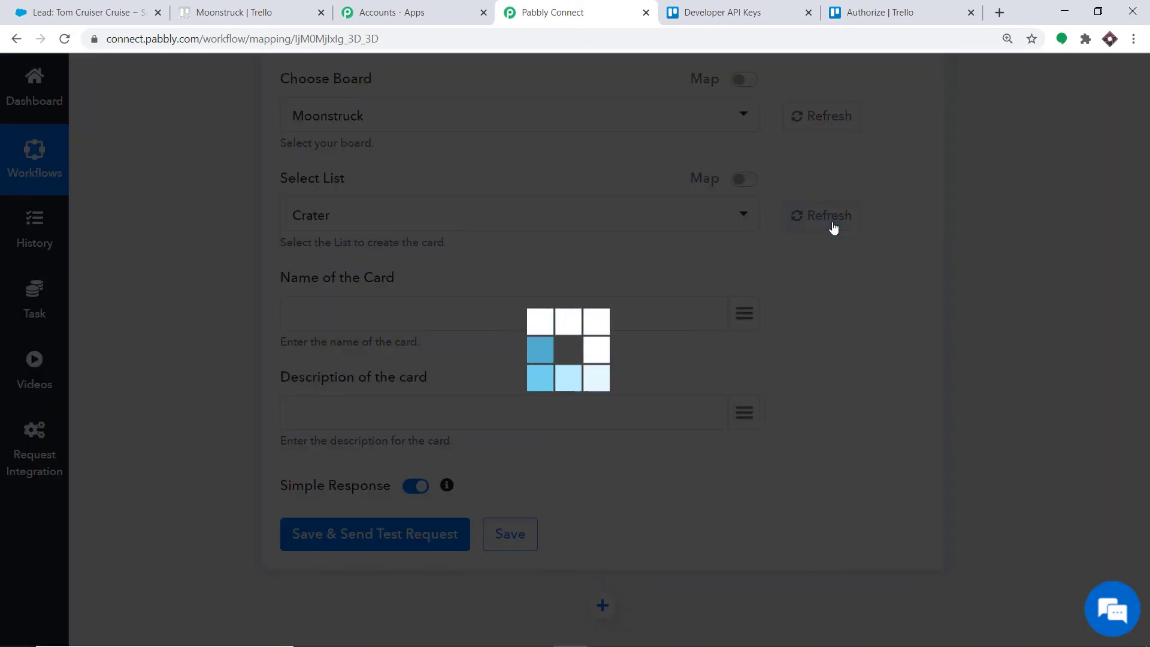
left_click(422, 227)
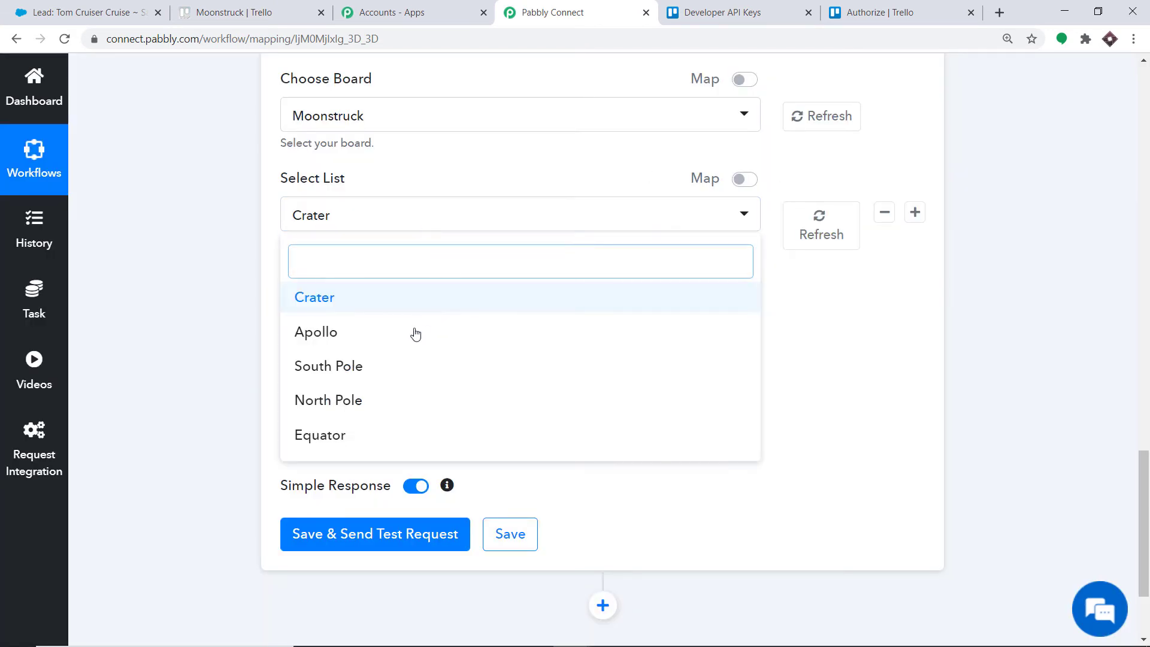
left_click(338, 437)
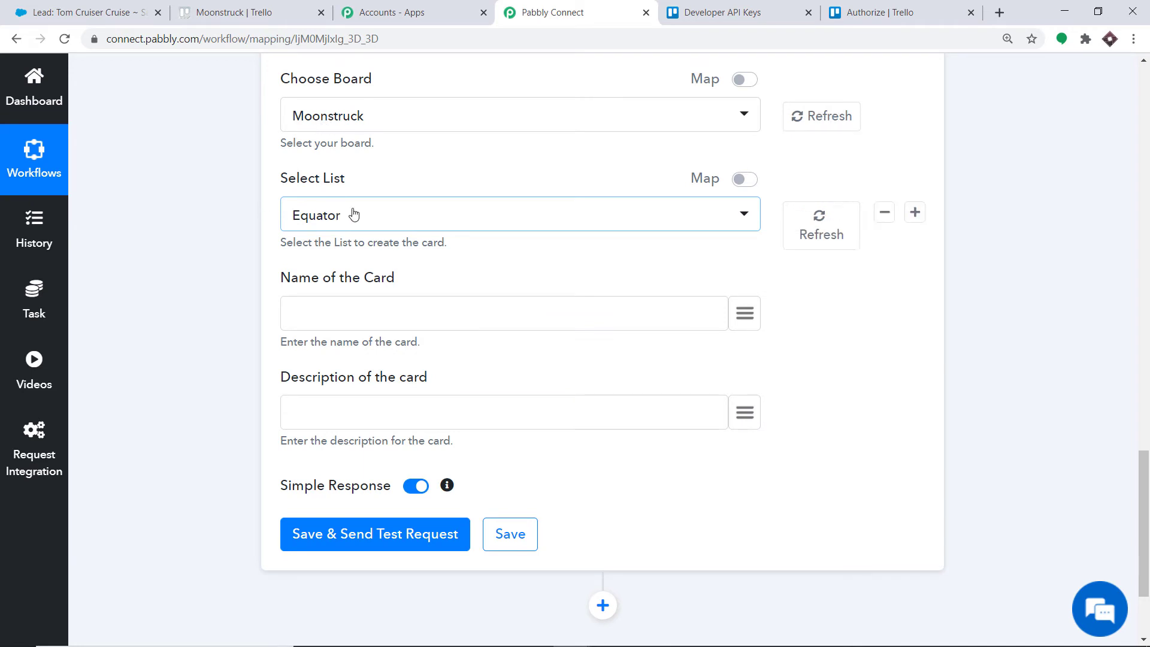
- Map the card's name to the Name value of the Salesforce lead from the trigger
scroll(393, 215, "down", 1)
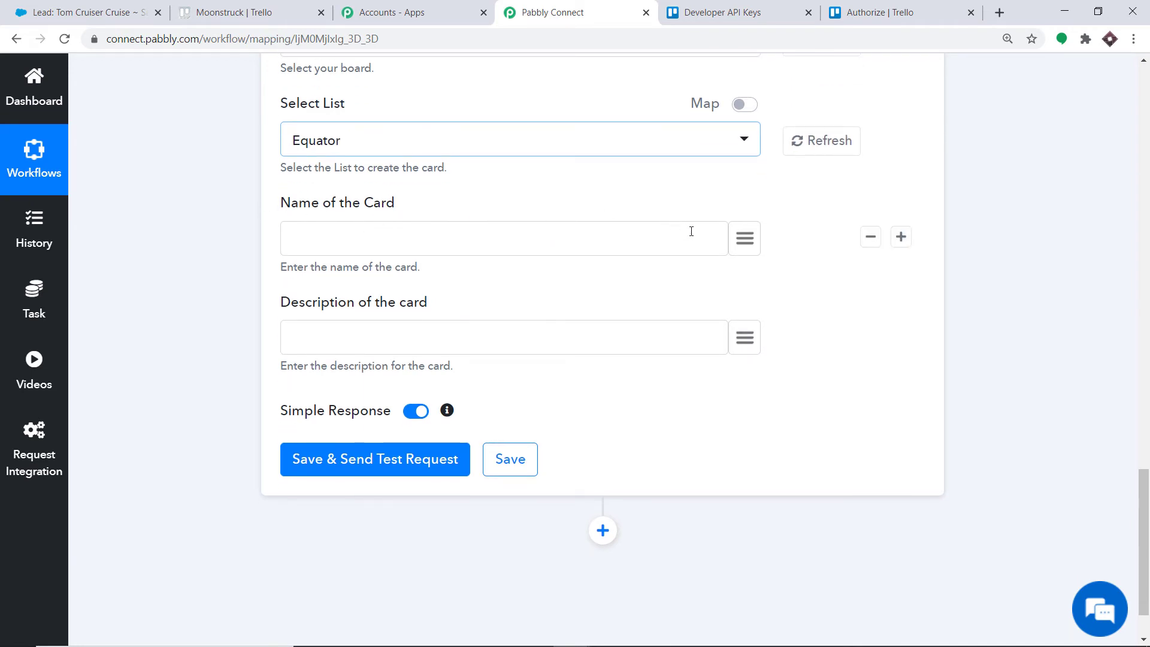
left_click(744, 240)
type("tom")
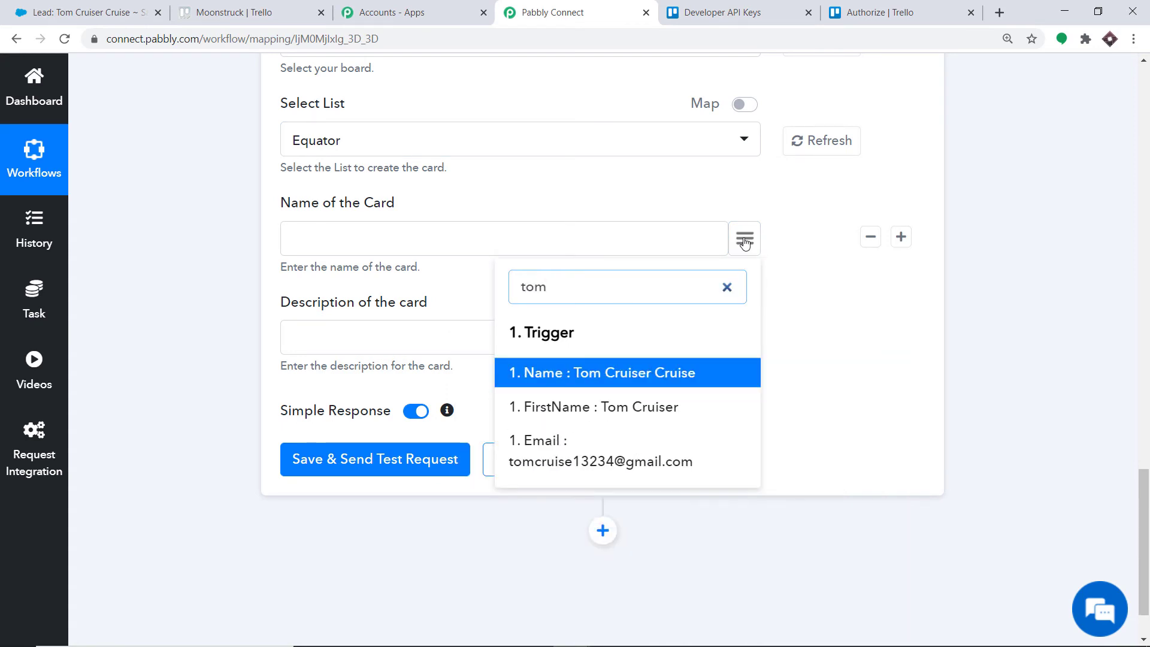
left_click(577, 377)
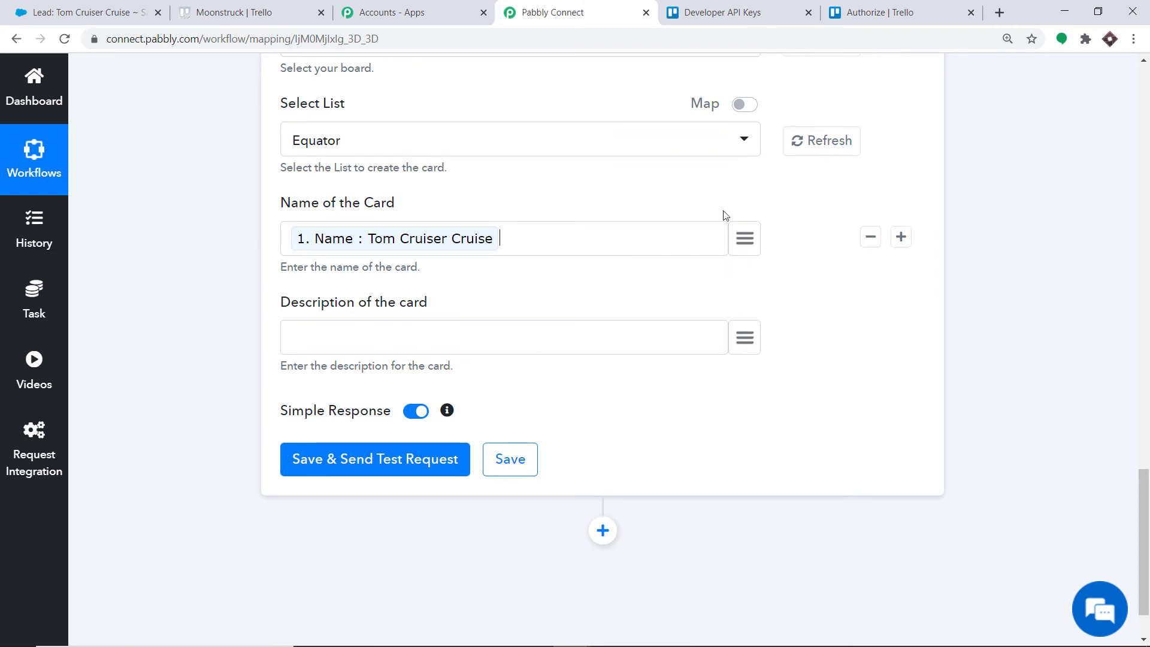
left_click(744, 239)
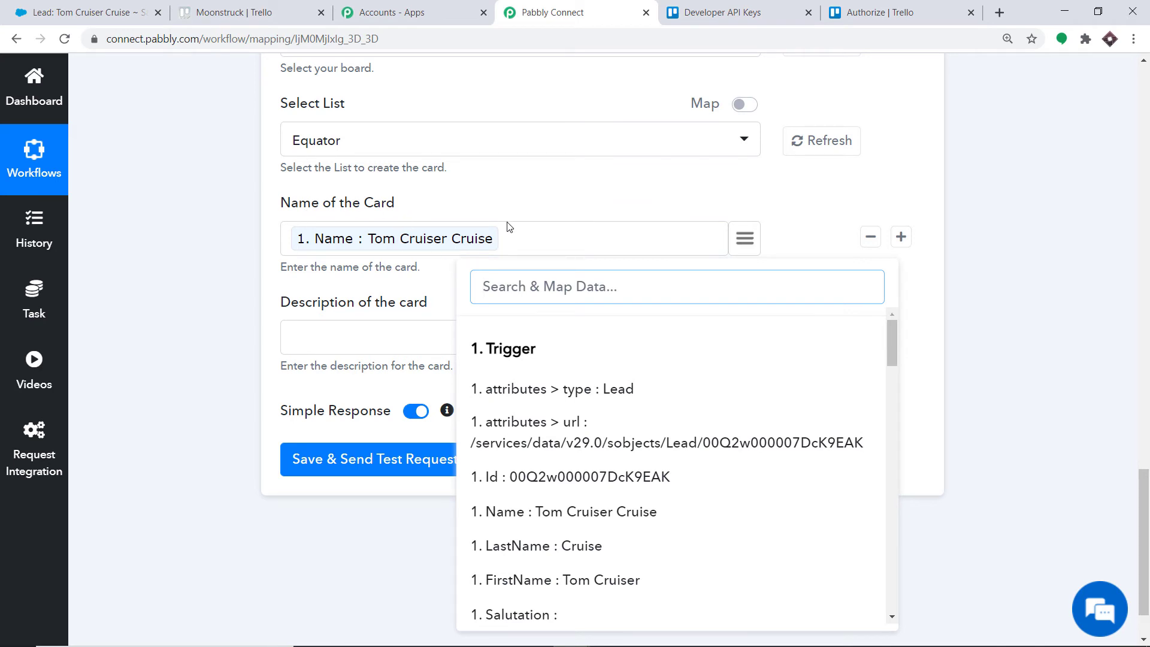
left_click(518, 211)
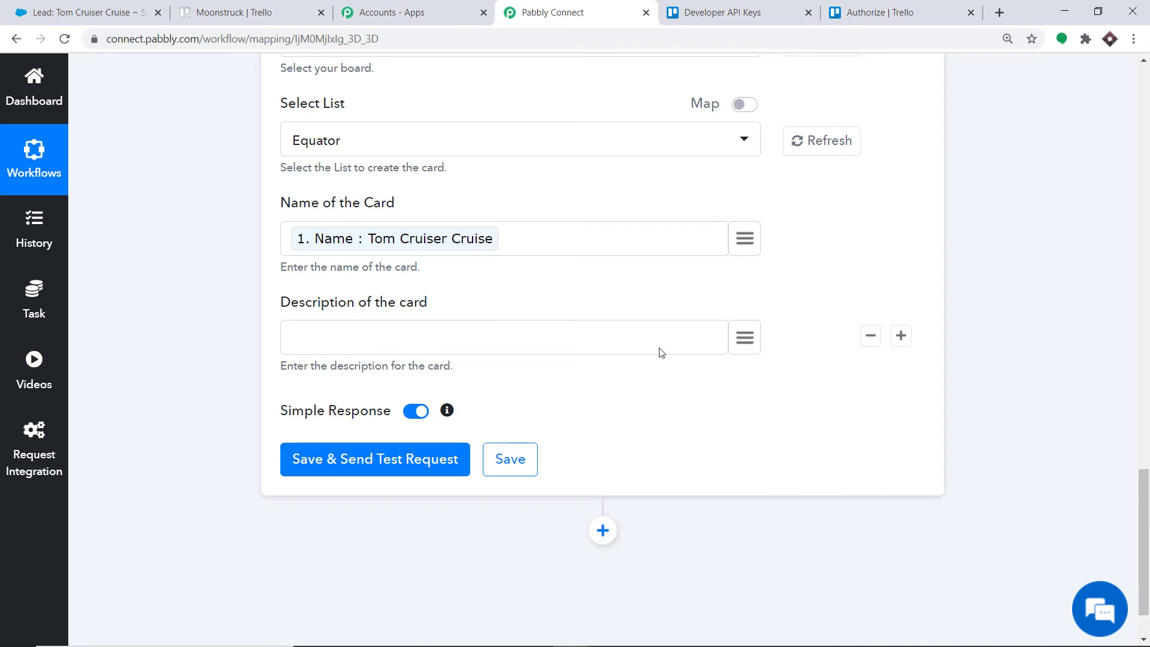
- Map the card's description to the Street value of the Salesforce lead from the trigger
left_click(746, 338)
scroll(667, 470, "down", 6)
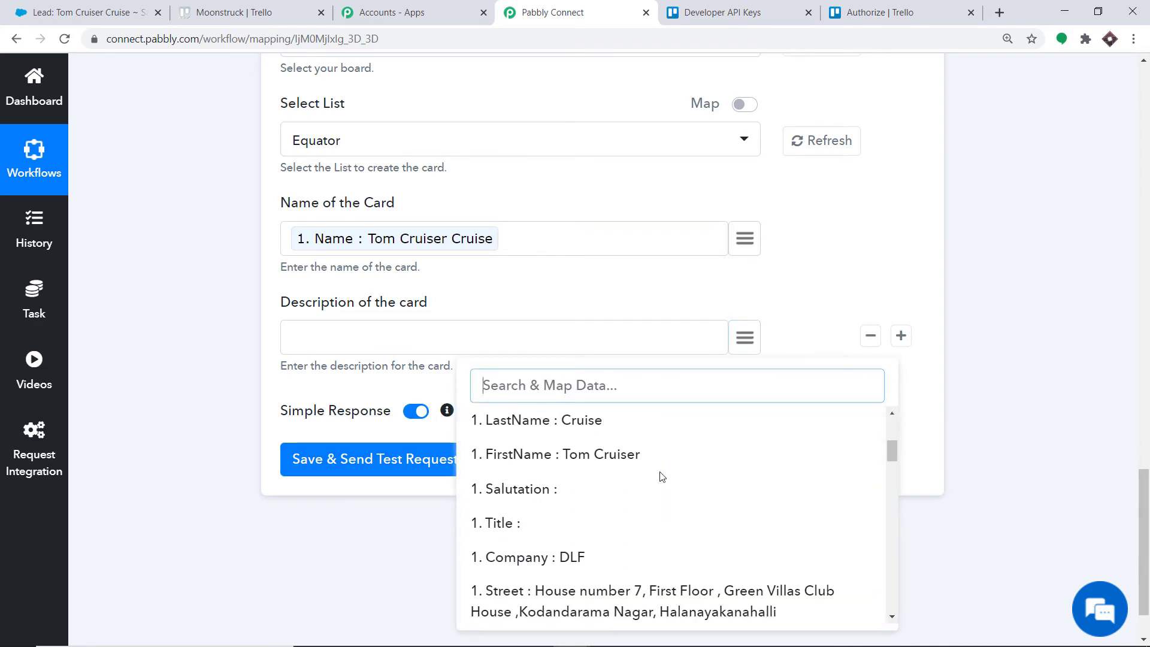
scroll(647, 483, "down", 2)
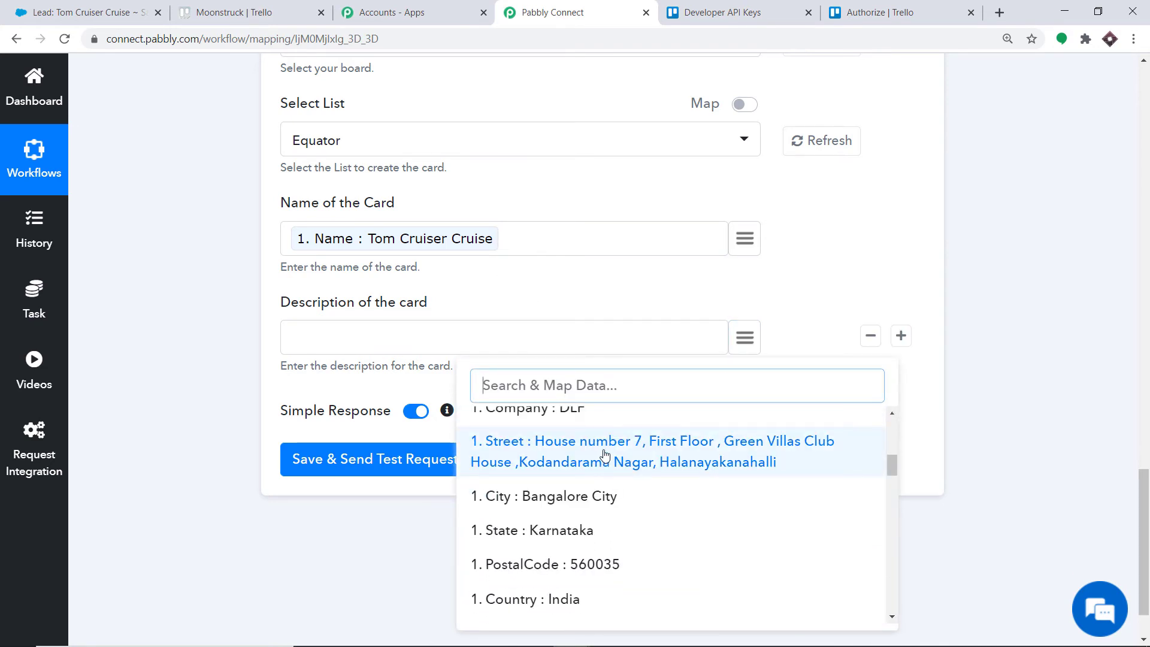
left_click(604, 455)
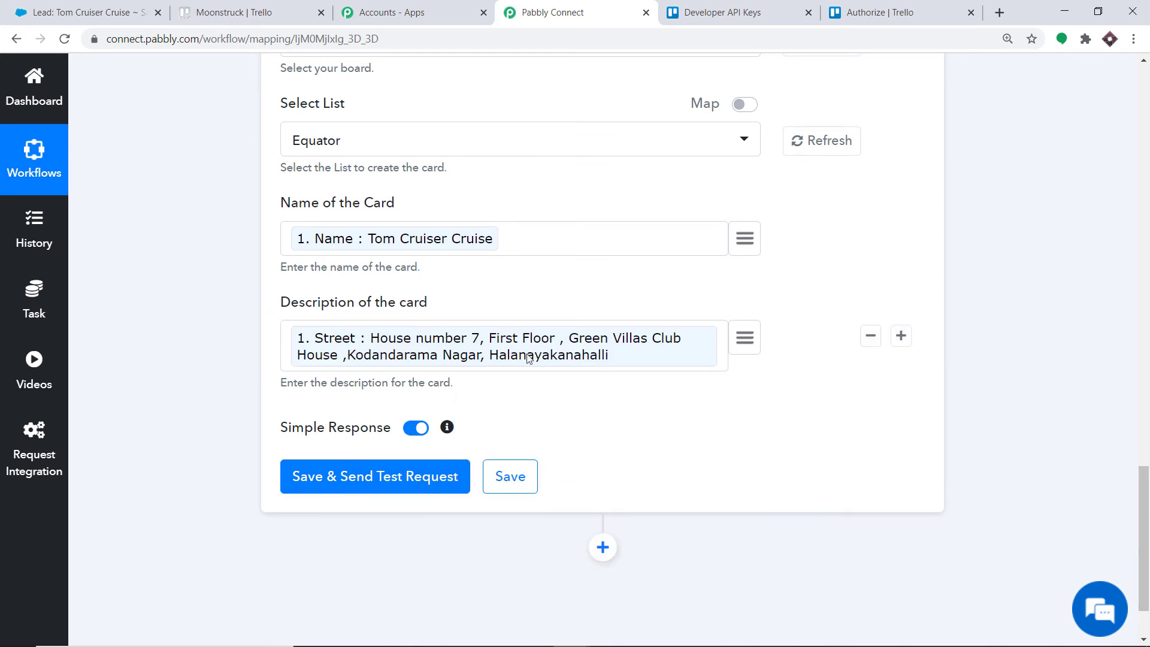
left_click(744, 338)
scroll(686, 472, "down", 6)
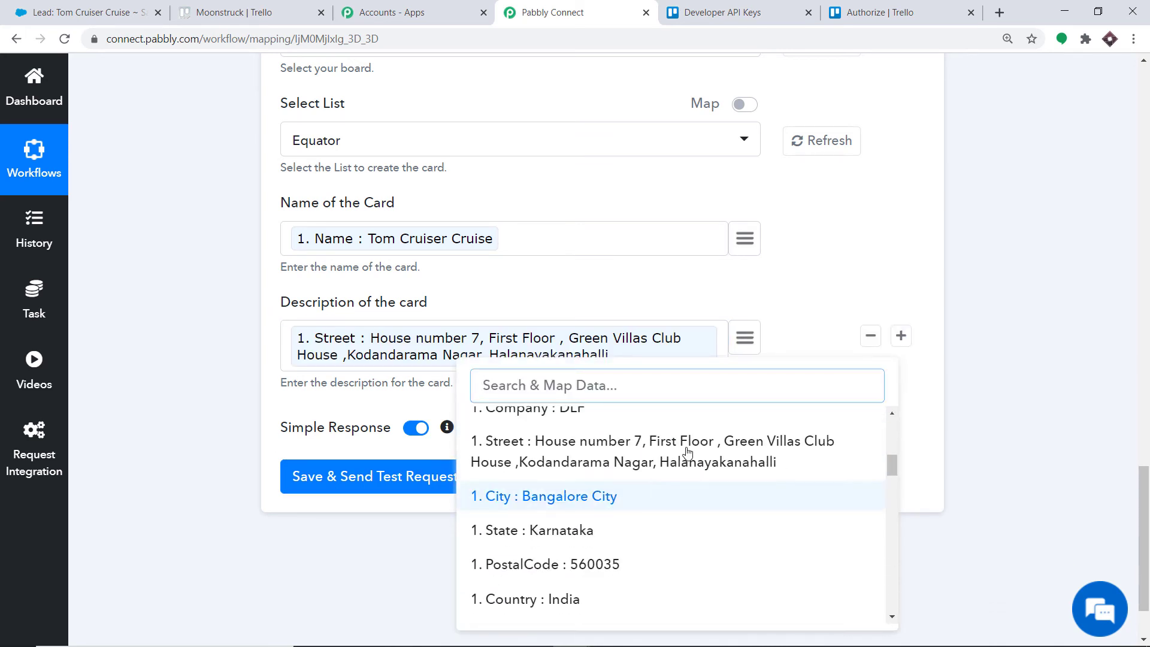
left_click(922, 290)
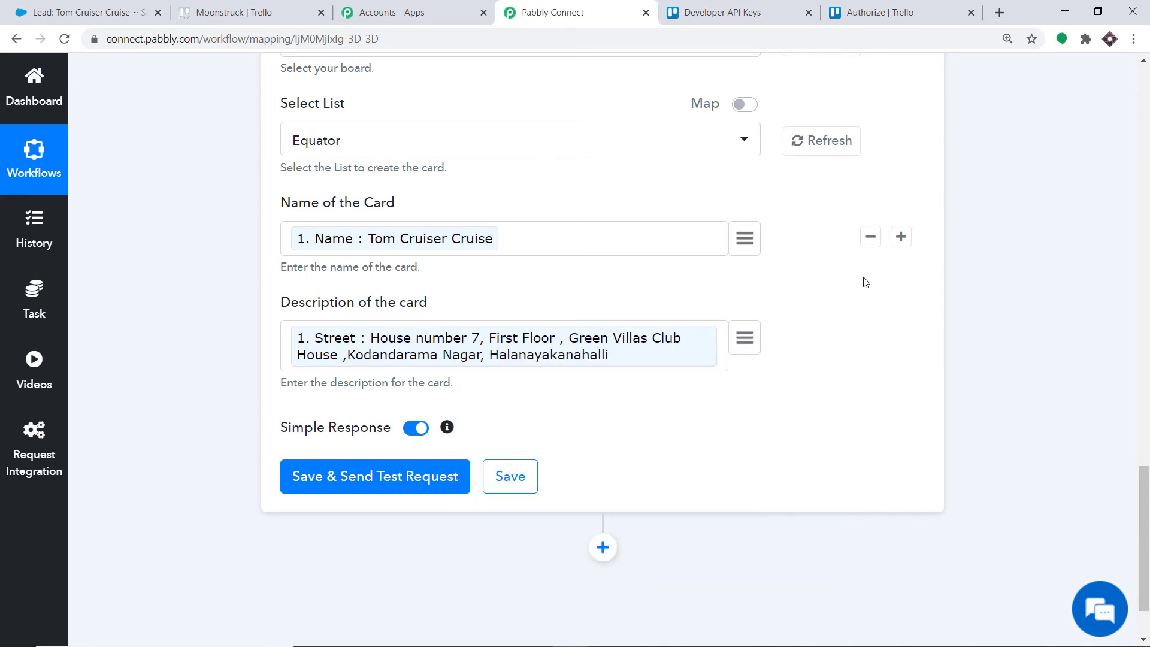
- Save the Trello action with a test request and check the Moonstruck board's Equator list for the test card
left_click(343, 483)
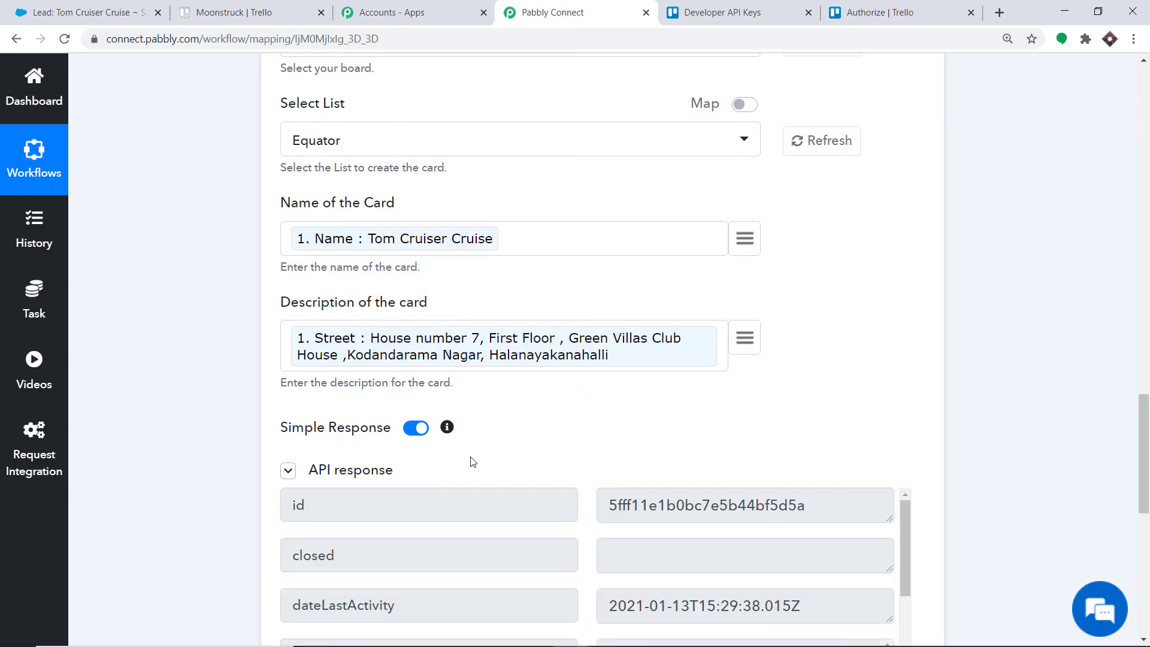
left_click(262, 20)
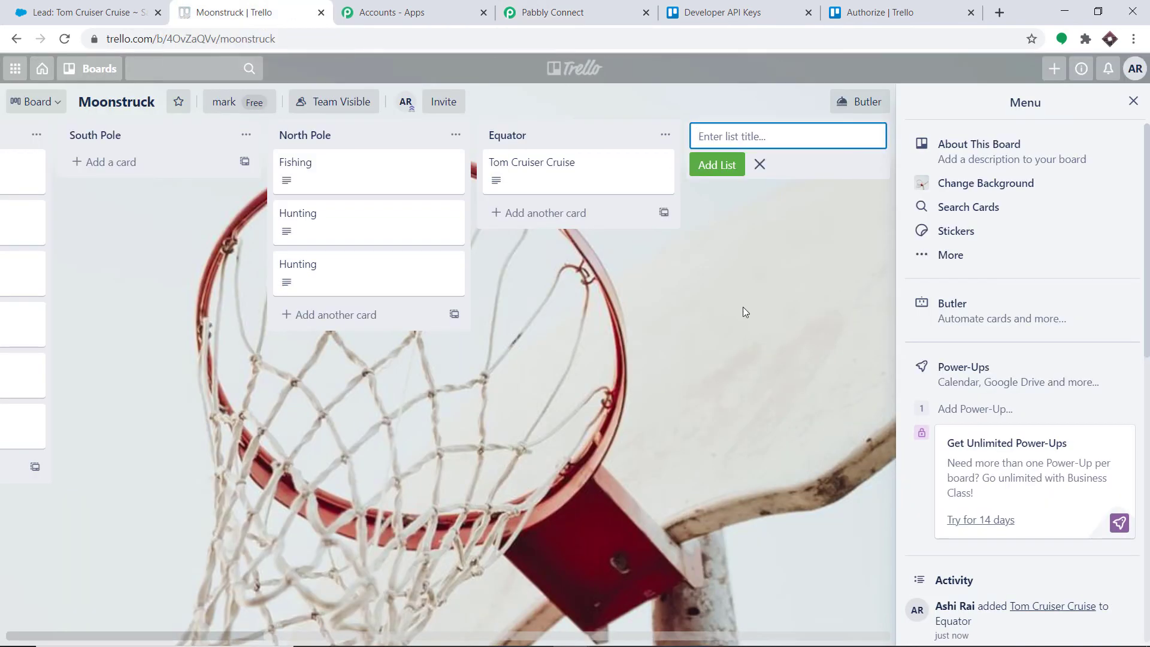
left_click(746, 331)
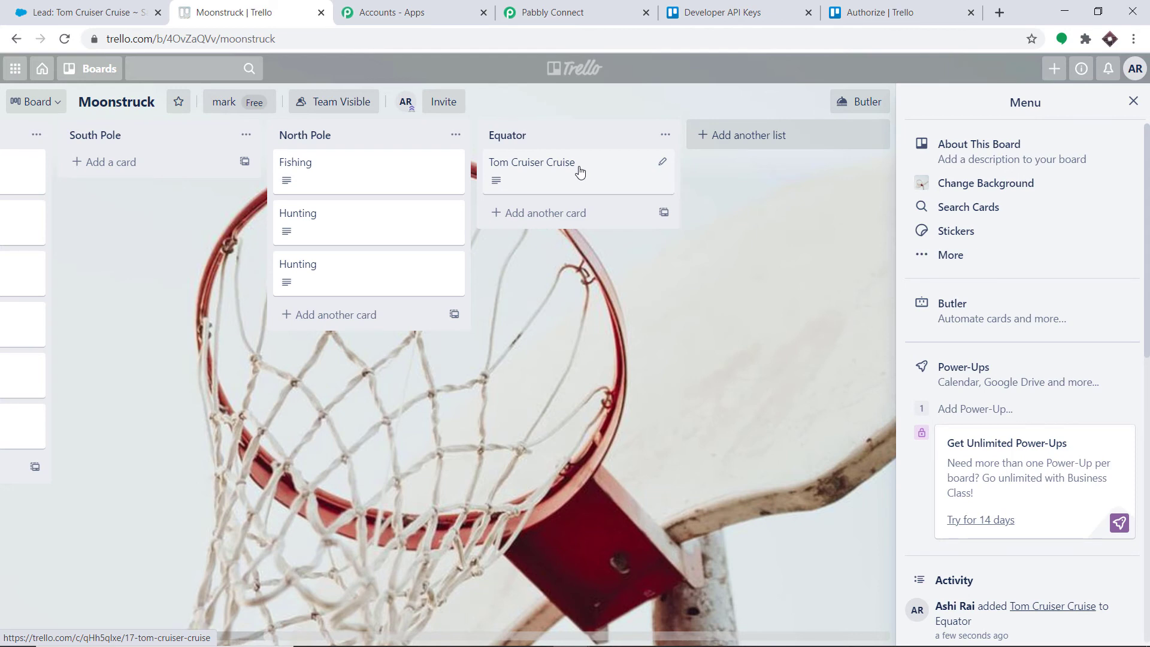
- Return to Pabbly Connect and collapse both the Trello Add New Card action and the Salesforce New Lead trigger
left_click(552, 12)
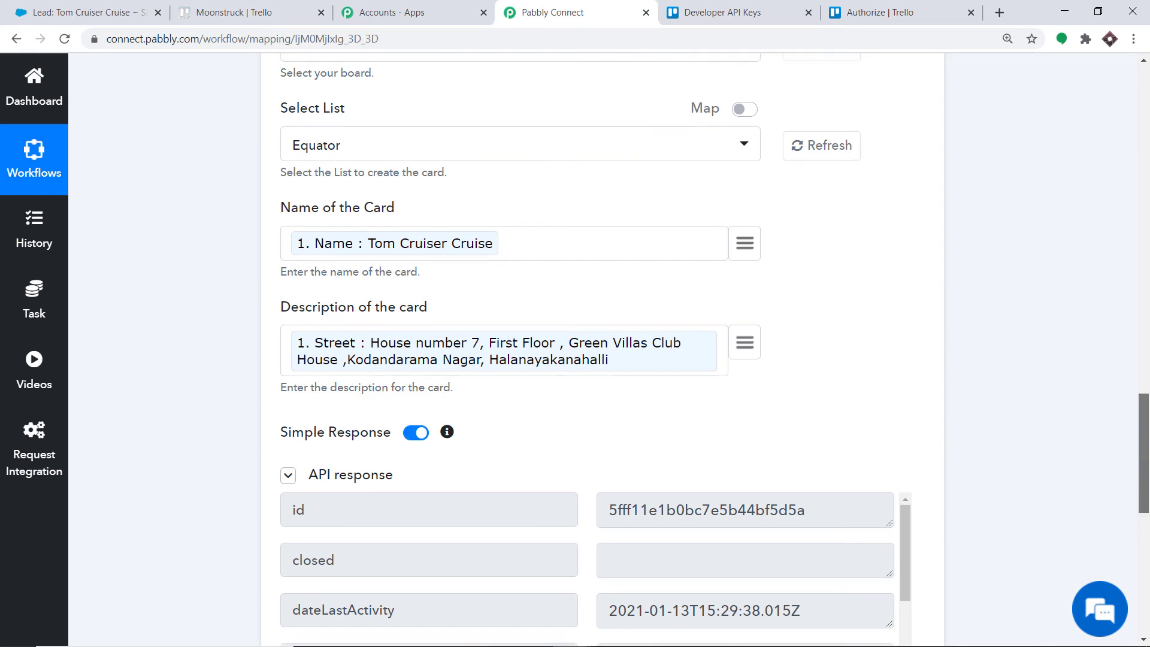
scroll(454, 318, "up", 10)
left_click(393, 325)
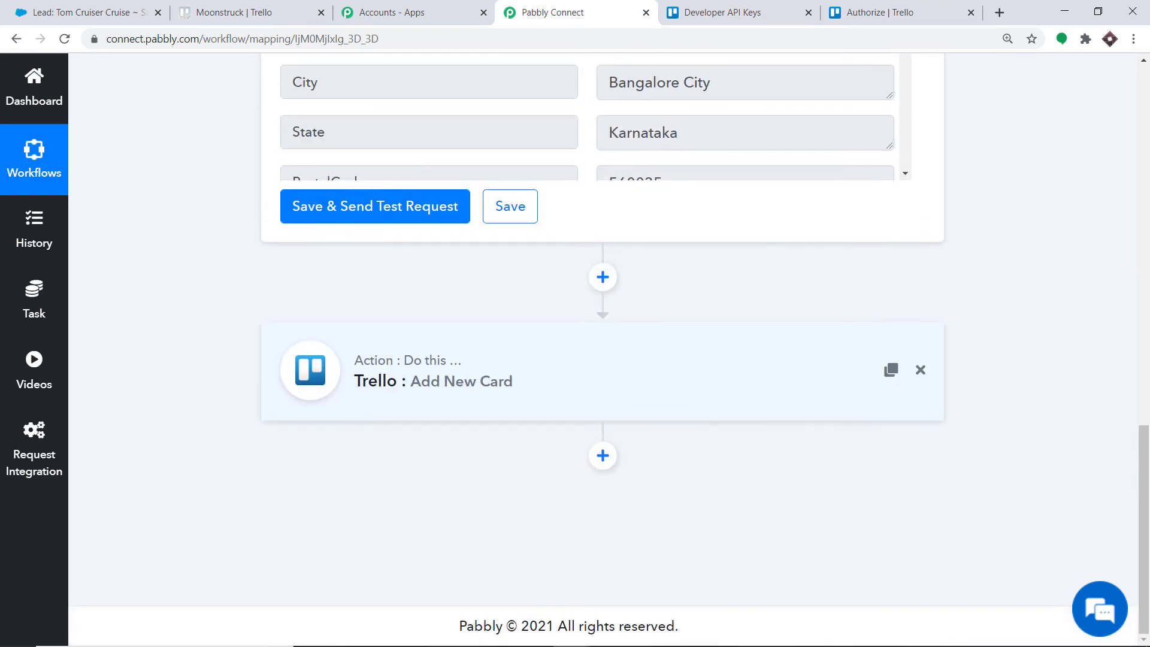
scroll(586, 239, "up", 15)
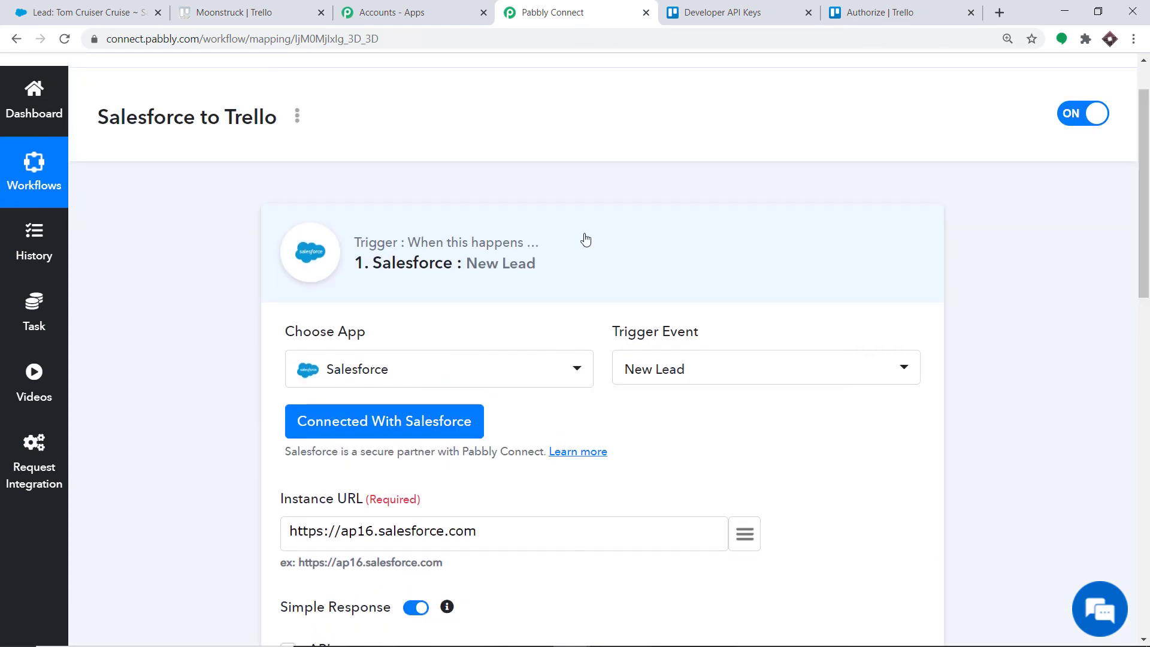
left_click(585, 239)
scroll(1126, 261, "down", 1)
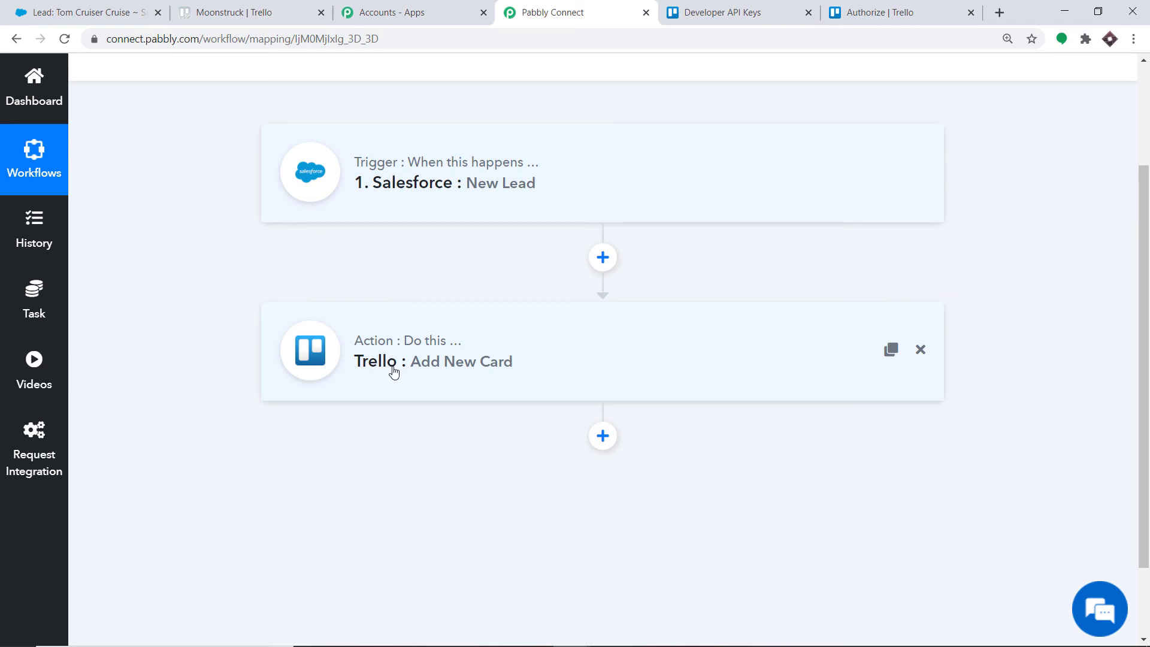
- Switch to Salesforce, start a new lead and fill its form with a saved contact's autofill details
left_click(84, 12)
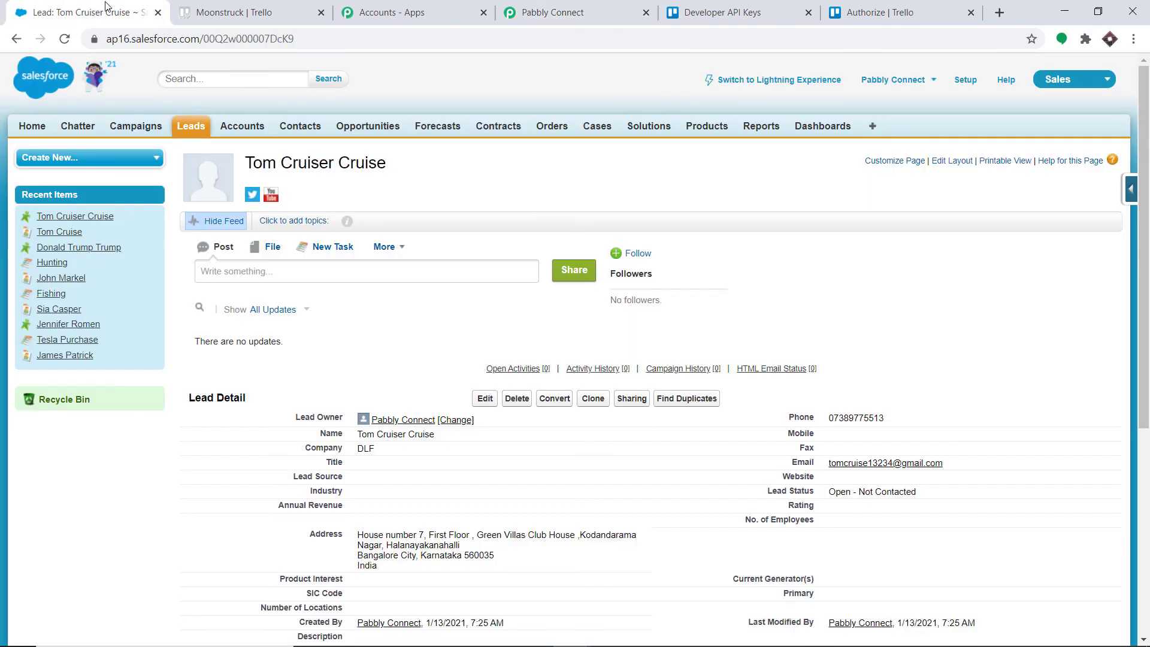
left_click(192, 127)
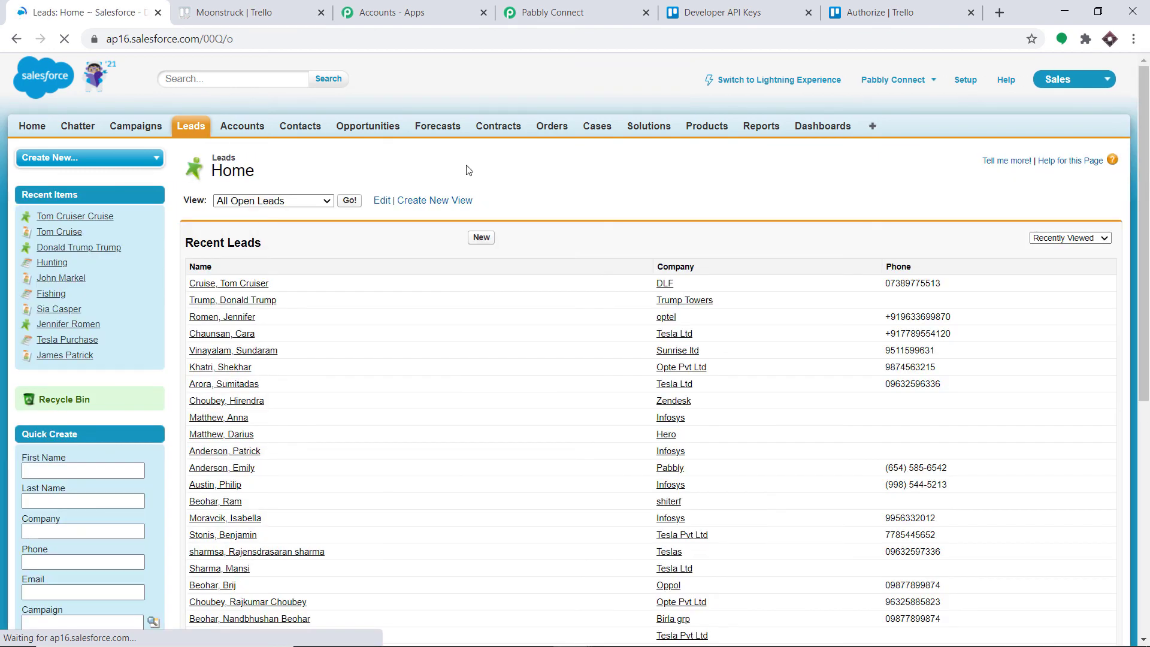
left_click(481, 238)
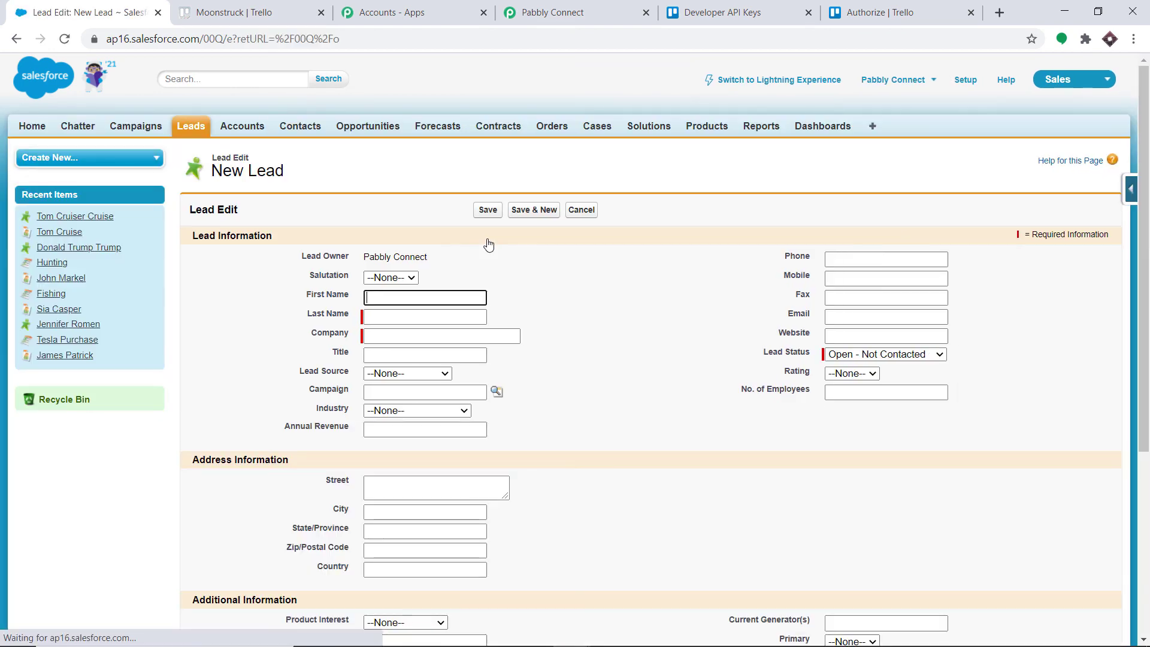
left_click(409, 302)
scroll(419, 383, "down", 3)
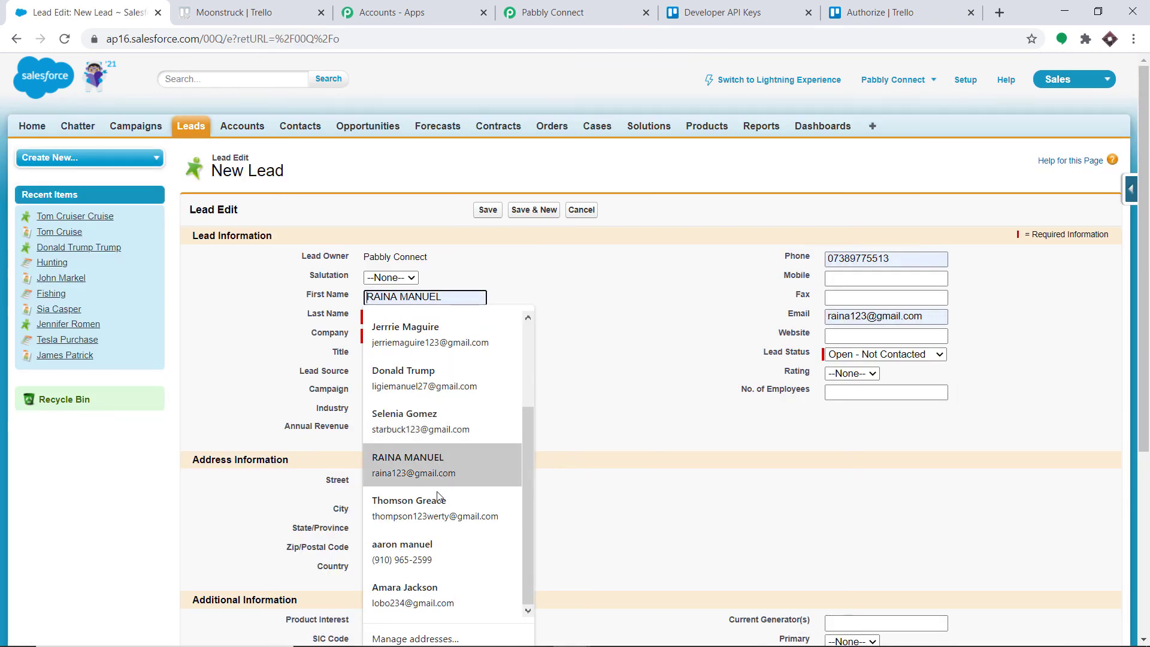
left_click(422, 514)
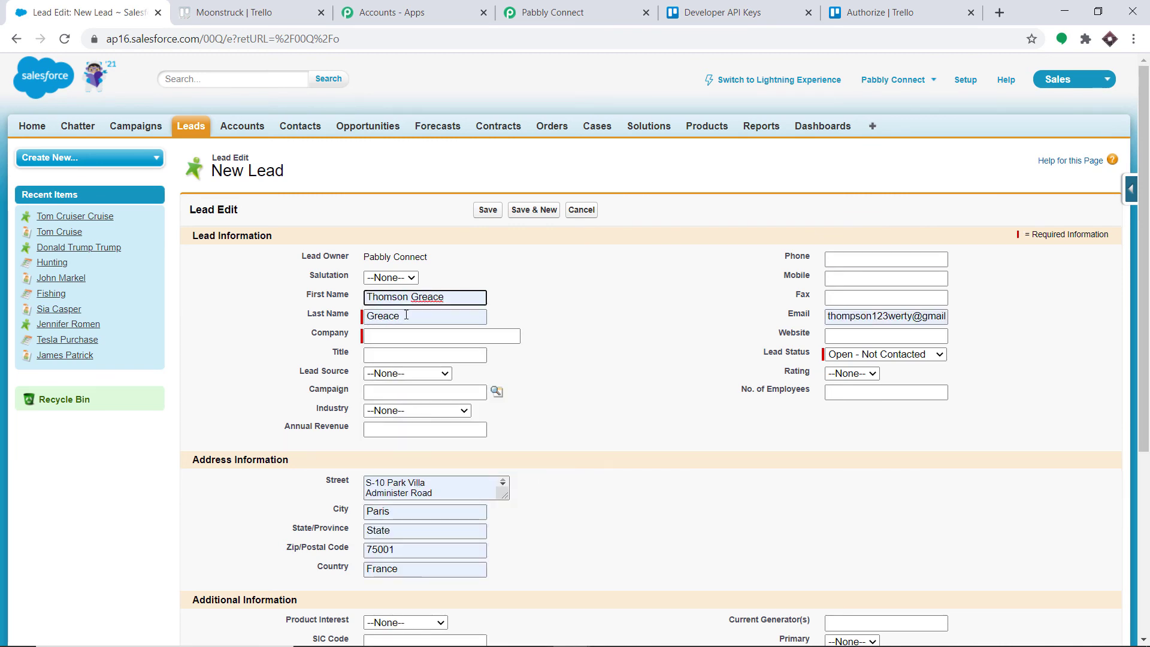
- Replace the new lead's autofilled first name with a different first name
left_click_drag(461, 298, 412, 296)
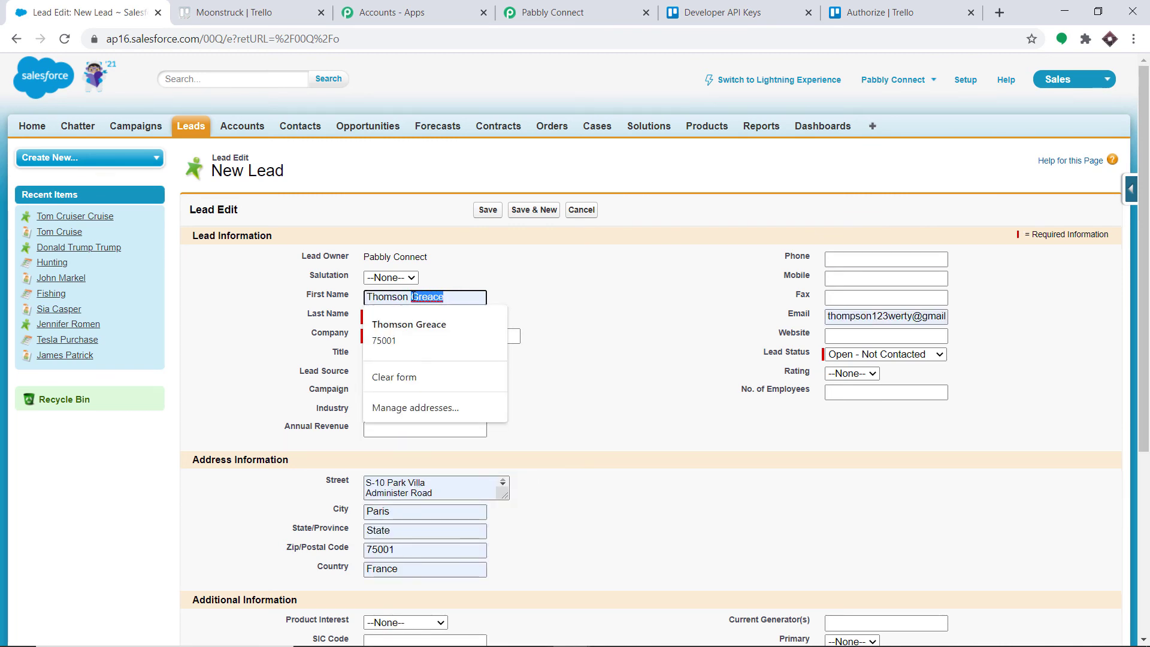
key("BackSpace")
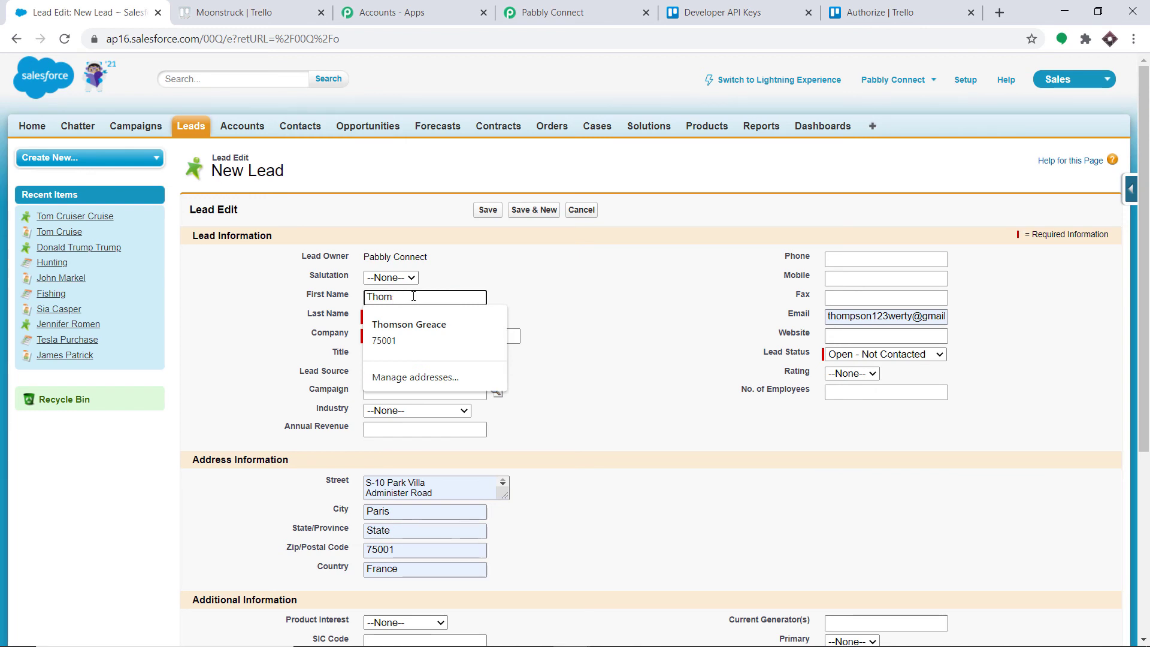
key("BackSpace")
type("rnbell")
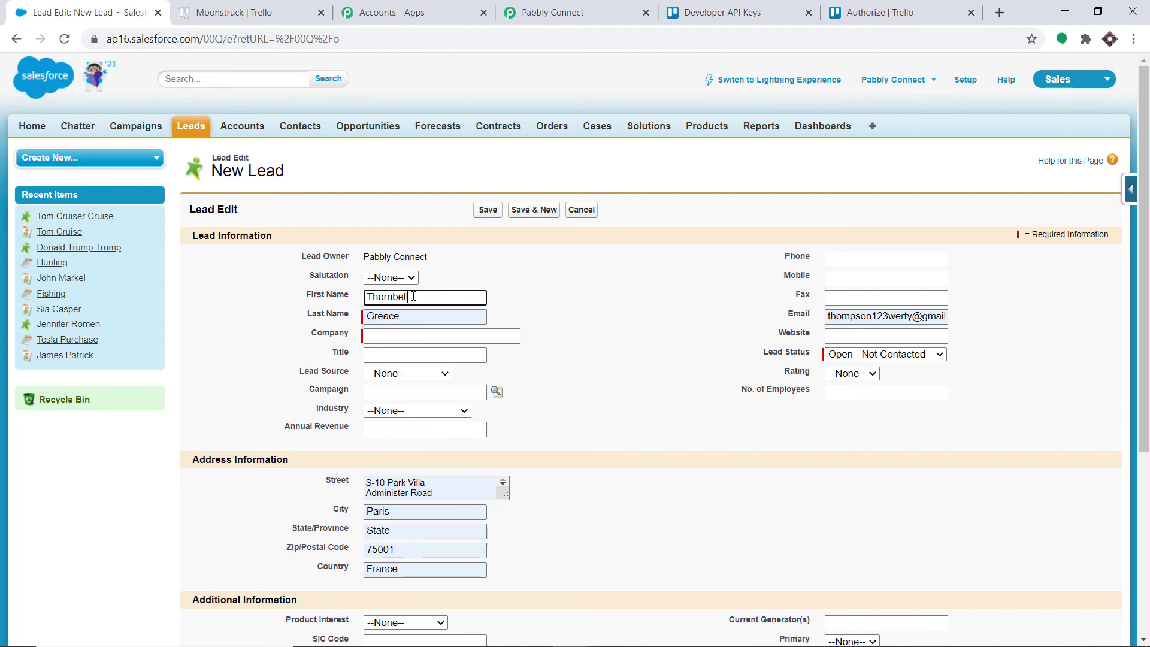
type("a")
left_click(514, 290)
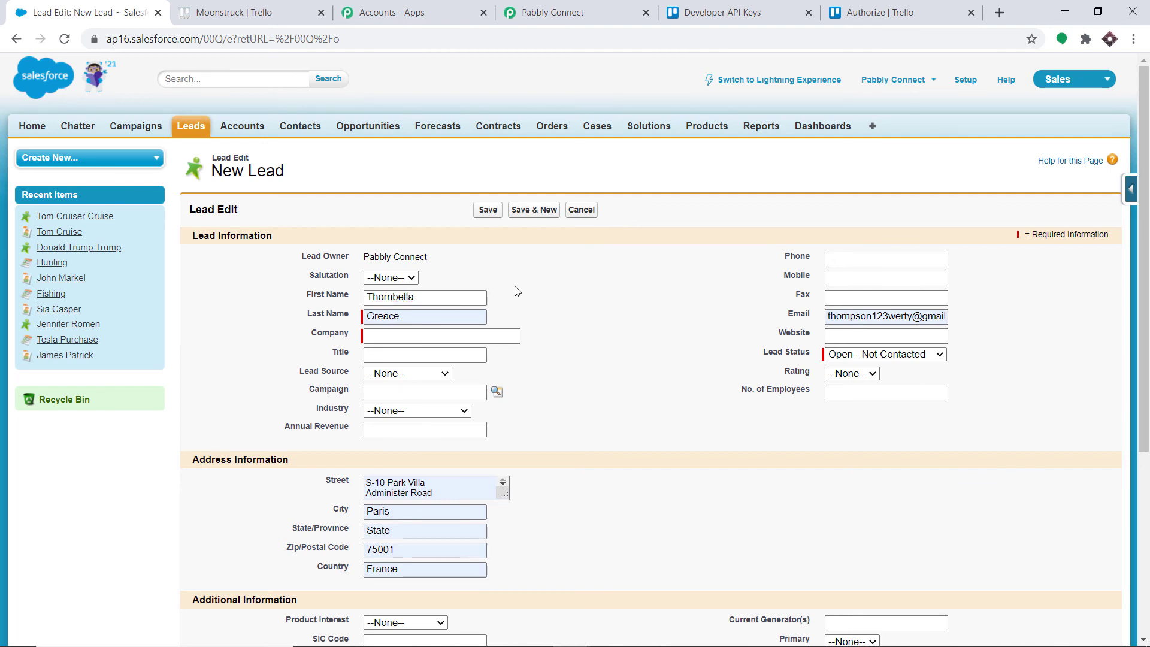
- Insert extra digits into the new lead's email address and try to save the lead
left_click(878, 314)
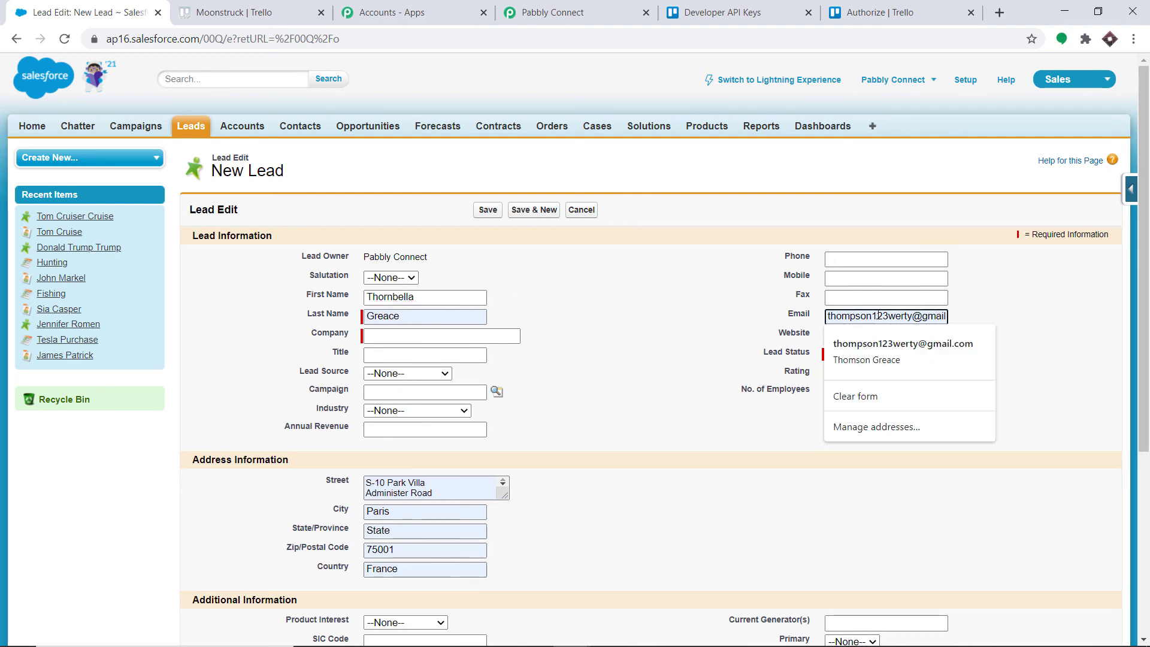
type("23")
scroll(615, 435, "down", 5)
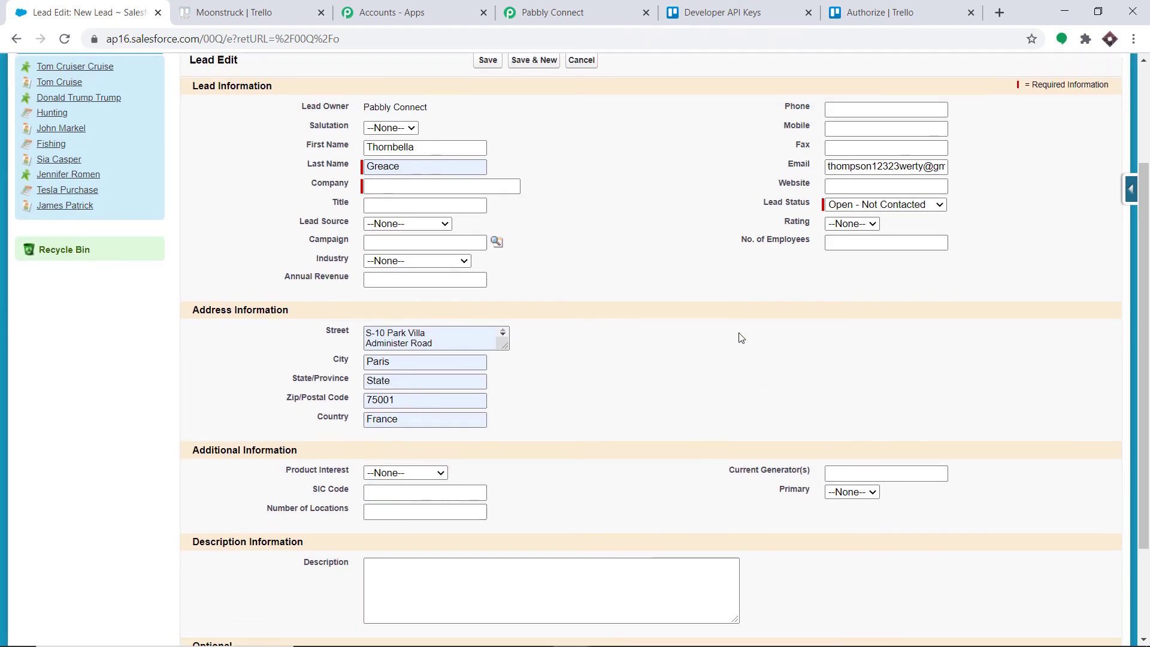
left_click(497, 573)
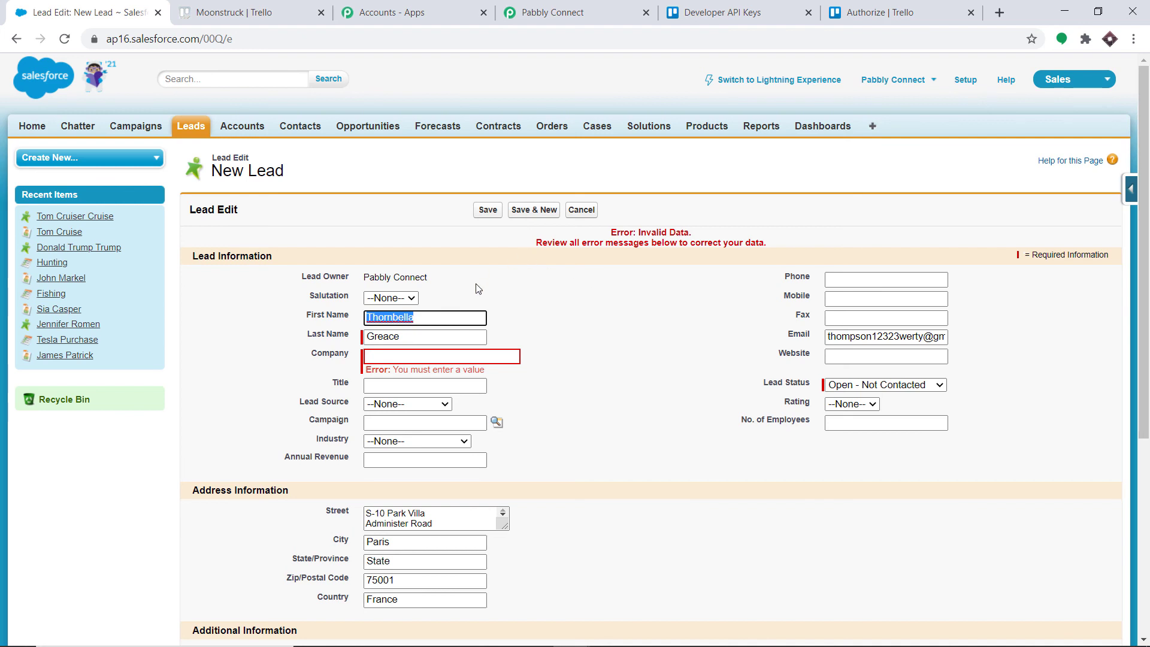
- Set the new lead's company to DLFG and save the lead
left_click(424, 356)
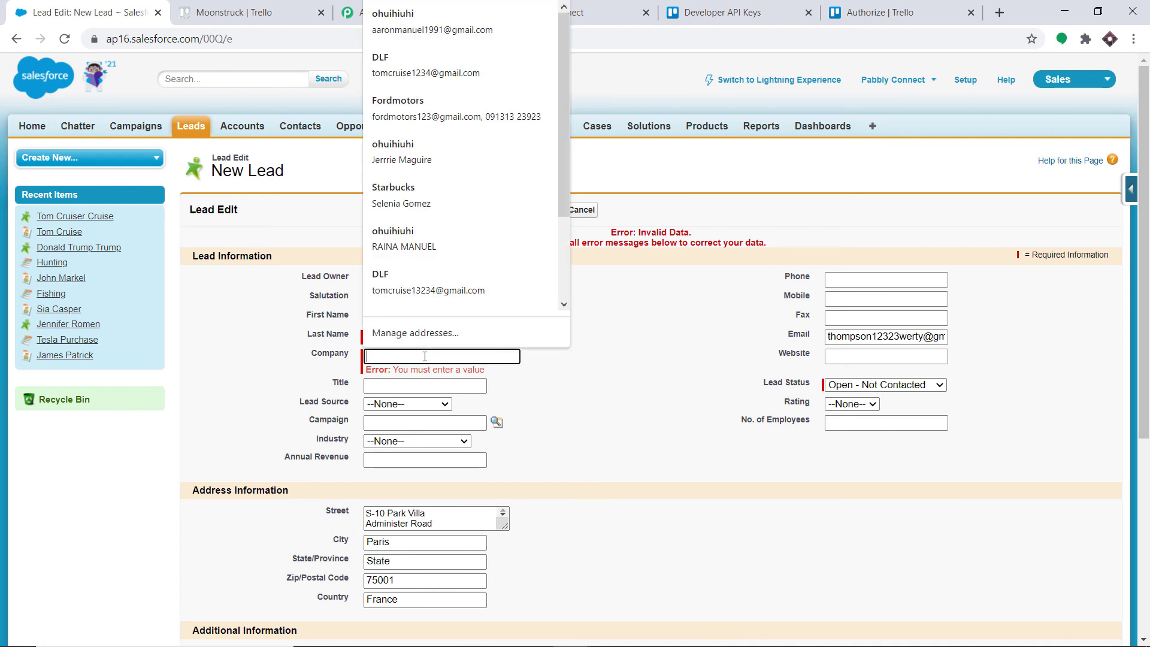
type("DLFG")
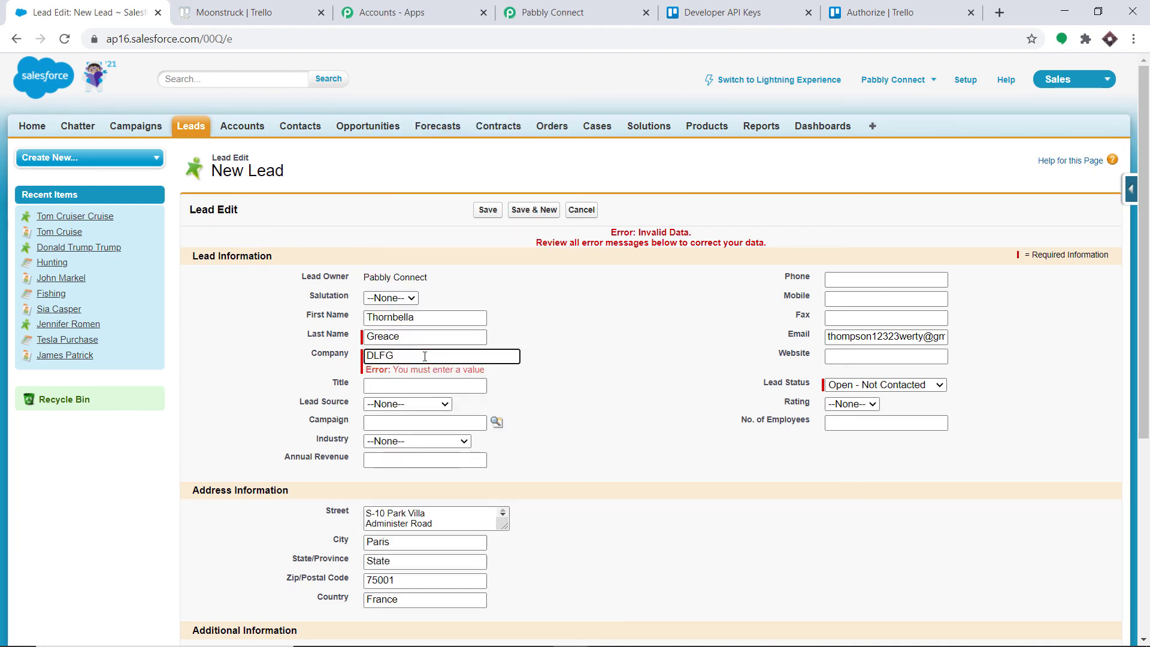
scroll(638, 332, "down", 5)
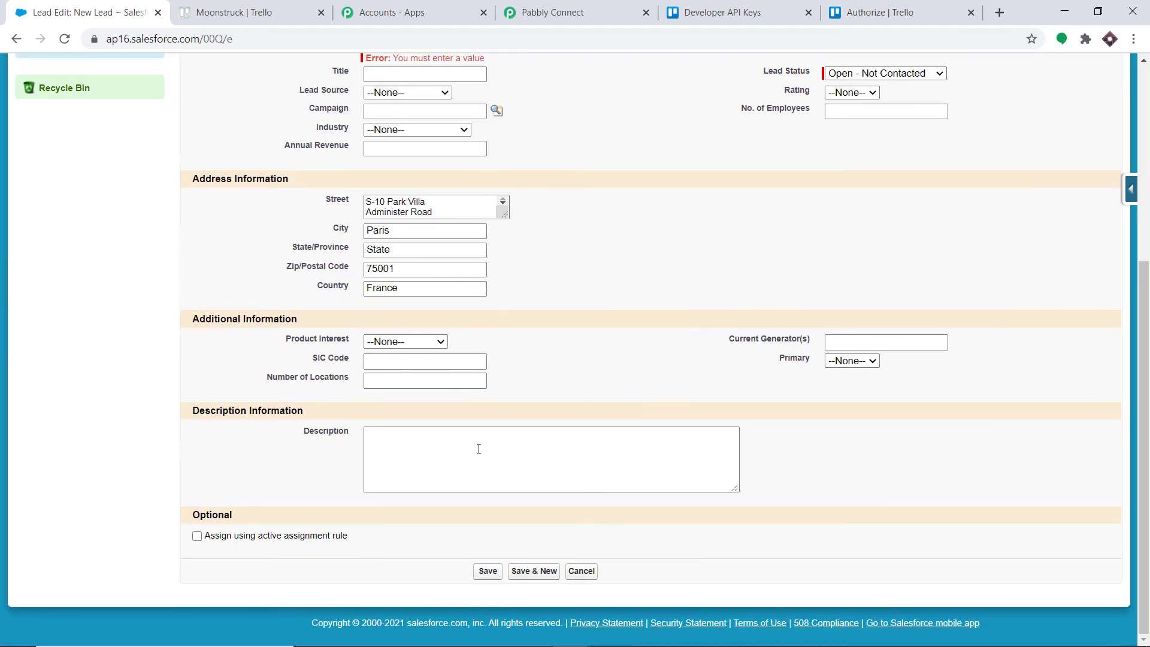
left_click(488, 571)
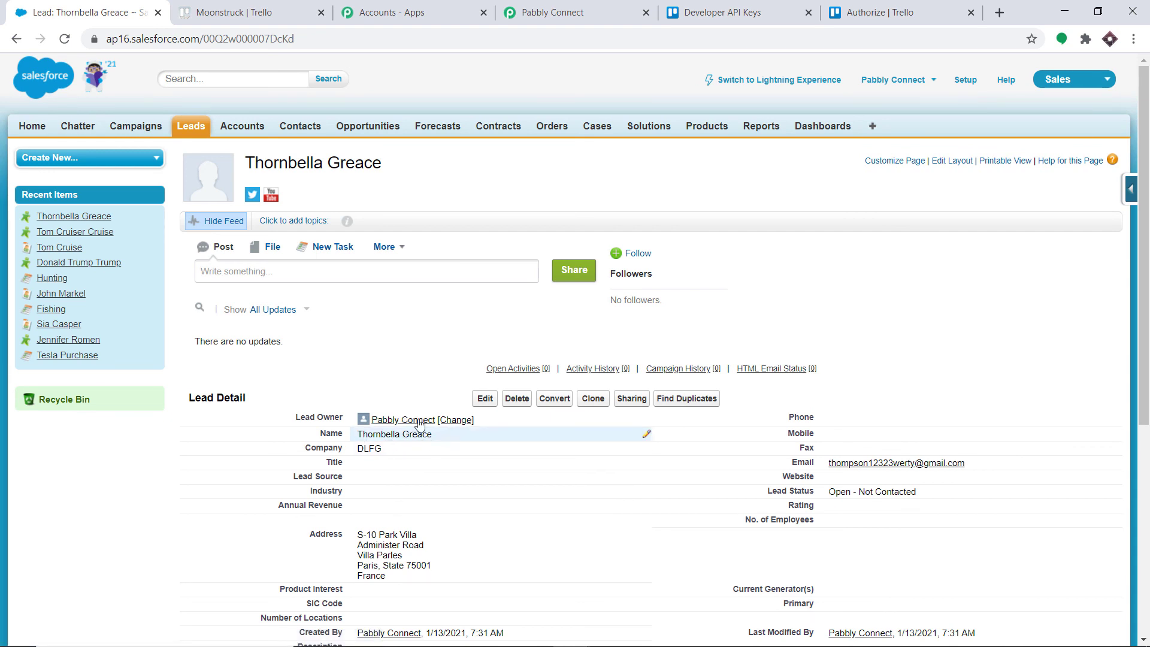
- Switch to the Moonstruck board in Trello and reload it to check the Equator list for the new lead's card
left_click(294, 22)
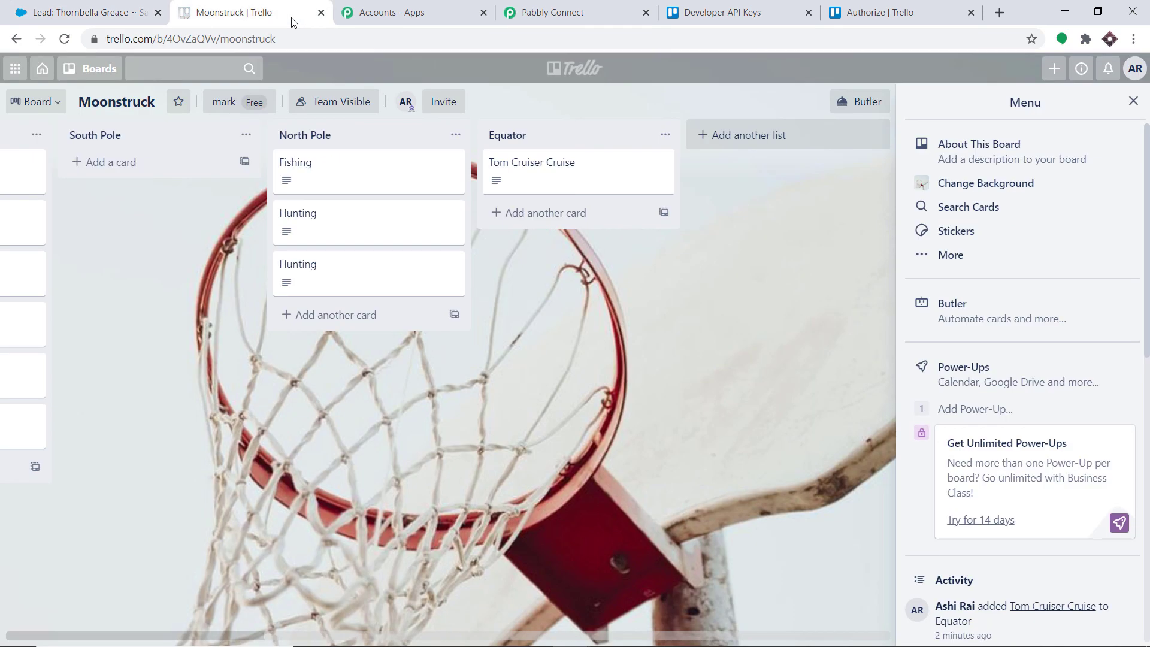
left_click(65, 38)
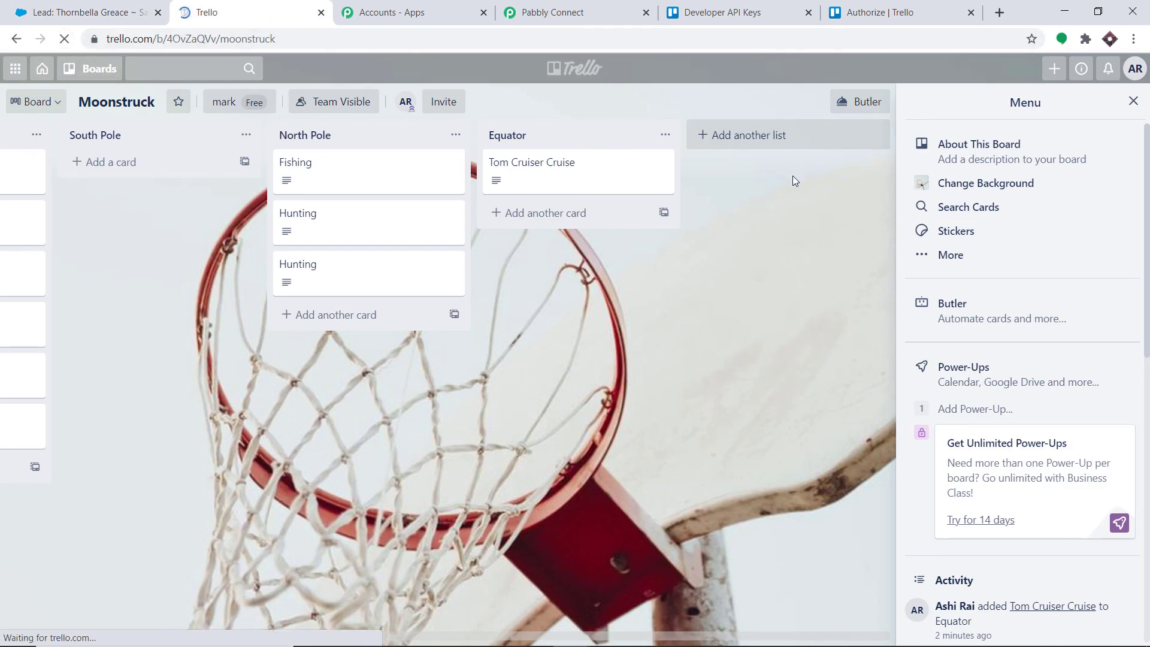